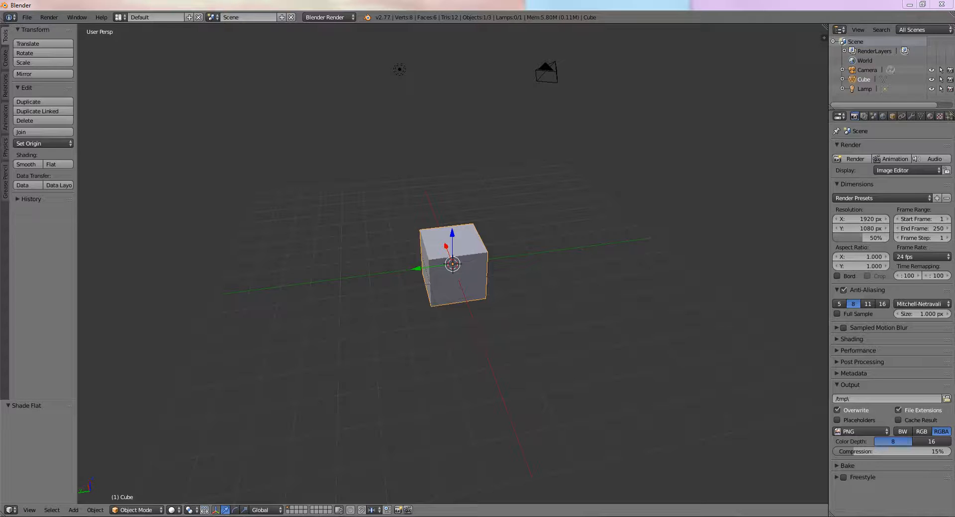
Add a Lattice modifier to the default cube.
click(910, 115)
click(893, 149)
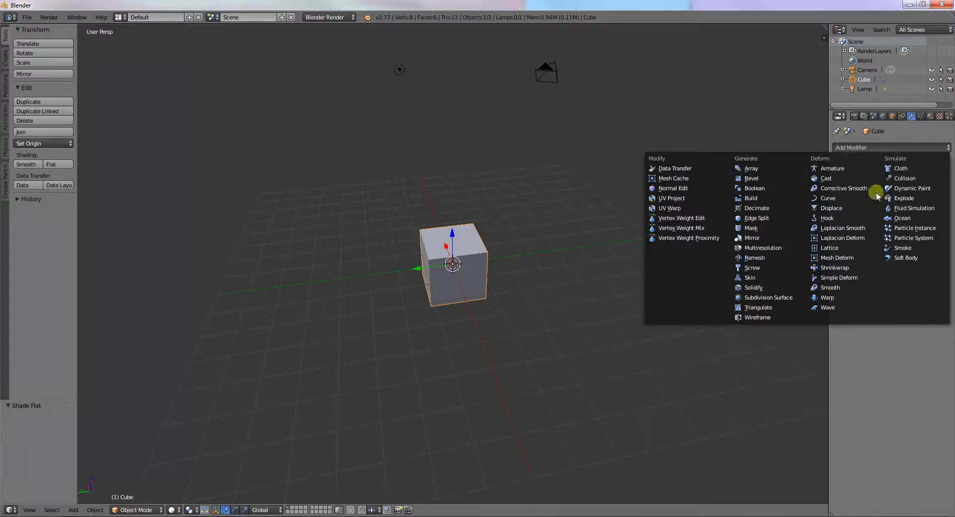
click(855, 248)
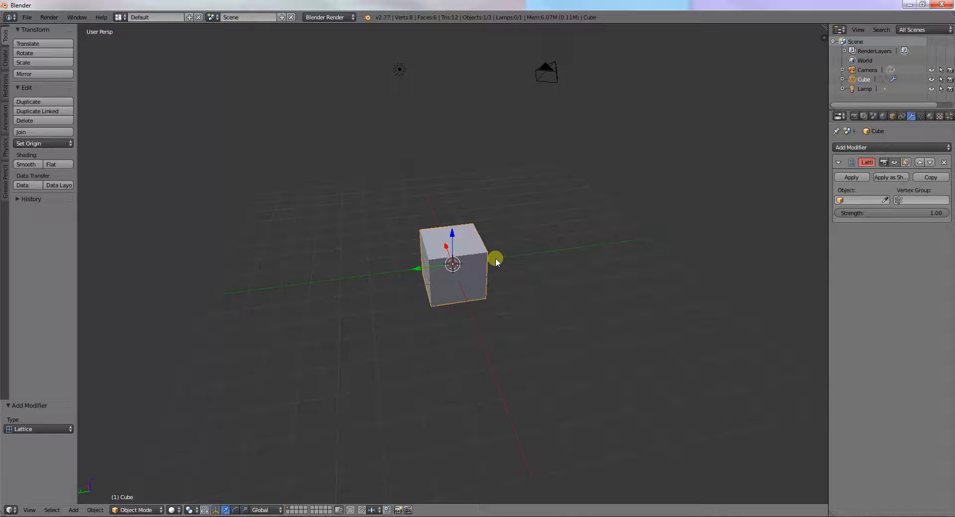
Add a UV sphere and move it about -4.02 along the global Y axis so it stands beside the cube.
key(shift+a)
mouse_move(496, 260)
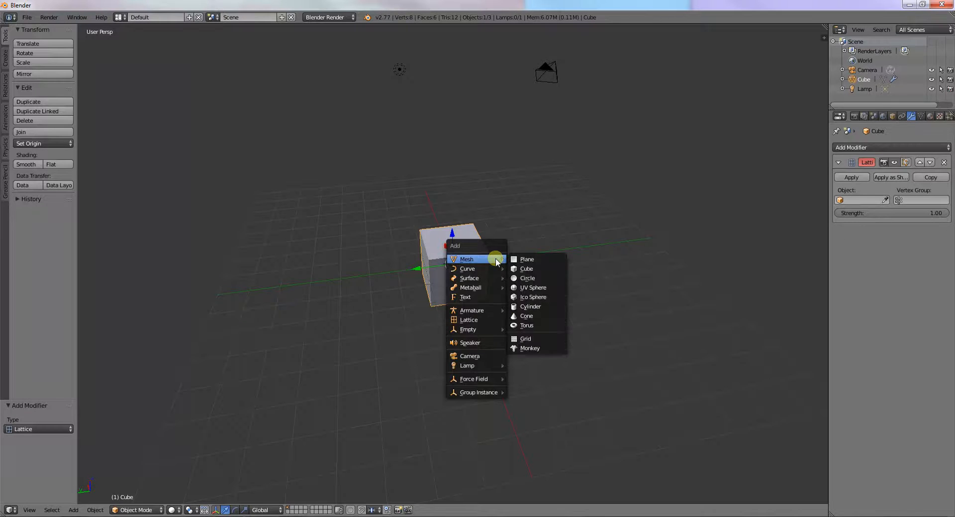
click(542, 288)
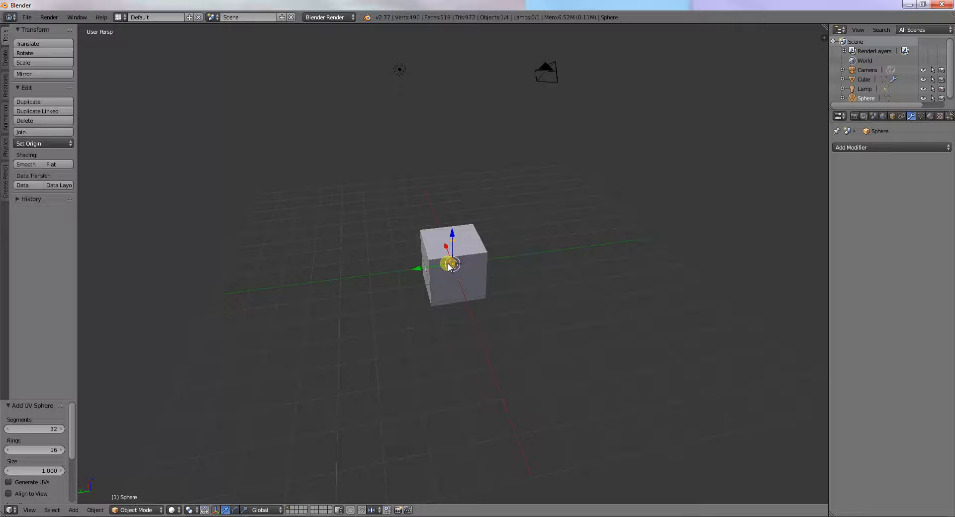
key(g)
key(x)
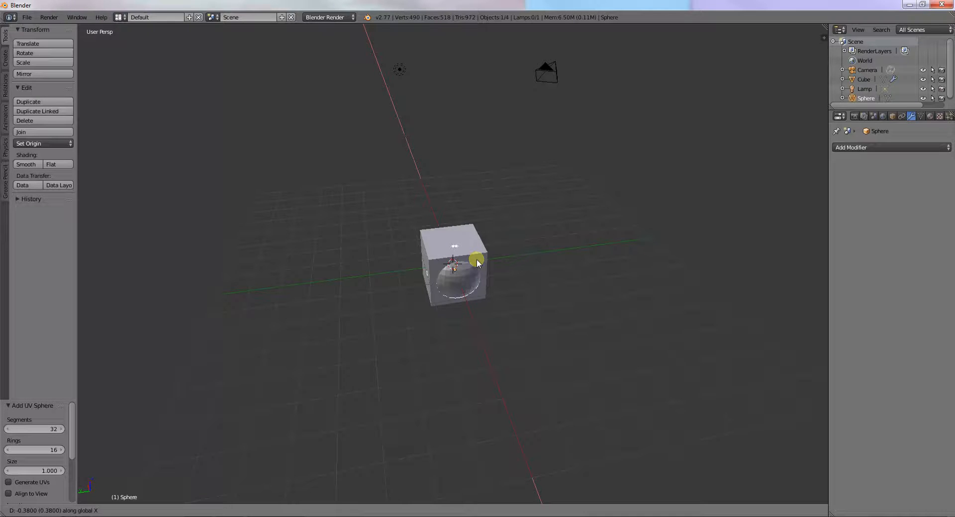
key(y)
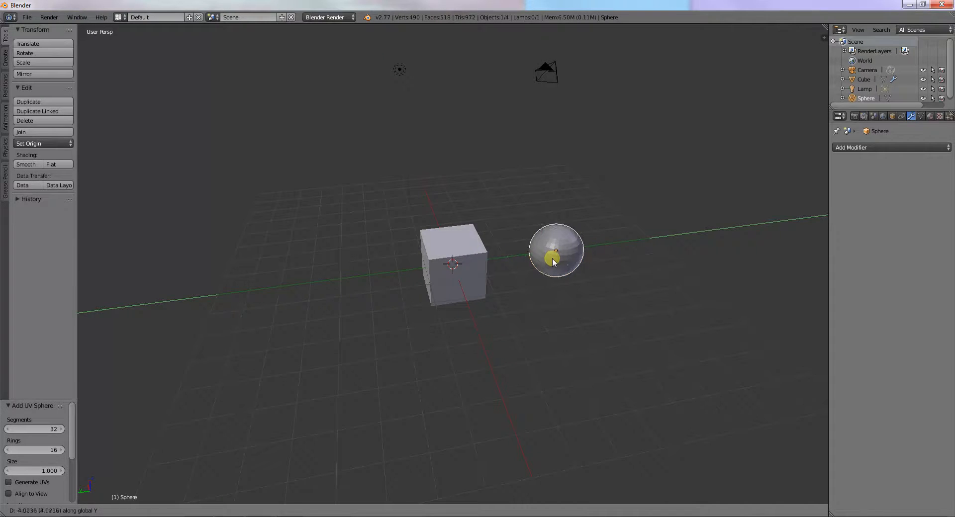
click(550, 259)
middle_drag(470, 309, 604, 258)
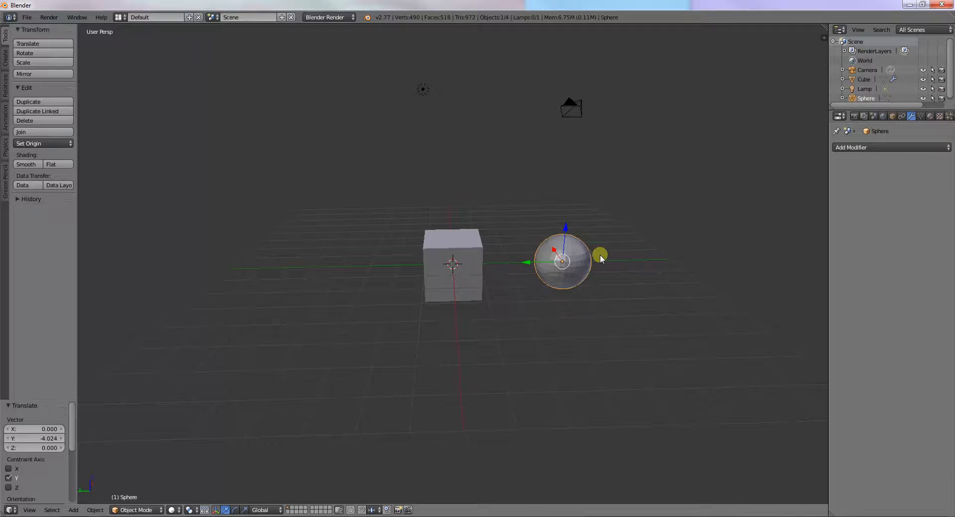
Rename the sphere object to Target.
double_click(863, 99)
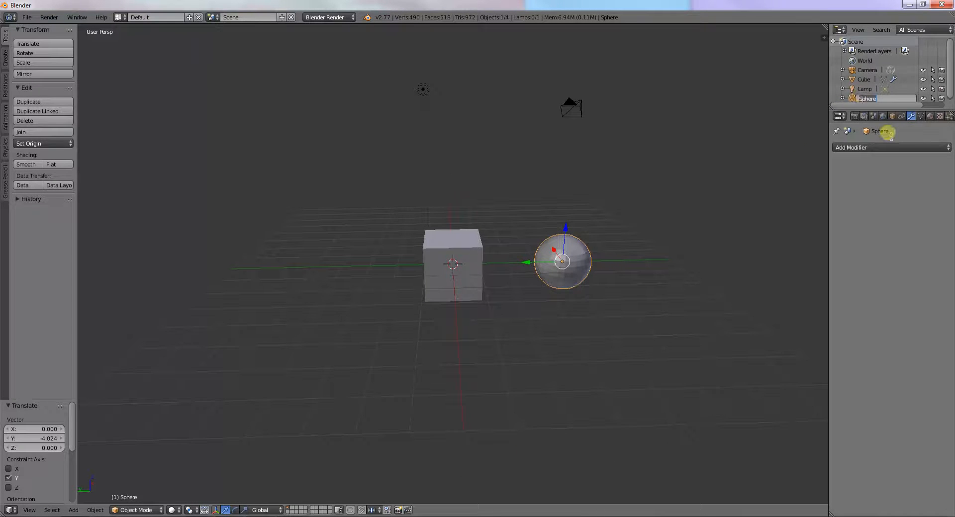
text(Target)
key(Return)
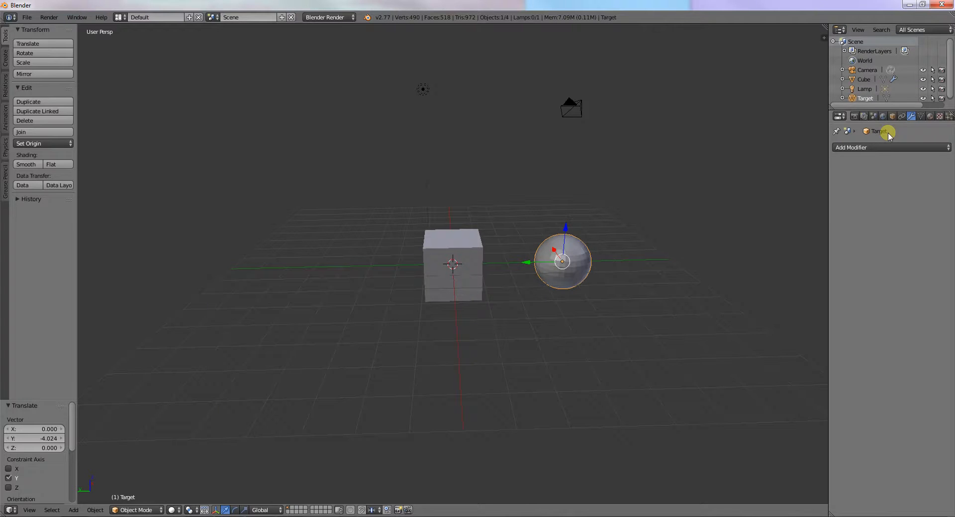
Rename the cube object to Base.
right_click(454, 266)
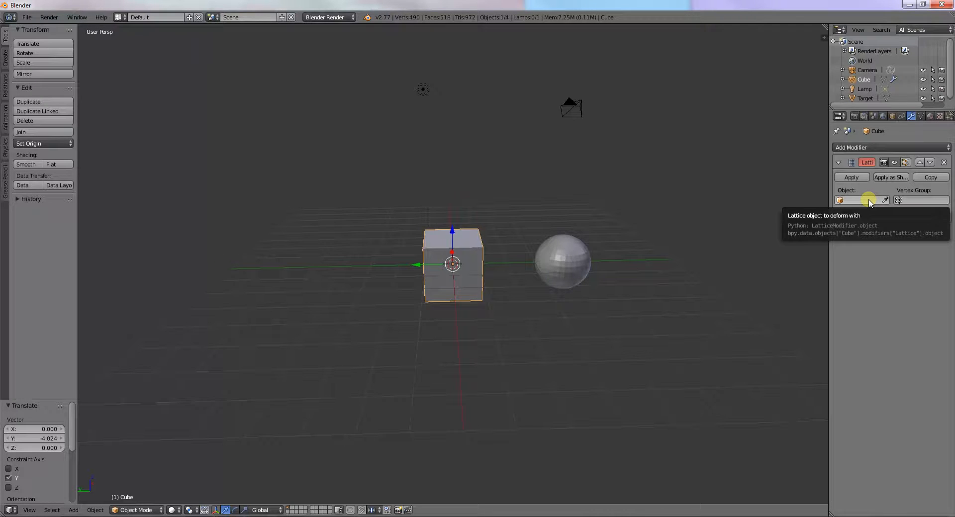
double_click(864, 79)
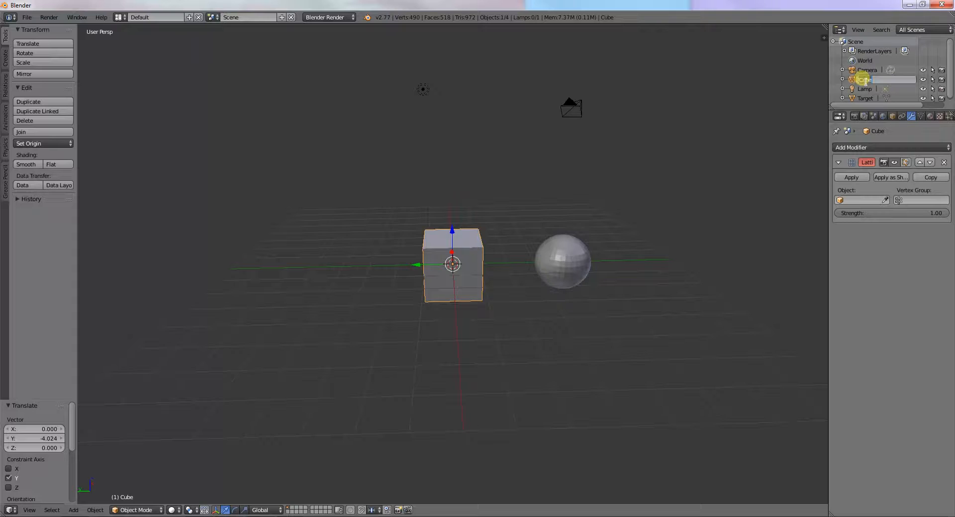
text(Lase)
key(Return)
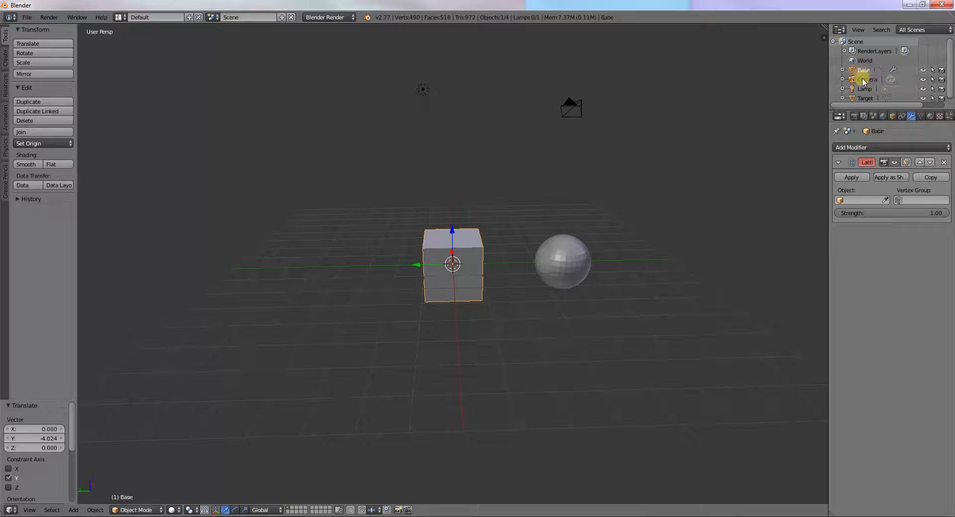
right_click(579, 257)
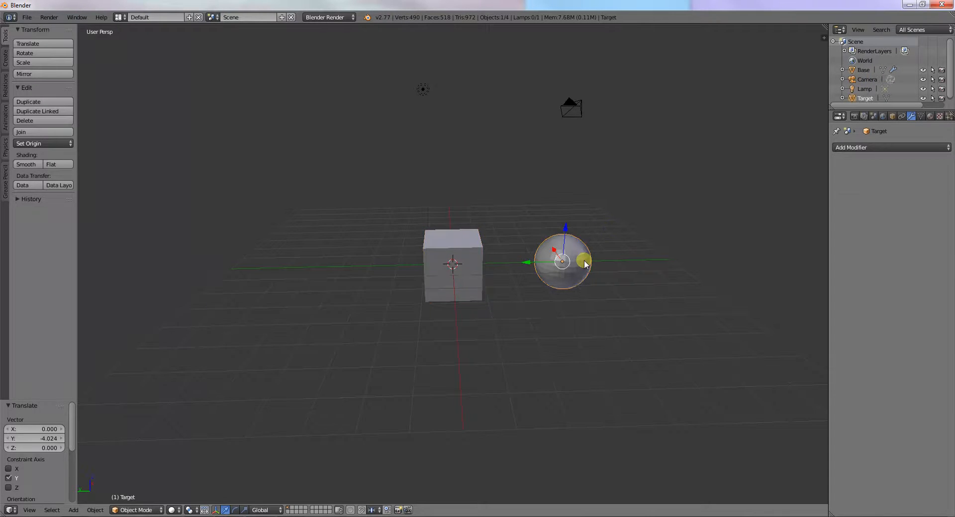
right_click(447, 270)
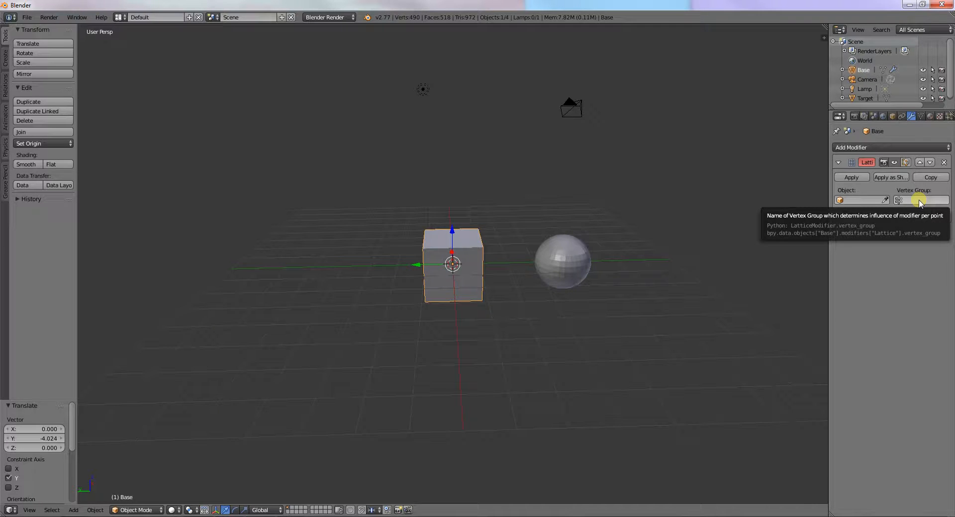
middle_drag(502, 293, 488, 297)
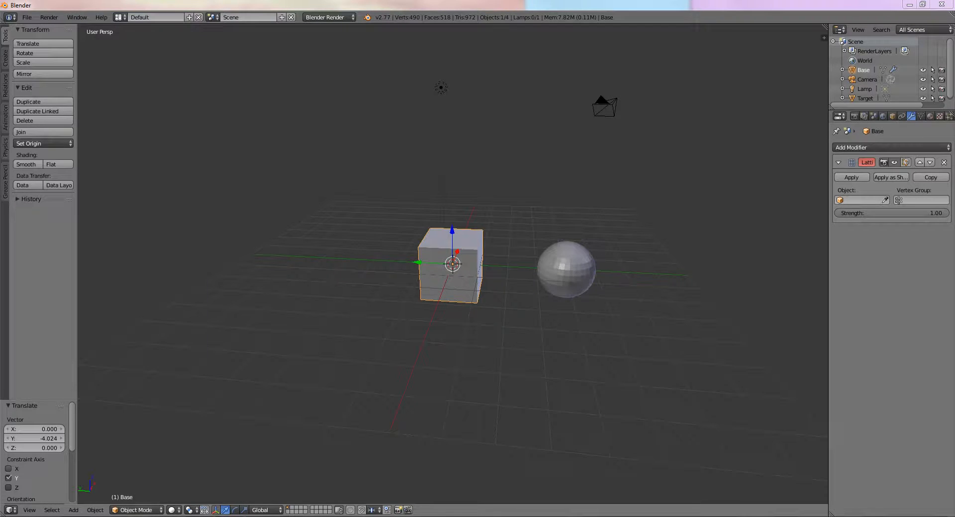
Try to parent the Base cube to the Target sphere using the Object parenting option.
right_click(903, 226)
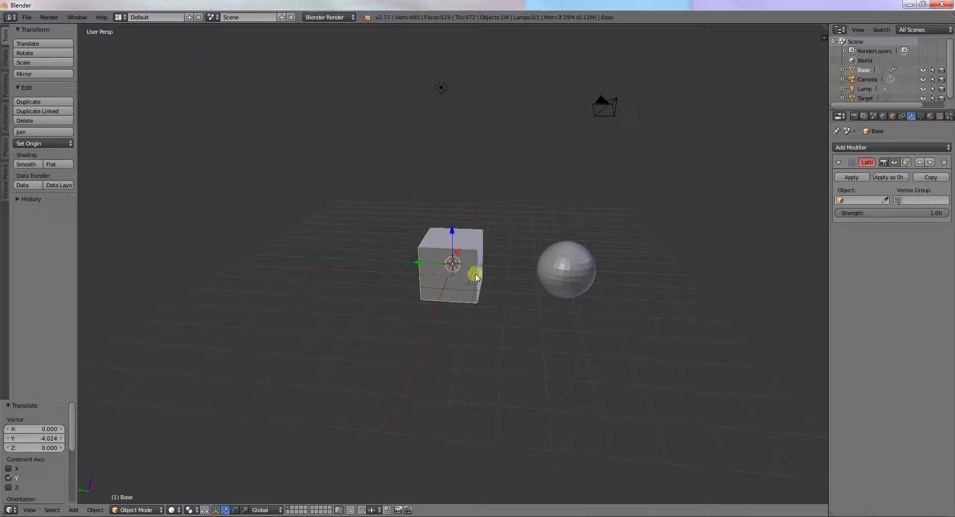
shift+right_click(556, 270)
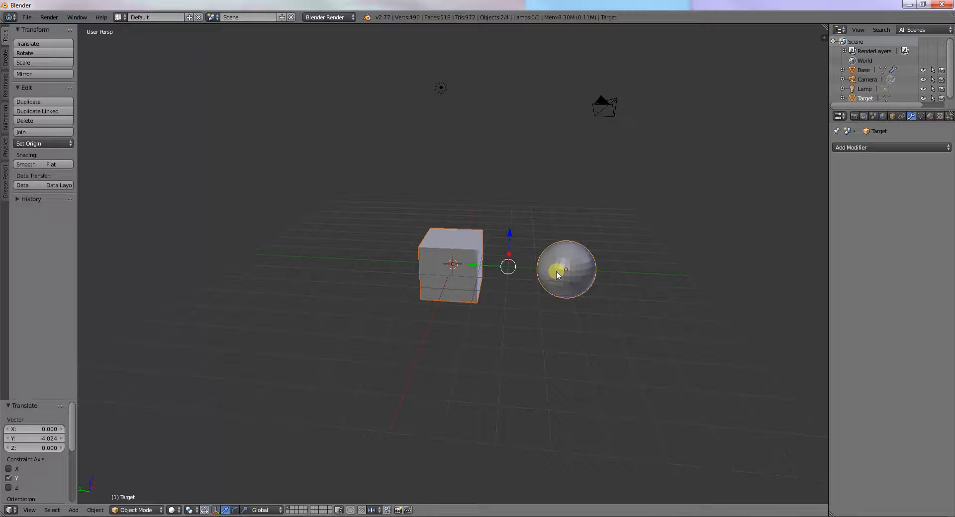
key(ctrl+p)
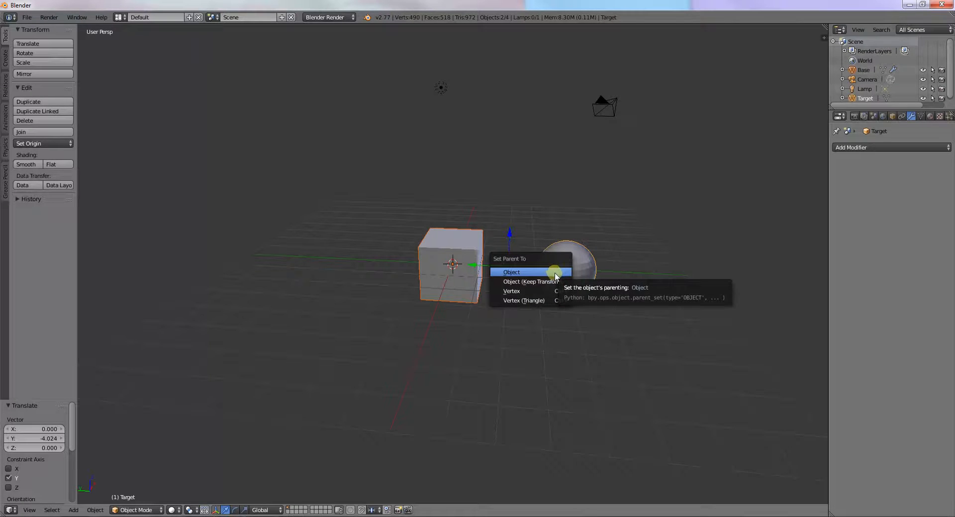
click(556, 273)
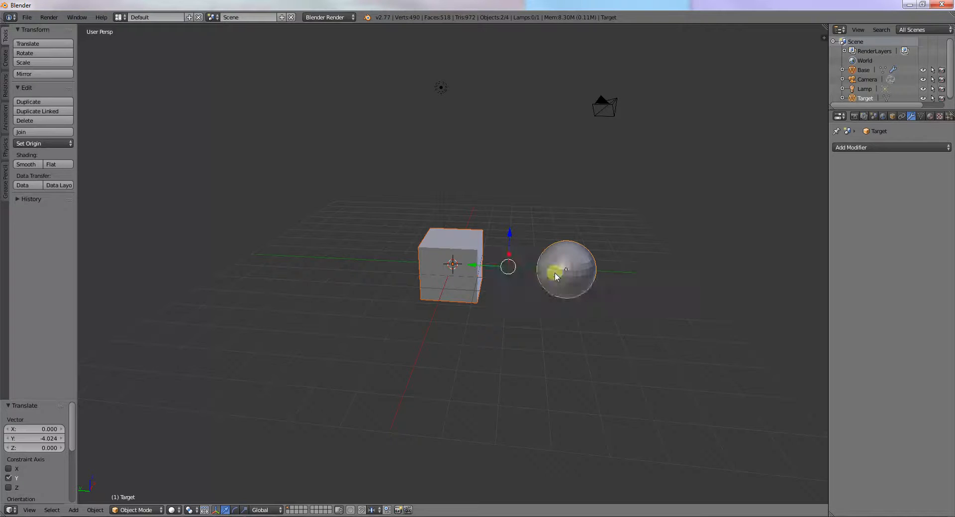
right_click(551, 274)
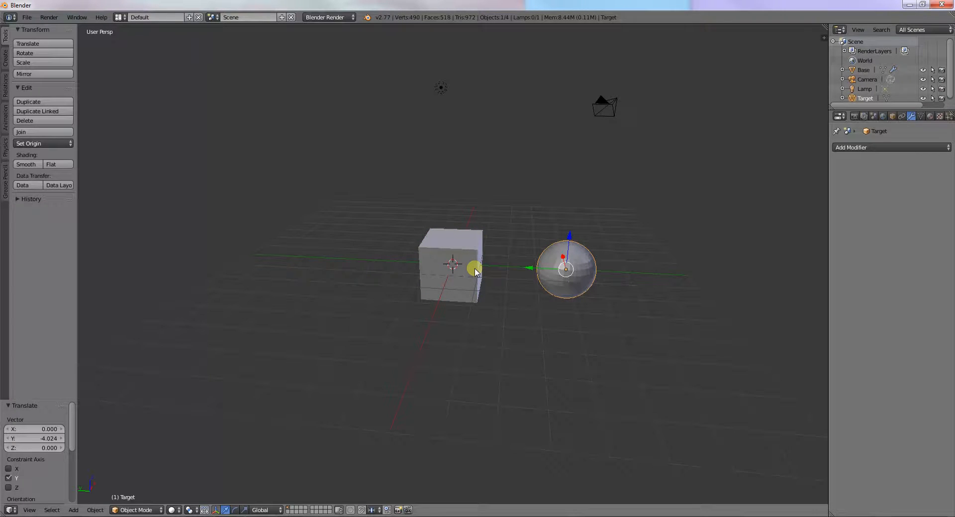
key(ctrl+p)
key(Escape)
Try to vertex-parent the Target sphere to all of the Base cube's vertices in Edit Mode.
right_click(474, 269)
key(Tab)
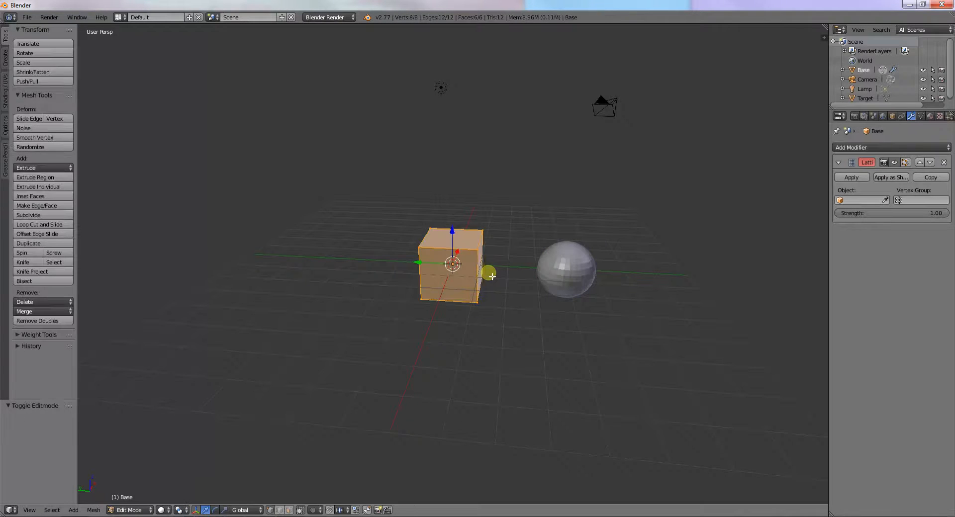
ctrl+right_click(565, 273)
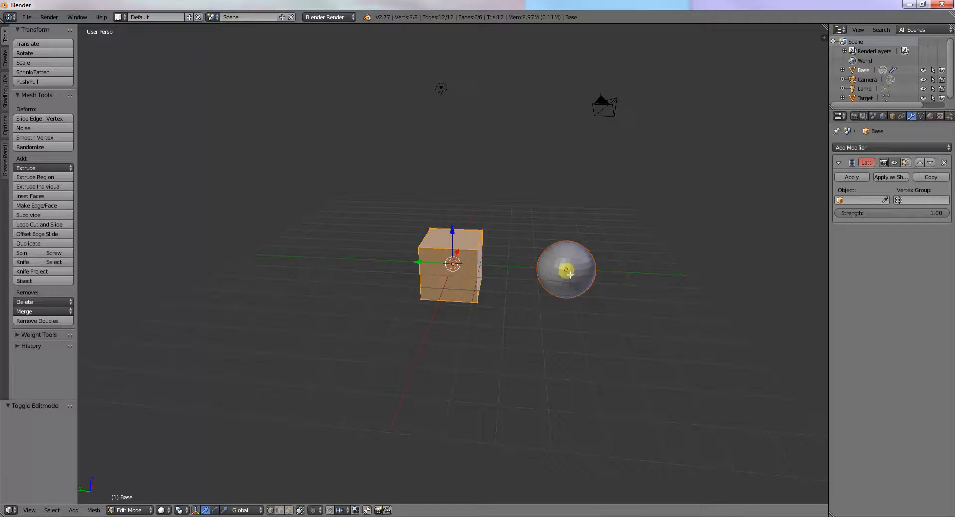
key(ctrl+p)
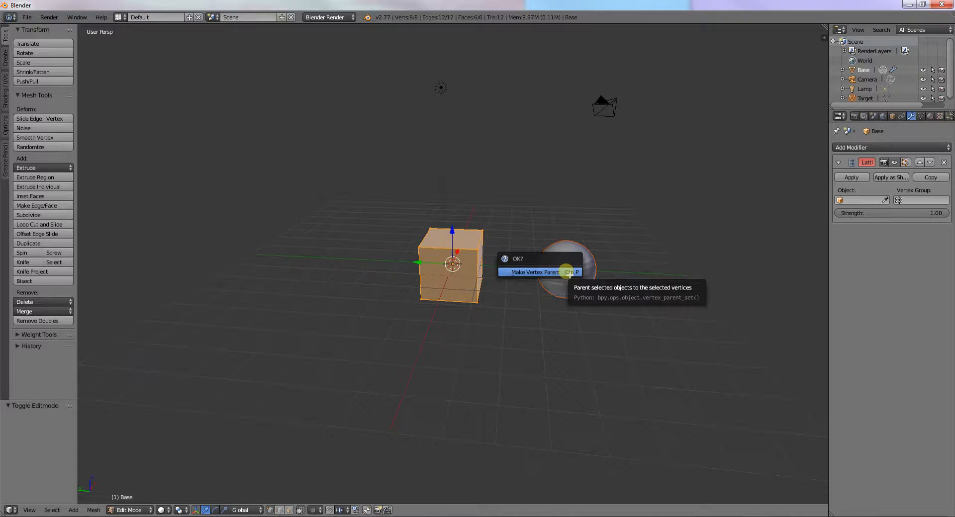
click(570, 273)
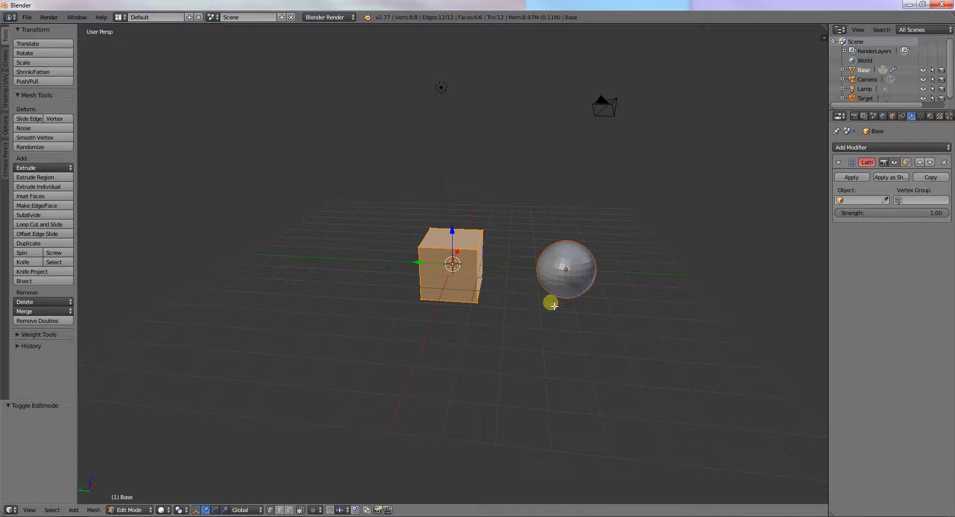
key(Tab)
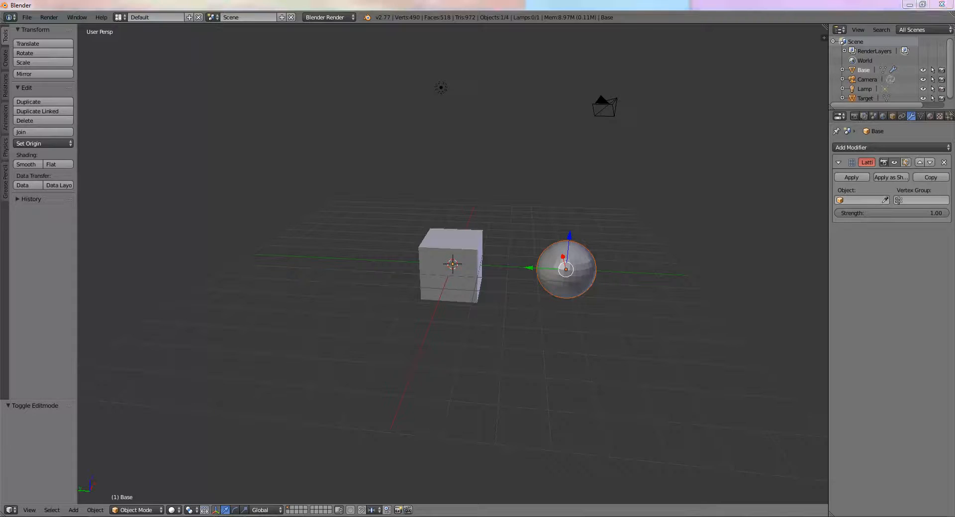
Try to assign the Target sphere as the deforming object of the Base cube's Lattice modifier.
right_click(602, 272)
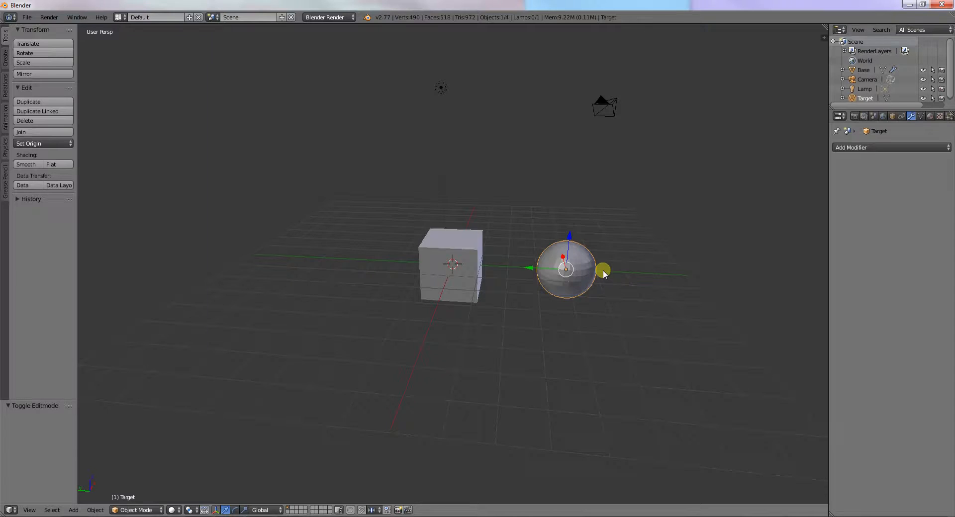
right_click(473, 277)
click(840, 201)
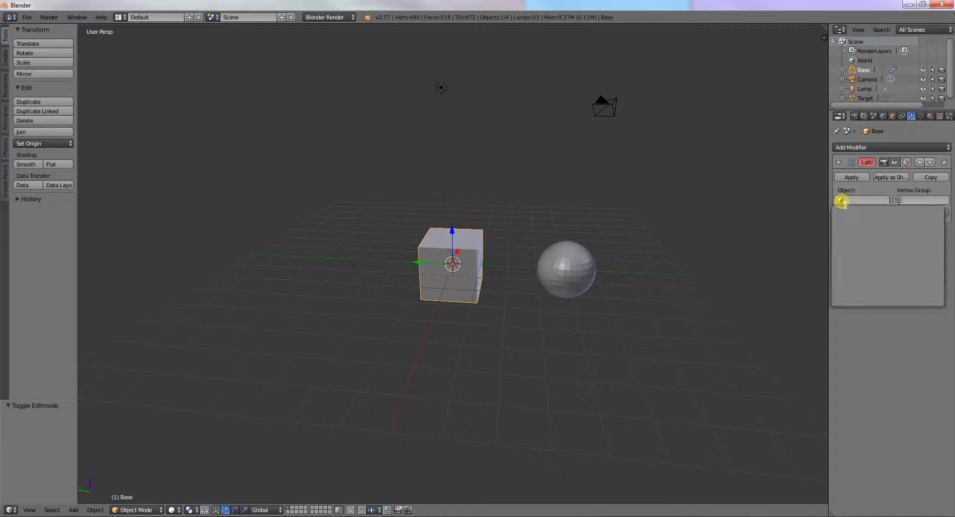
right_click(558, 262)
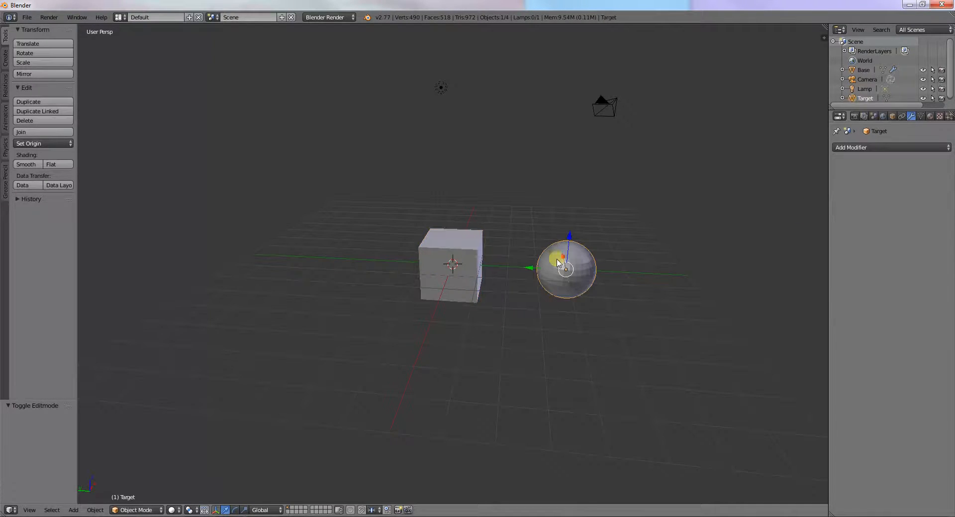
right_click(453, 266)
click(885, 200)
click(584, 262)
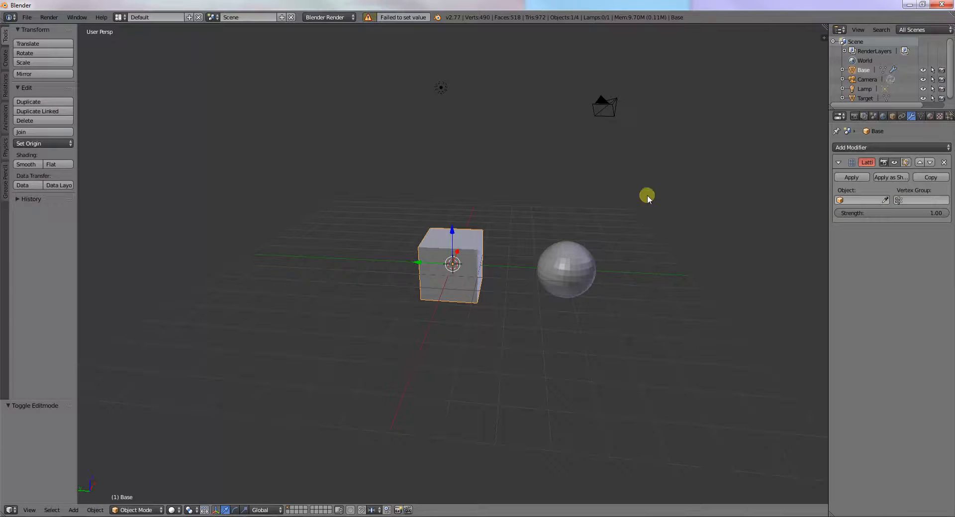
click(905, 200)
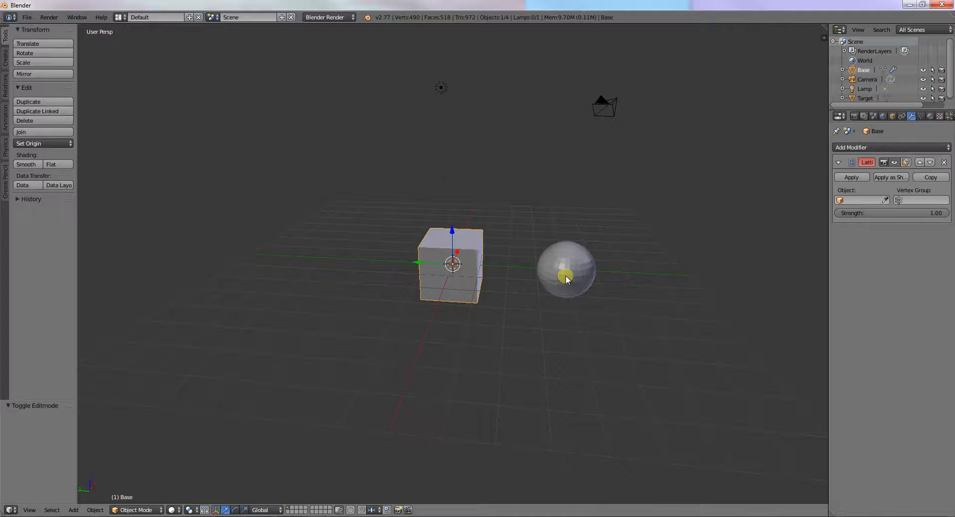
Join the Base cube into the Target sphere and select the entire combined mesh in Edit Mode.
shift+right_click(565, 275)
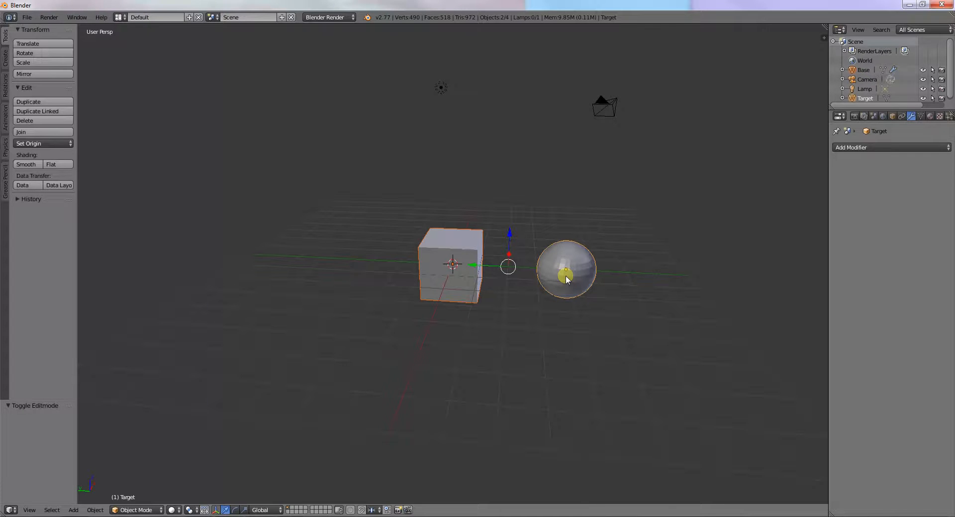
key(ctrl+j)
key(Tab)
key(a)
key(a)
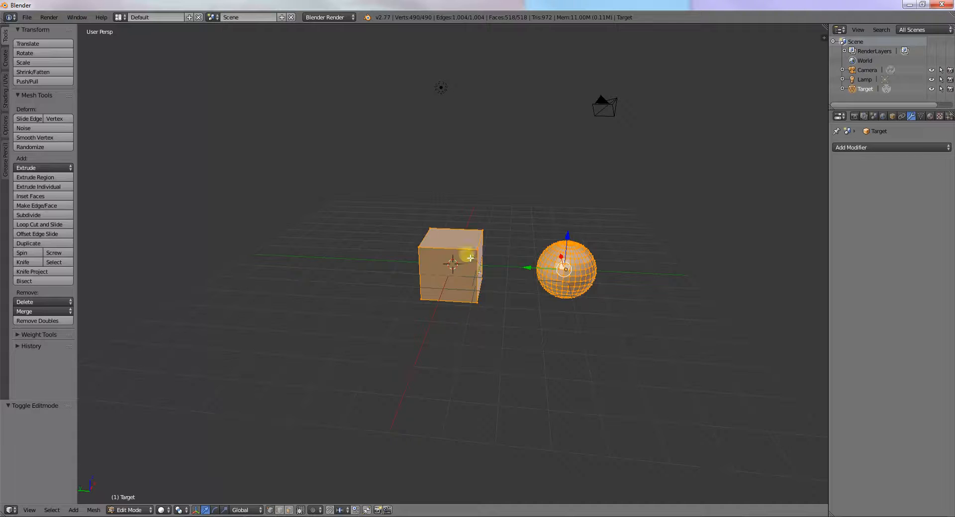
Select only the cube's upper corner vertex nearest the sphere and add a Lattice modifier to the joined Target object.
right_click(471, 259)
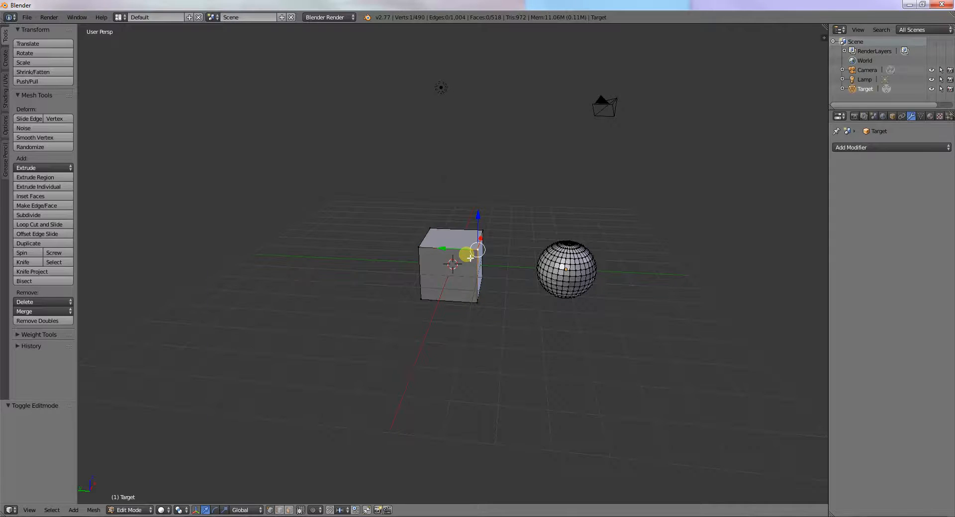
click(899, 148)
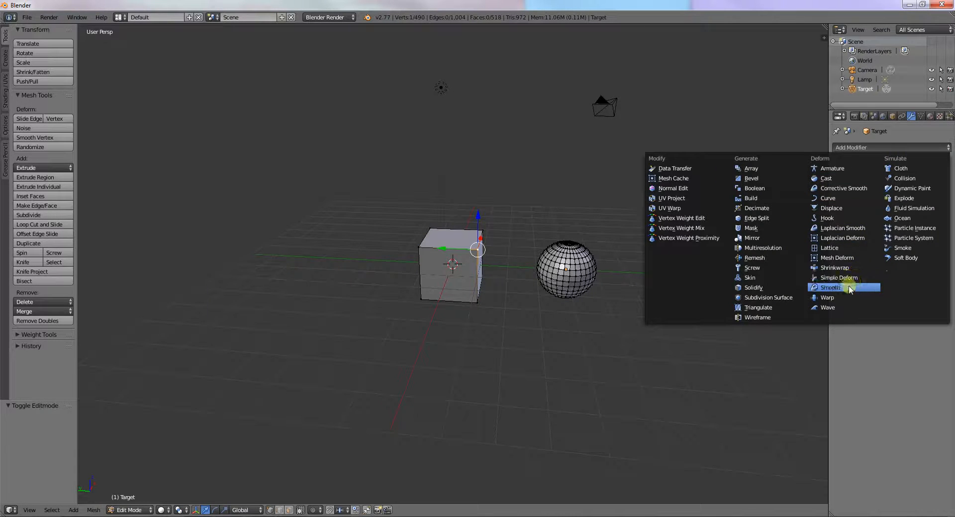
click(840, 248)
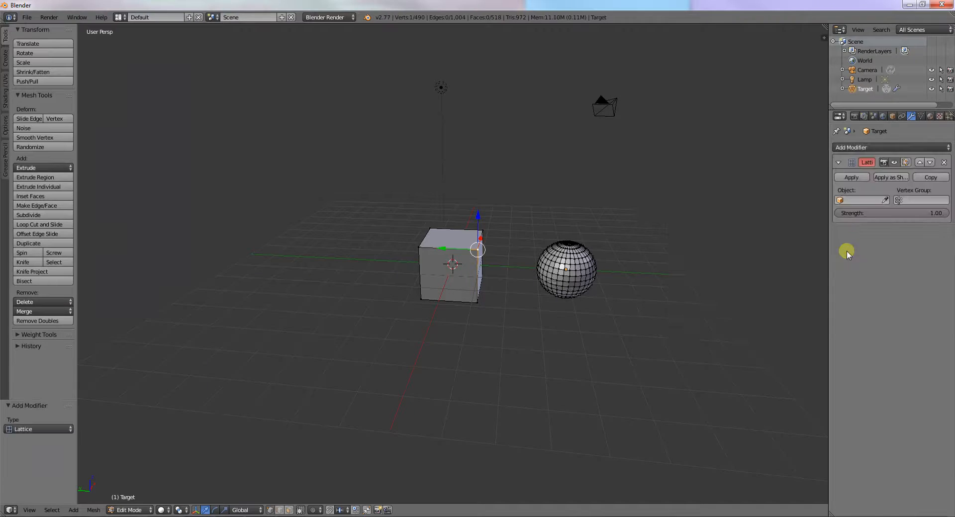
Try to assign the sphere as the deforming object of the joined Target mesh's Lattice modifier.
click(846, 201)
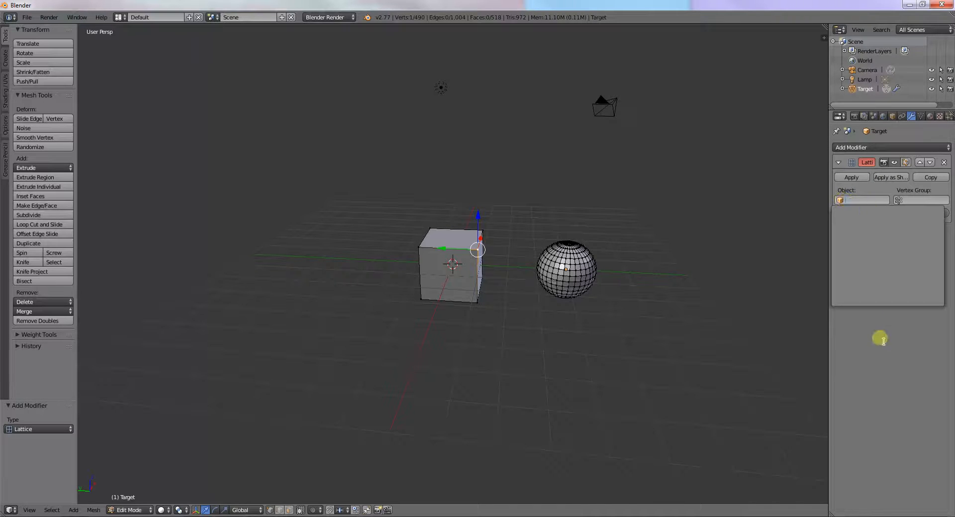
click(884, 200)
click(594, 267)
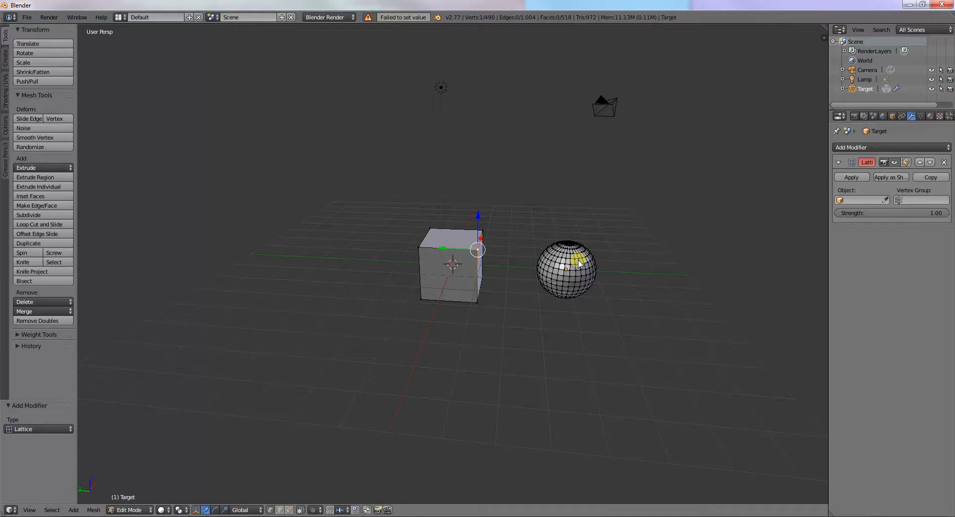
key(Tab)
key(Tab)
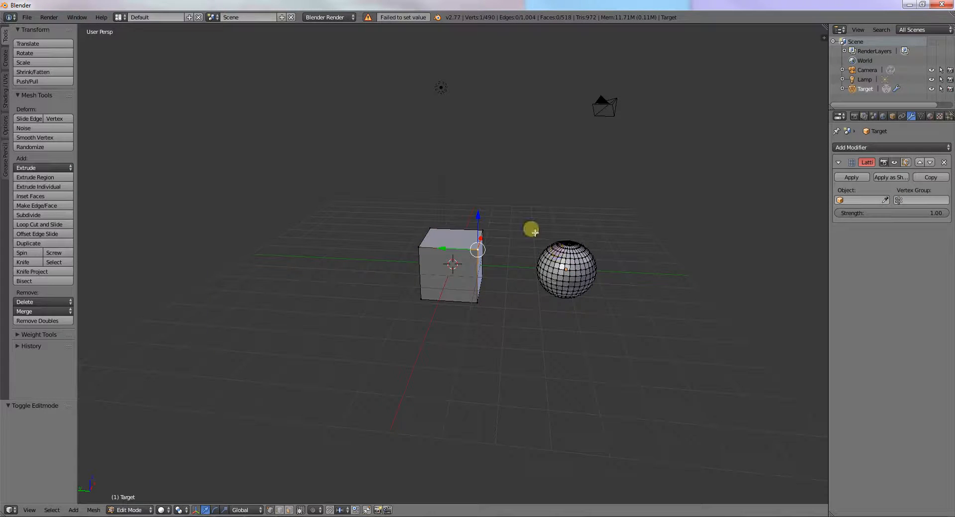
Delete the faces of the entire sphere from the joined Target mesh and return to Object Mode.
right_click(580, 272)
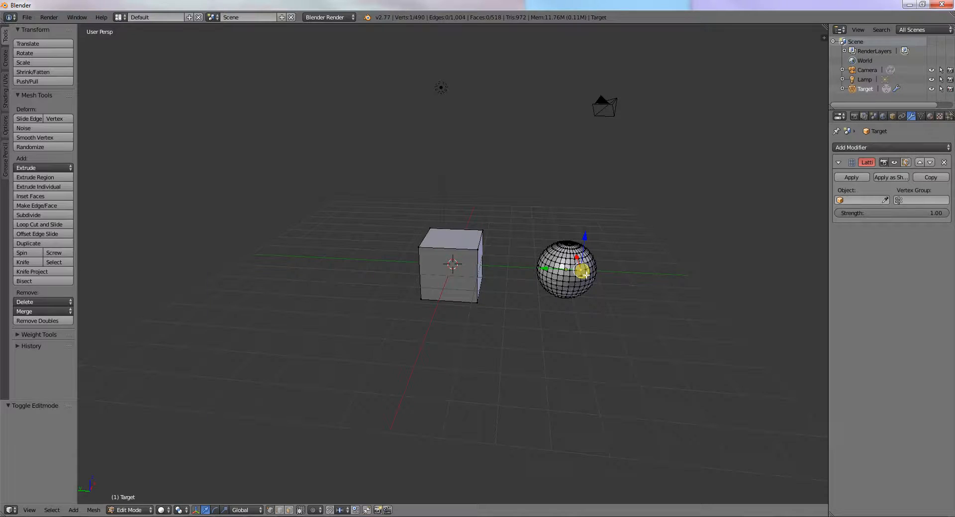
key(ctrl+KP_Add)
key(ctrl+KP_Add)
key(ctrl+KP_Add)
key(ctrl+KP_Add)
key(ctrl+KP_Add)
key(ctrl+KP_Add)
key(ctrl+KP_Add)
key(ctrl+KP_Add)
key(ctrl+KP_Add)
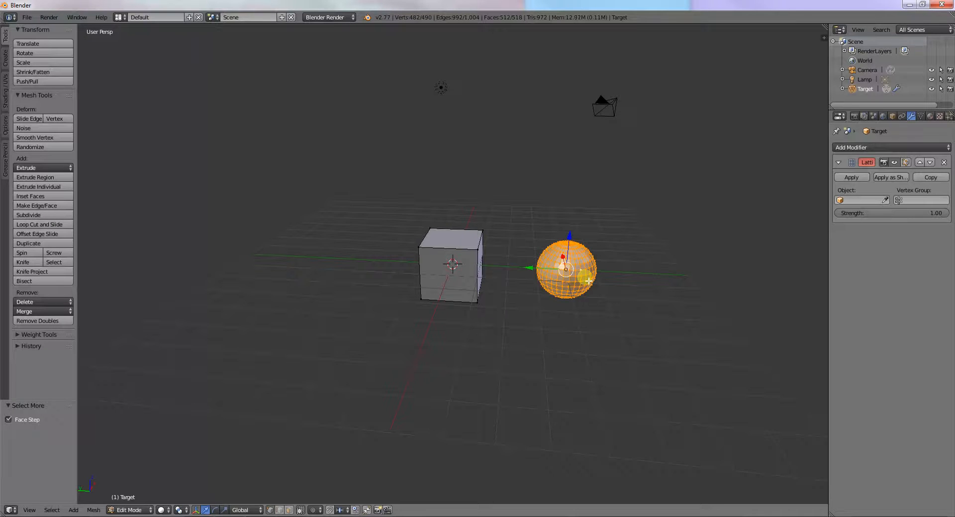
mouse_move(588, 282)
middle_down()
mouse_move(591, 302)
mouse_move(693, 290)
mouse_move(720, 311)
mouse_move(611, 265)
mouse_move(574, 280)
middle_up()
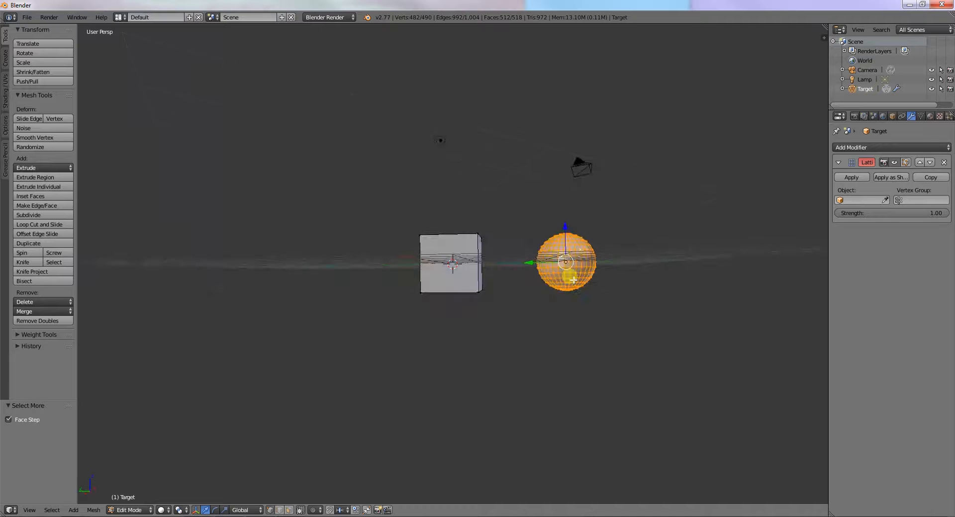
key(x)
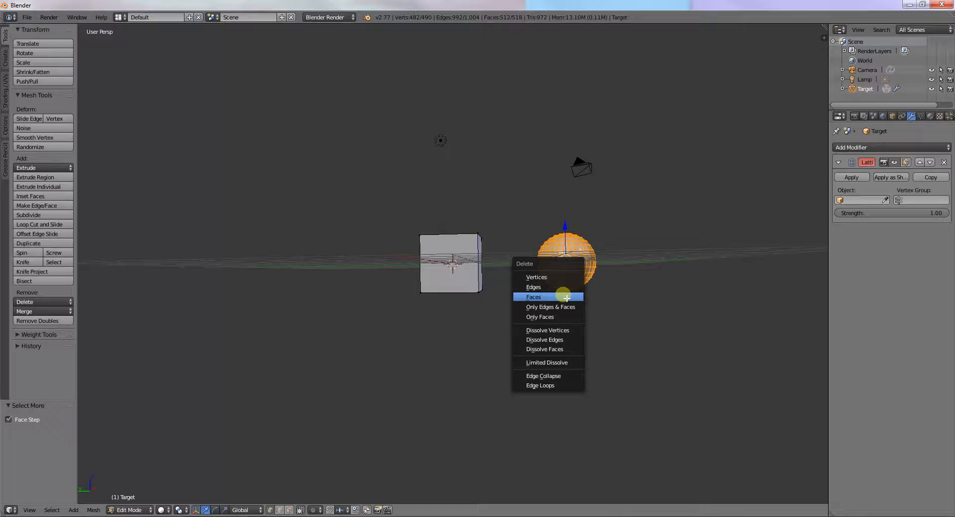
click(567, 298)
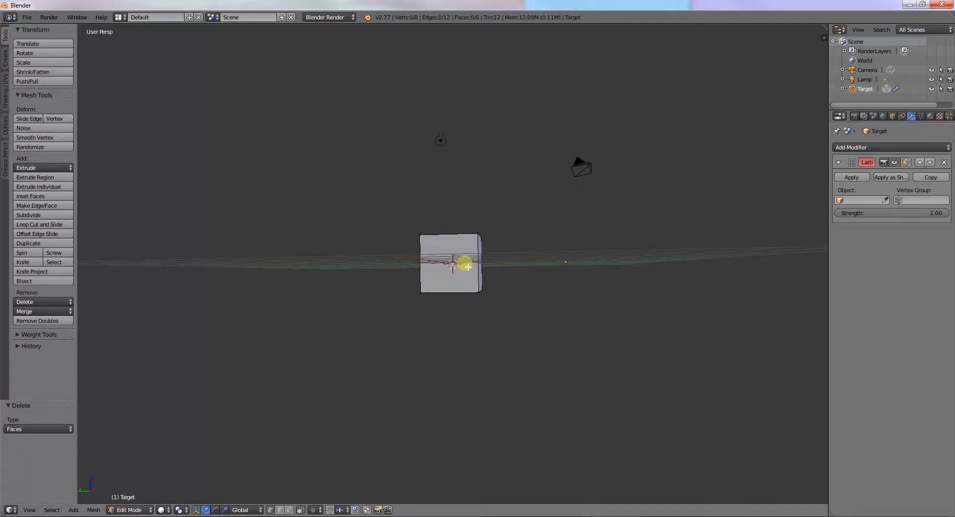
key(Tab)
Add a Bezier circle and move it about 2.85 units along the X axis.
middle_drag(458, 249, 465, 298)
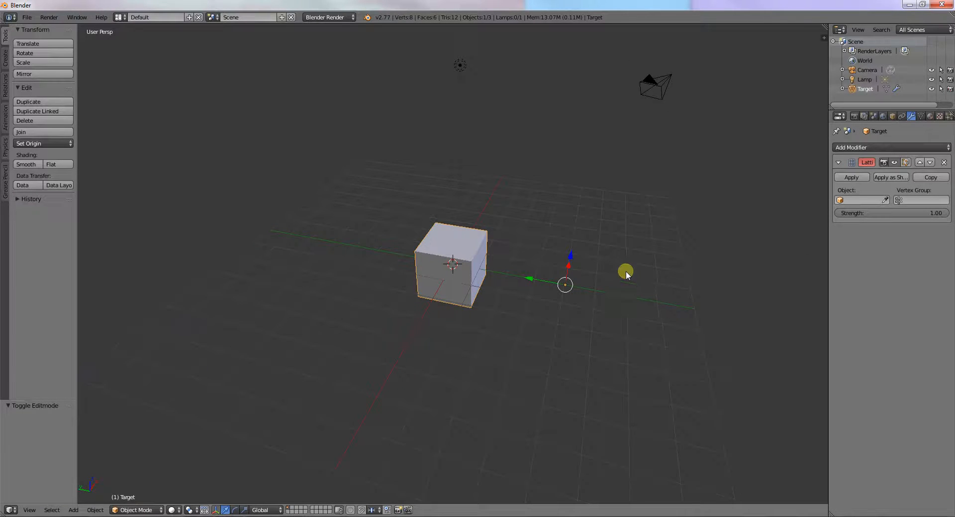
key(shift+a)
mouse_move(625, 275)
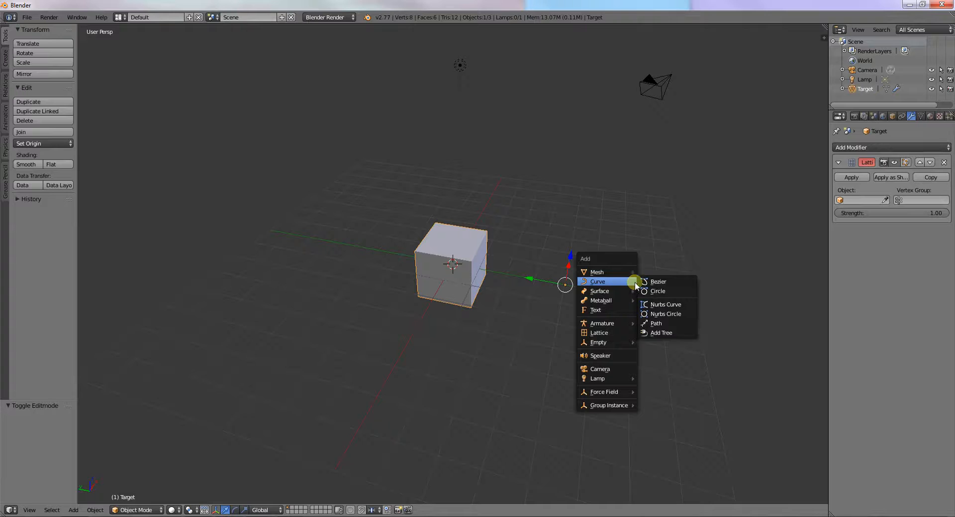
click(659, 291)
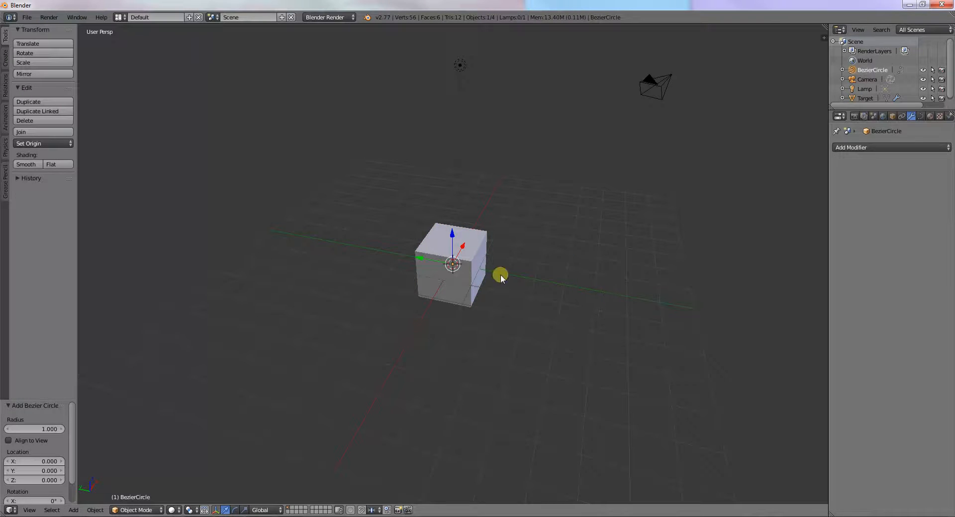
key(g)
key(x)
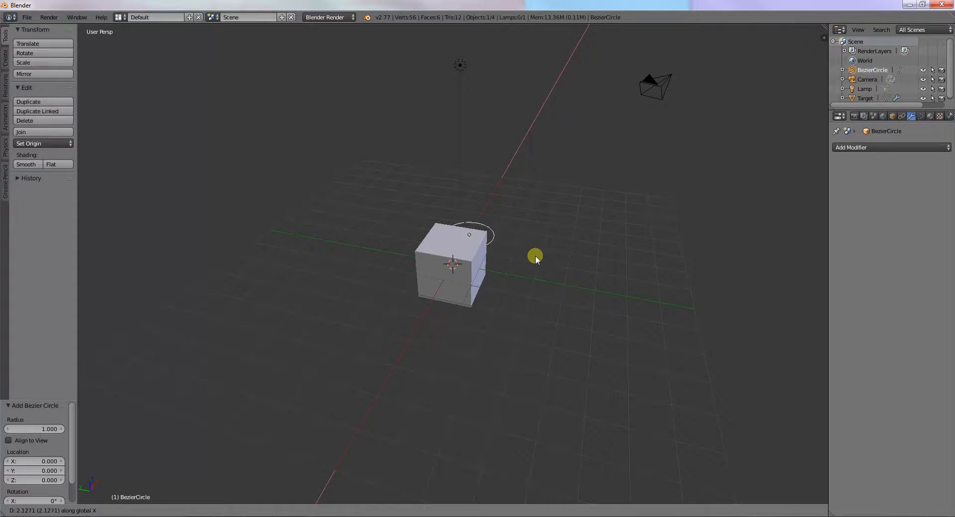
click(536, 247)
Select the Target cube and check which objects its Lattice modifier can use.
right_click(454, 250)
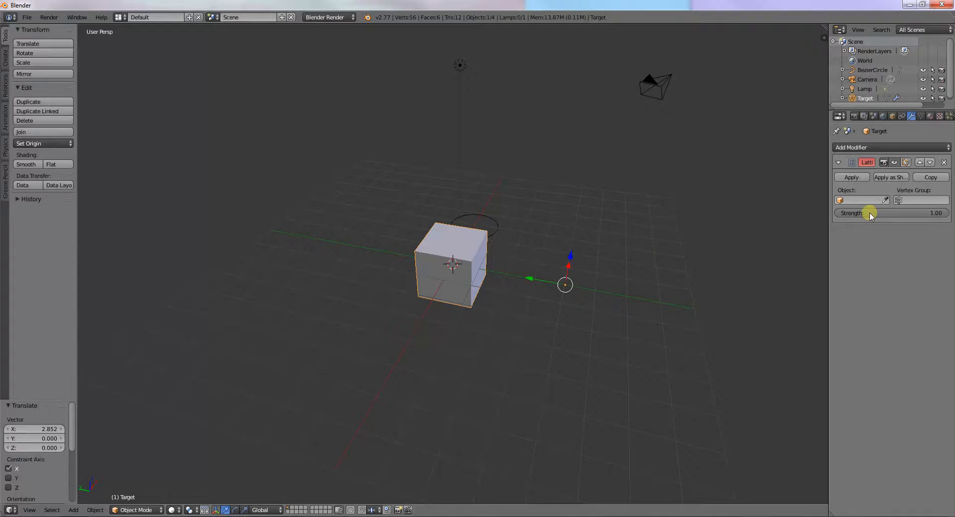
click(846, 200)
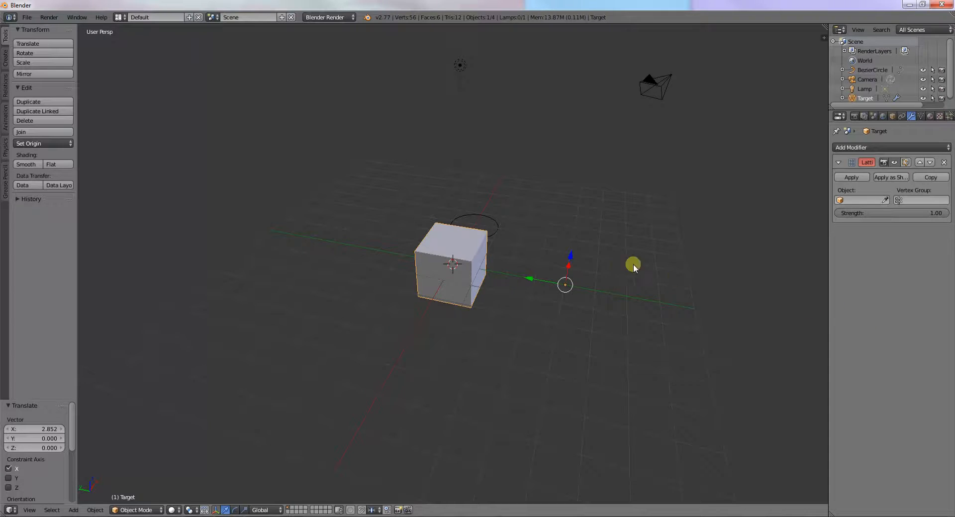
Add a Lattice modifier to the Bezier circle and try to assign its deforming object.
right_click(503, 232)
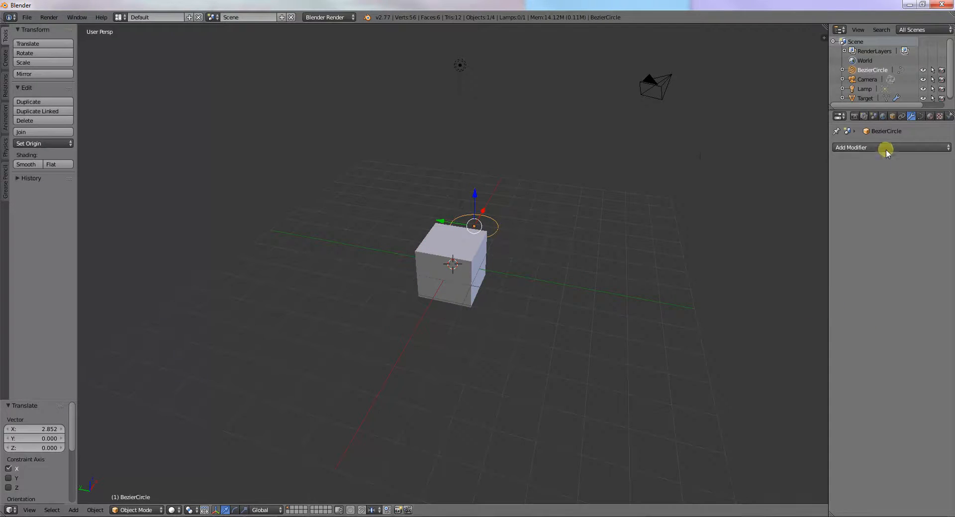
click(942, 148)
click(869, 211)
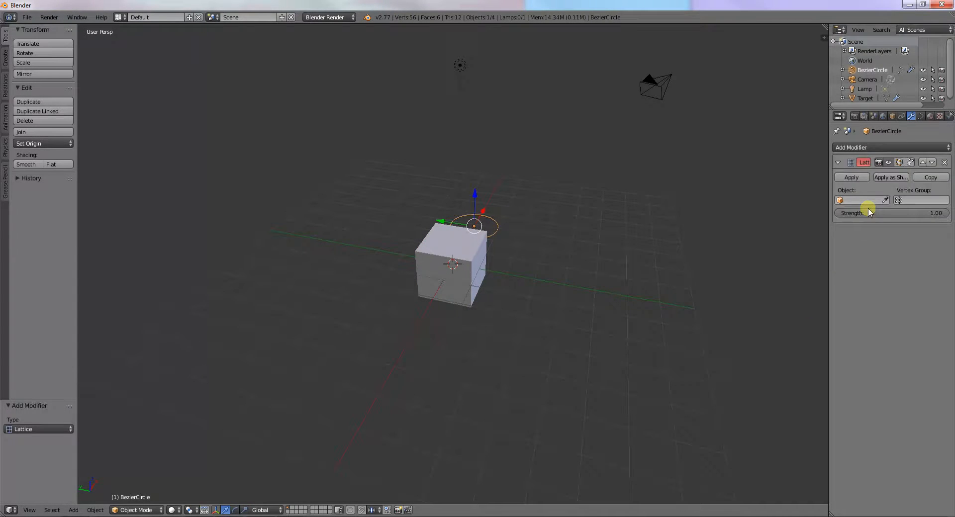
click(841, 201)
Check the circle's Lattice object choices with the cube also selected, and remove the circle's Lattice modifier.
right_click(462, 269)
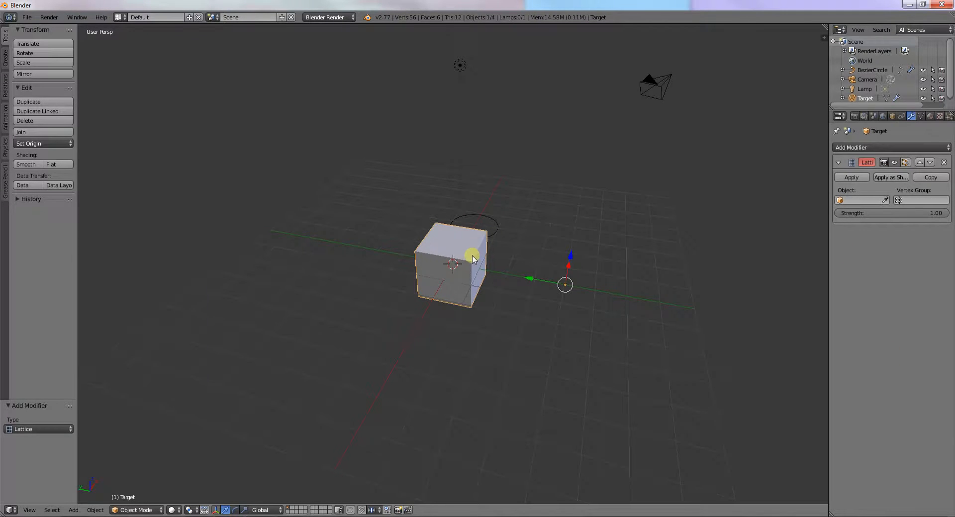
shift+right_click(502, 224)
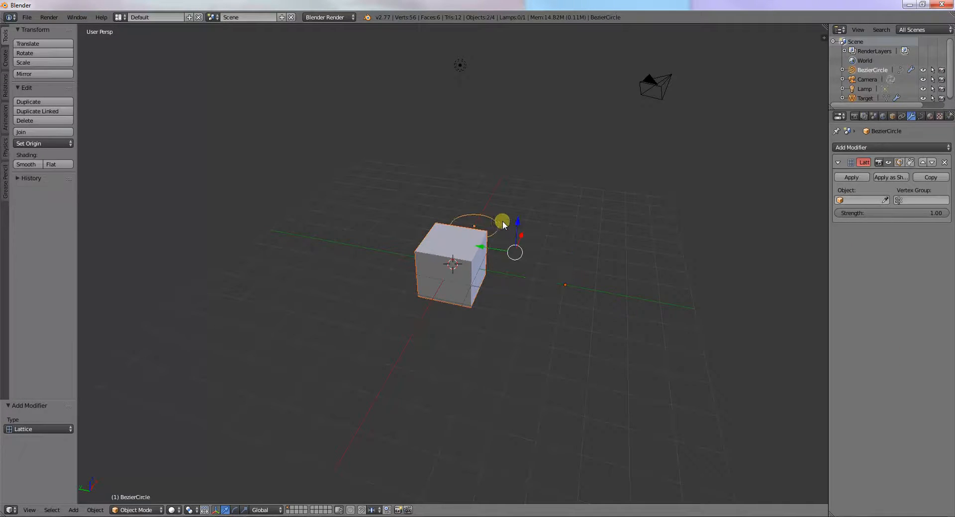
click(841, 201)
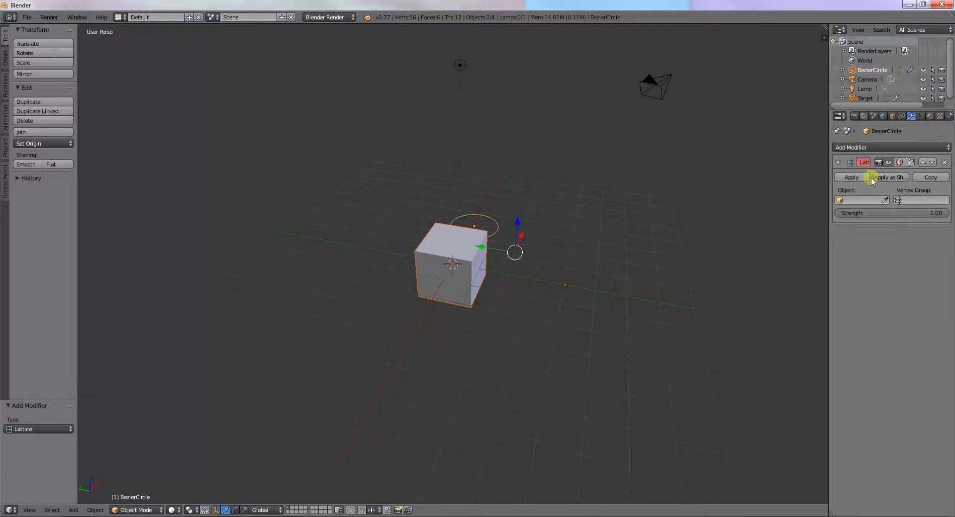
click(945, 163)
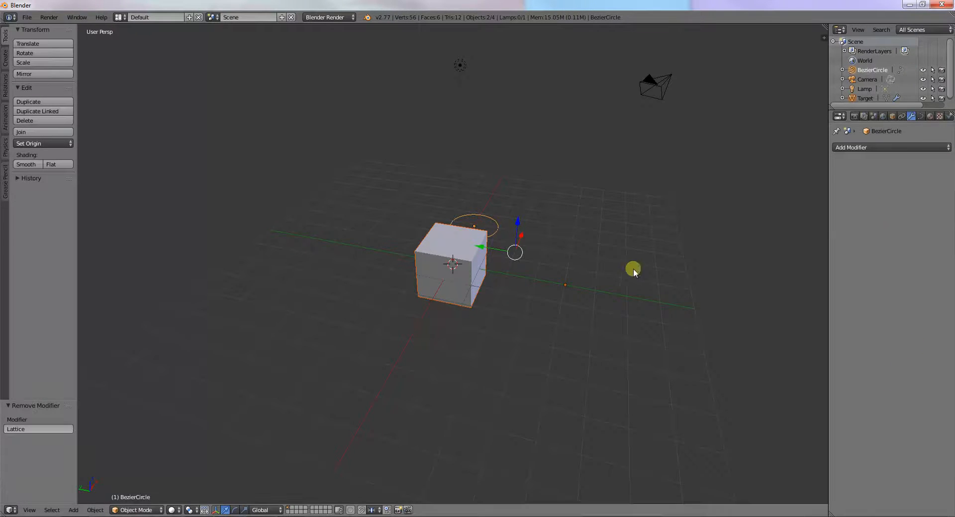
Enter Edit Mode on the Bezier circle and select its front control point plus a handle on the opposite side.
right_click(492, 228)
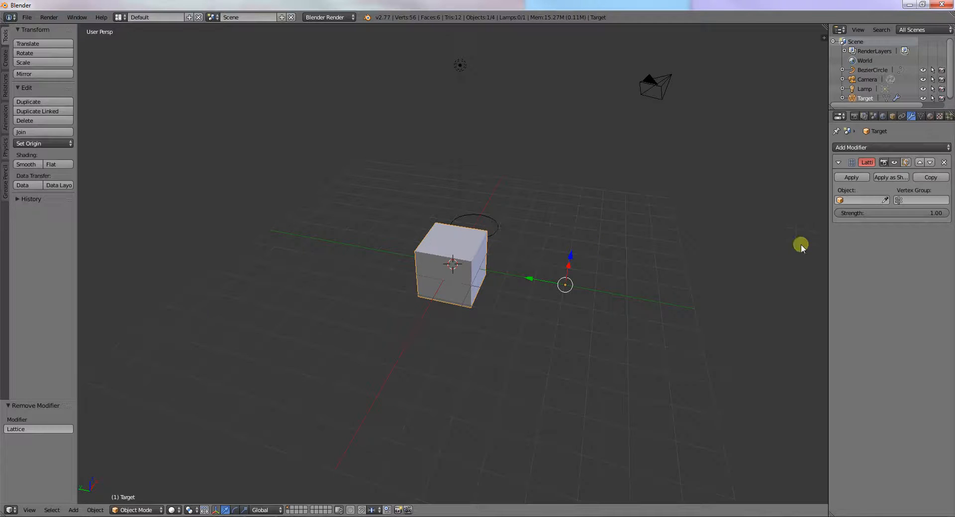
middle_drag(598, 205, 514, 205)
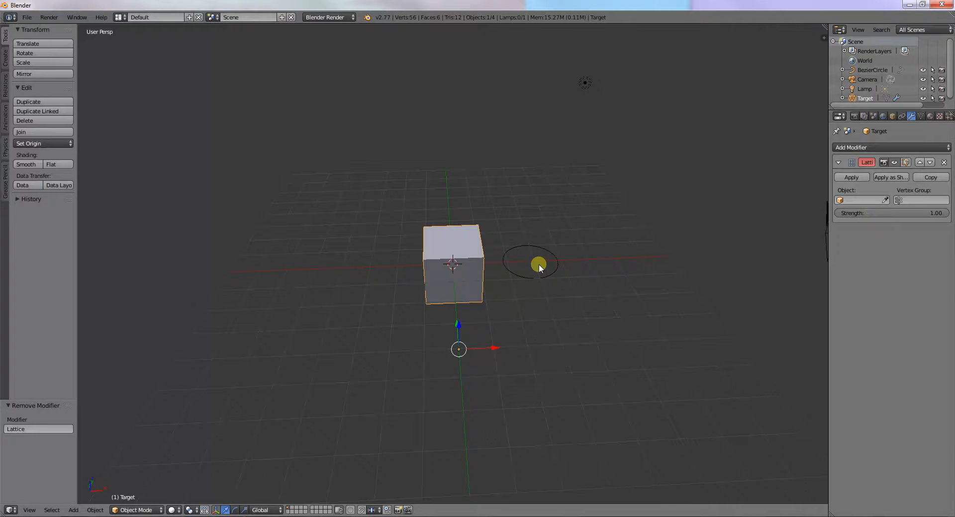
right_click(554, 275)
key(Tab)
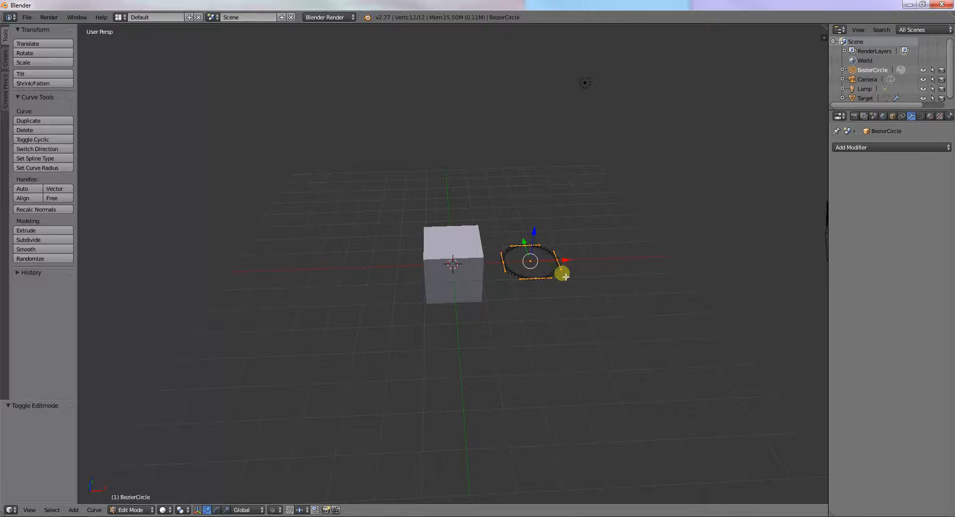
right_click(542, 278)
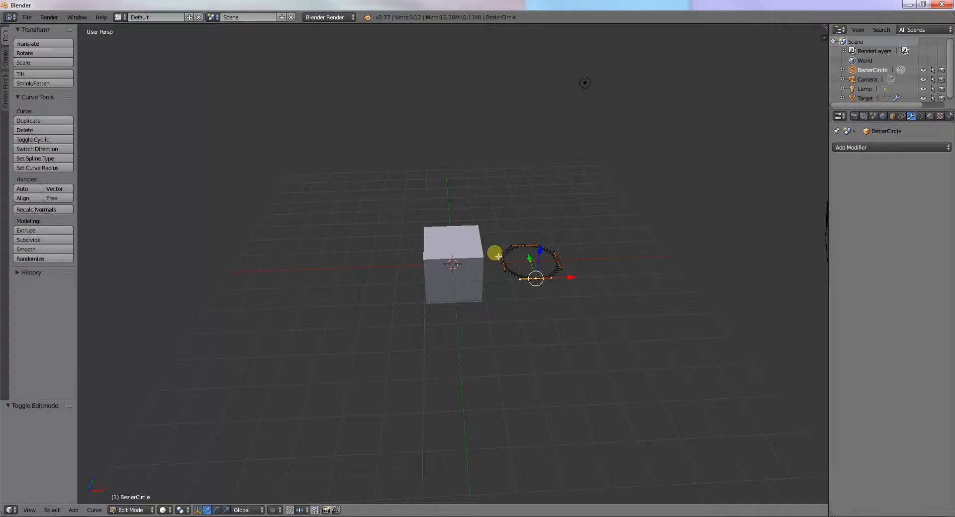
shift+right_click(519, 250)
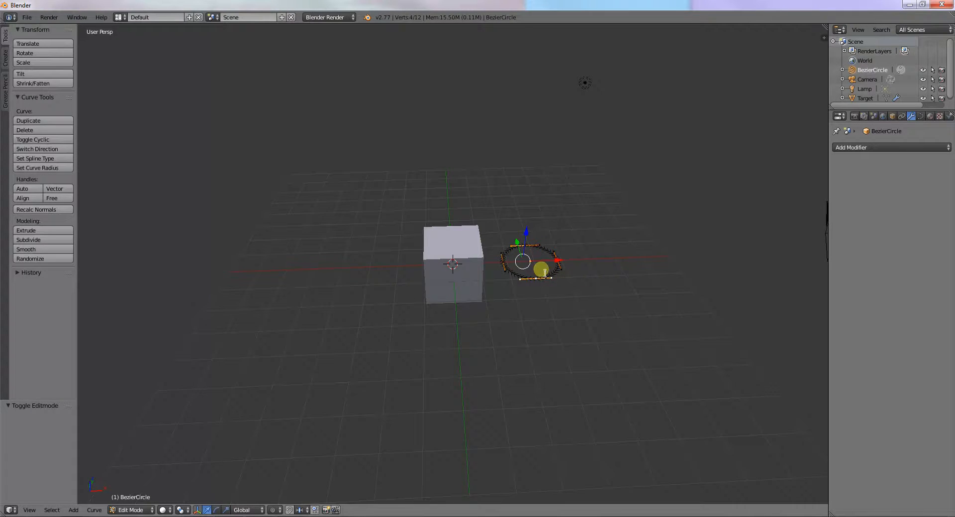
Search the available commands for "ass" and "lat" without running any, and return the Bezier circle to Object Mode.
key(space)
text(ass)
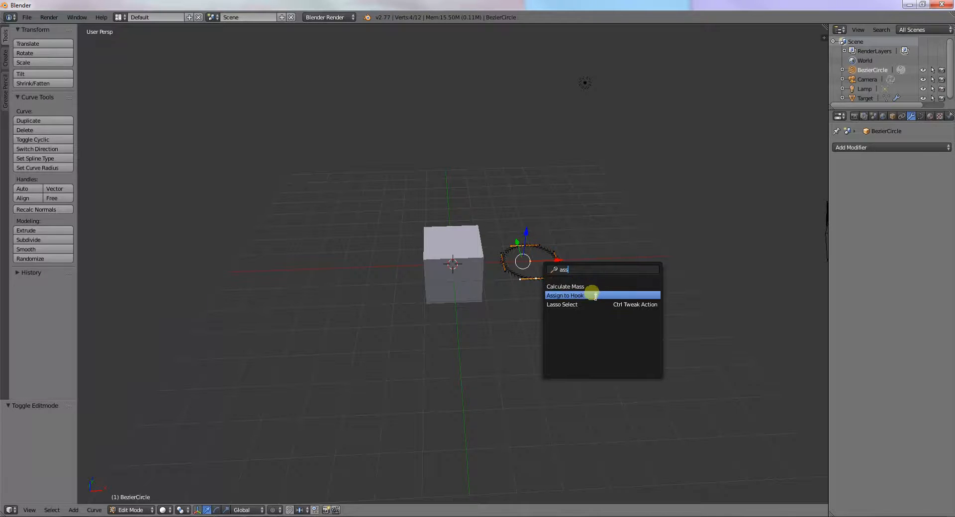
key(BackSpace)
key(BackSpace)
key(BackSpace)
text(latt)
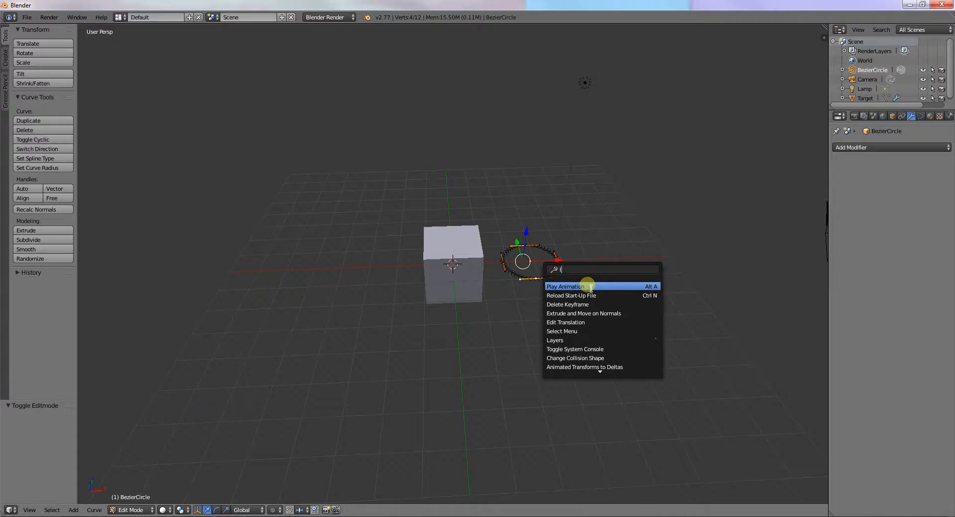
key(BackSpace)
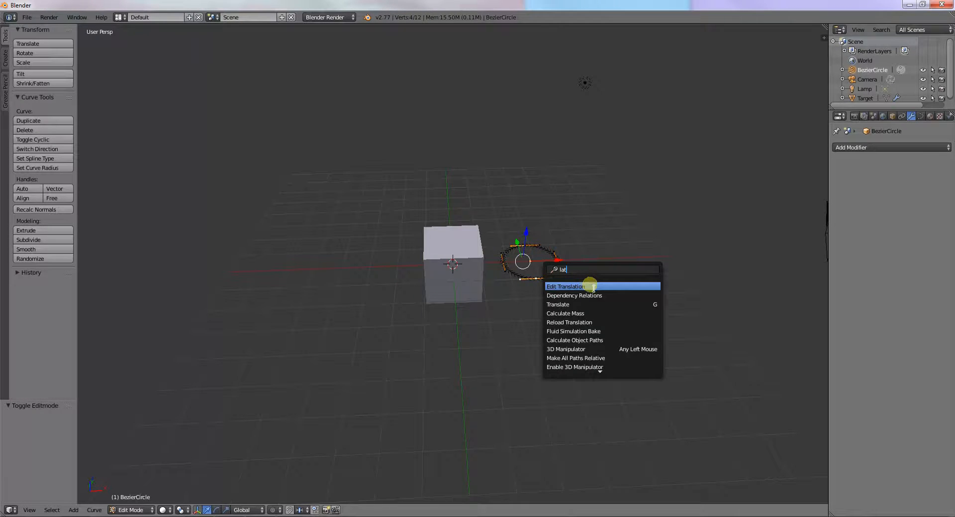
key(Escape)
right_click(503, 262)
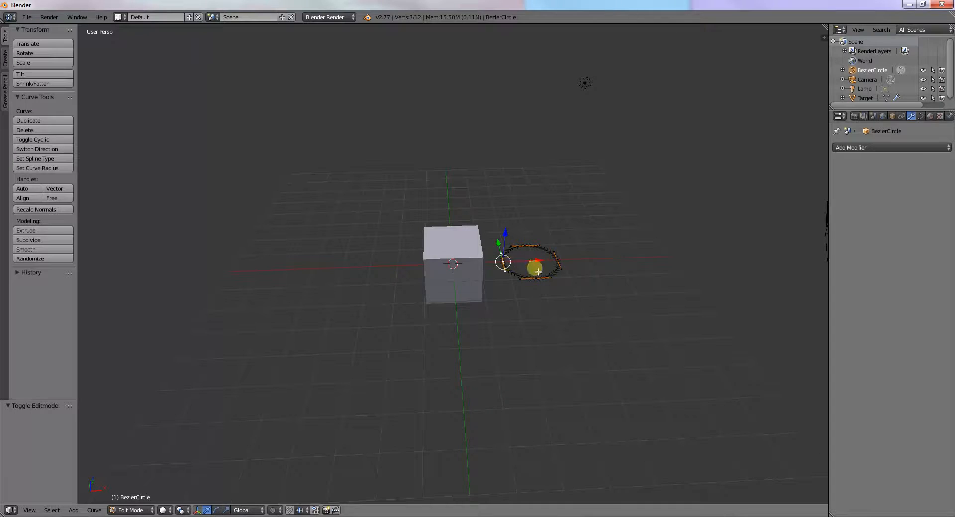
key(Tab)
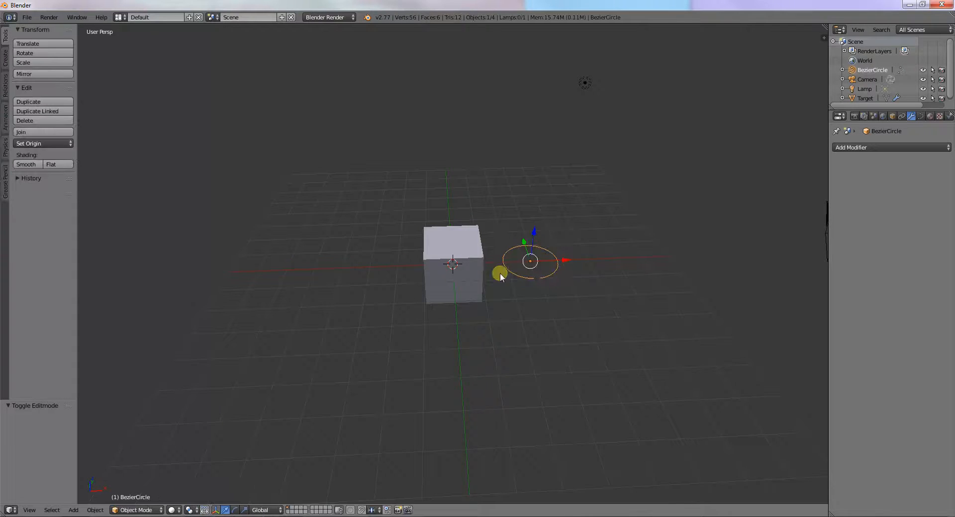
Parent the Target cube to the Bezier circle using the Object parent type.
shift+right_click(468, 269)
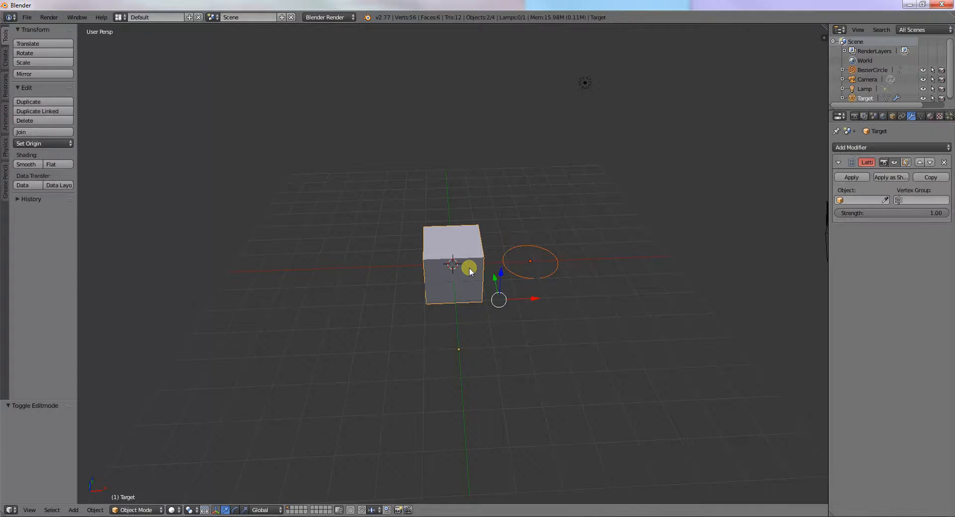
right_click(462, 275)
shift+right_click(546, 275)
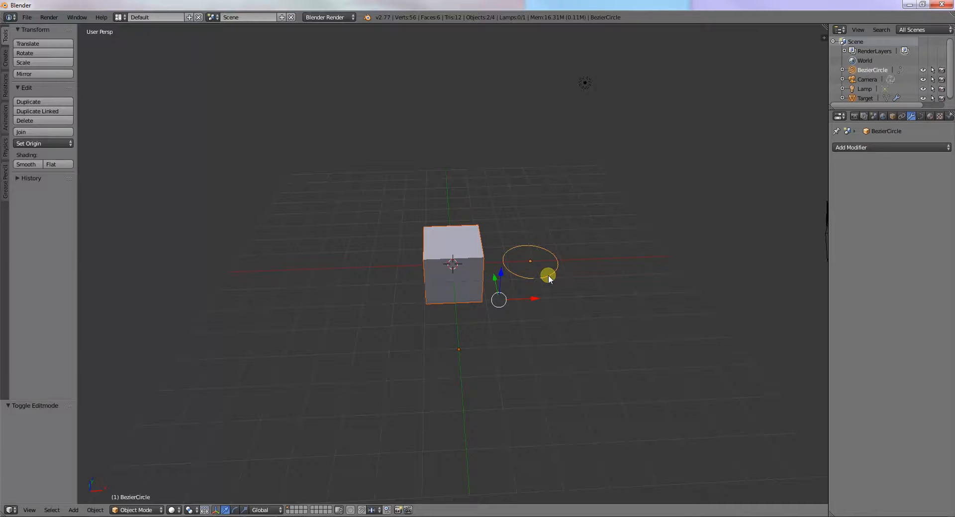
key(ctrl+p)
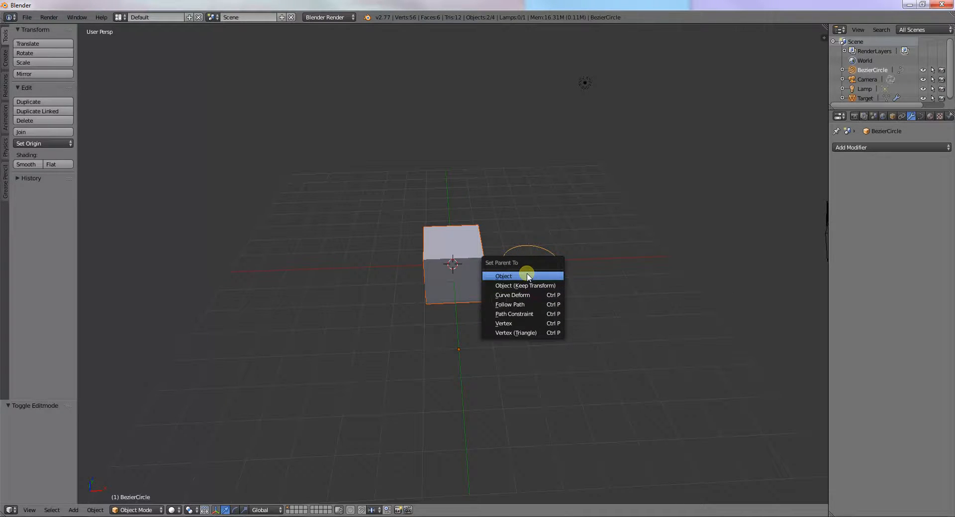
click(528, 277)
Select only the parented Target cube and recheck the object choices of its Lattice modifier.
right_click(443, 285)
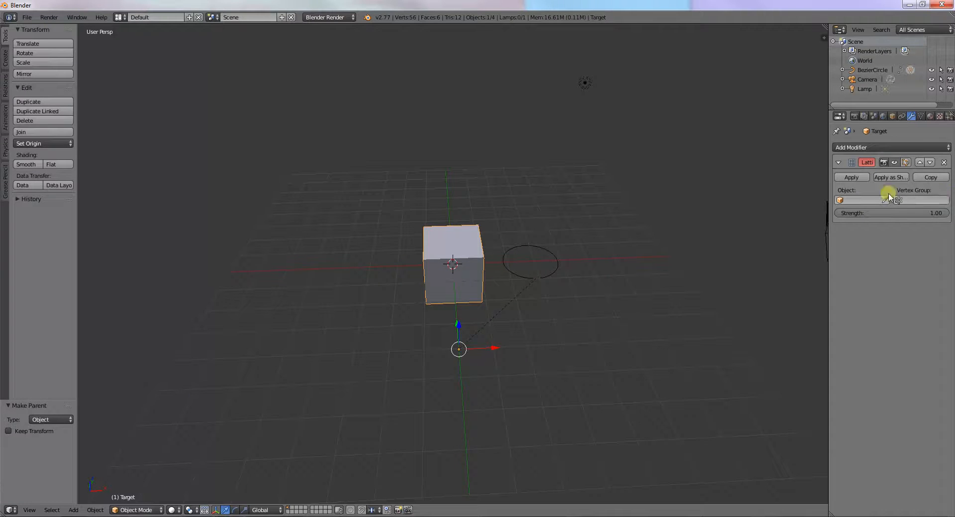
click(839, 199)
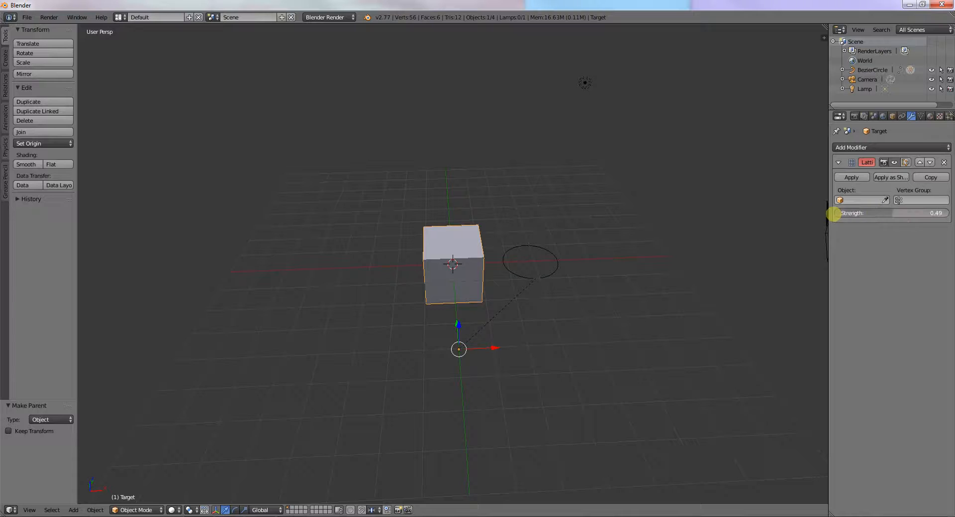
Set the Target cube's Lattice strength to 0.13, and try moving and rotating the Bezier circle with its parented cube.
click(846, 200)
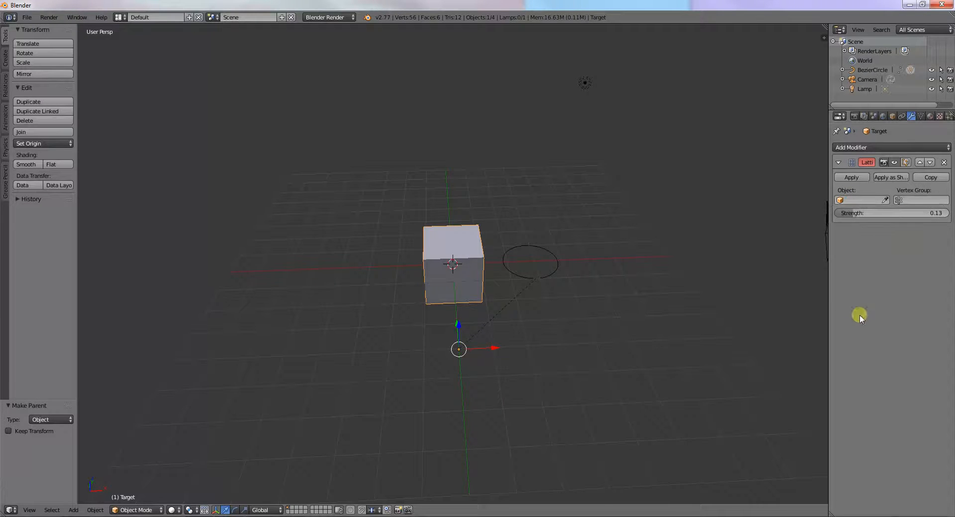
right_click(512, 270)
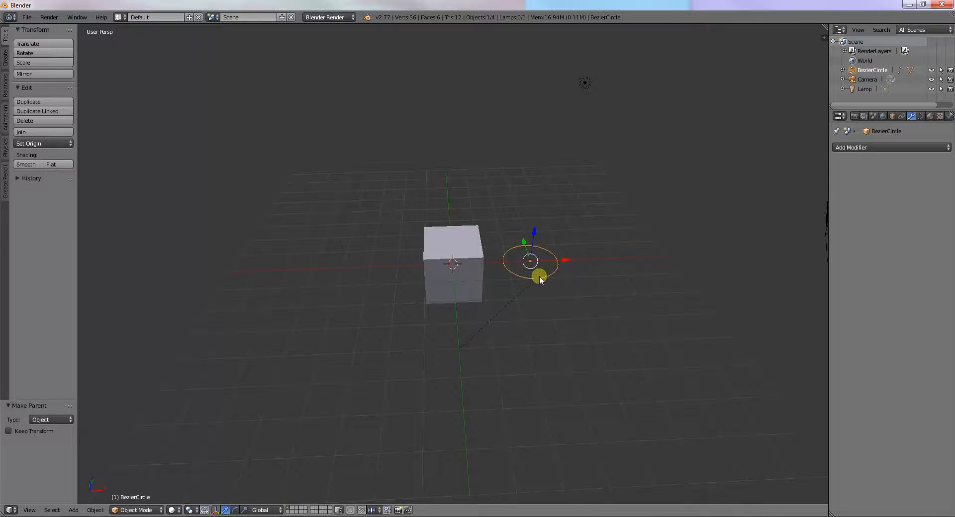
key(g)
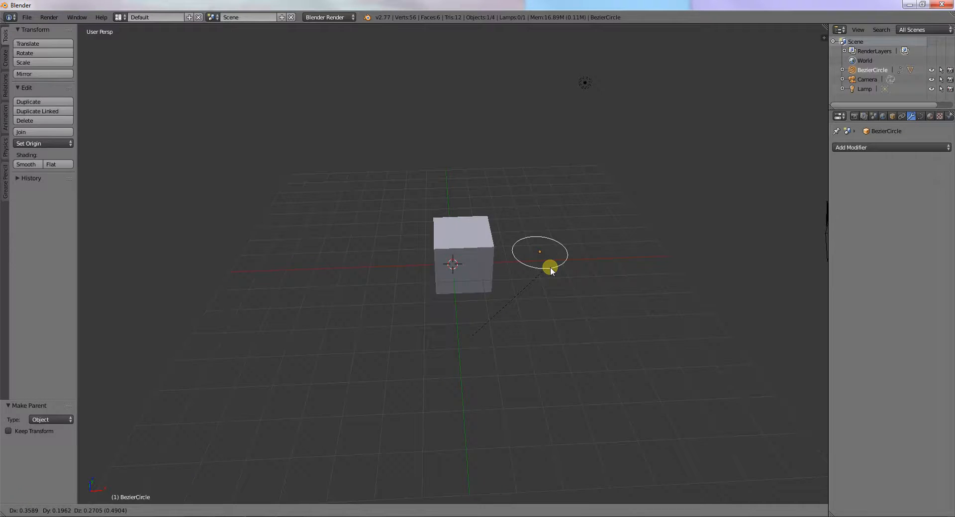
right_click(550, 268)
key(r)
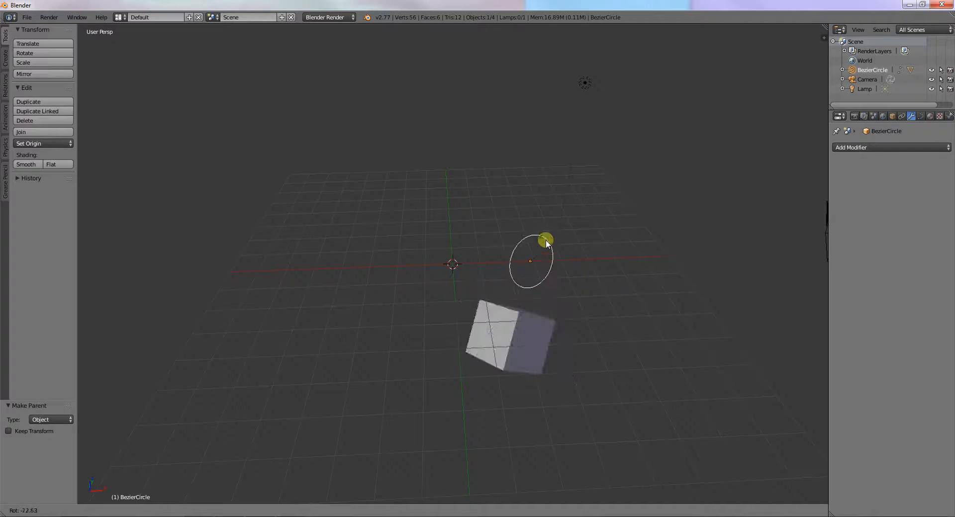
right_click(591, 226)
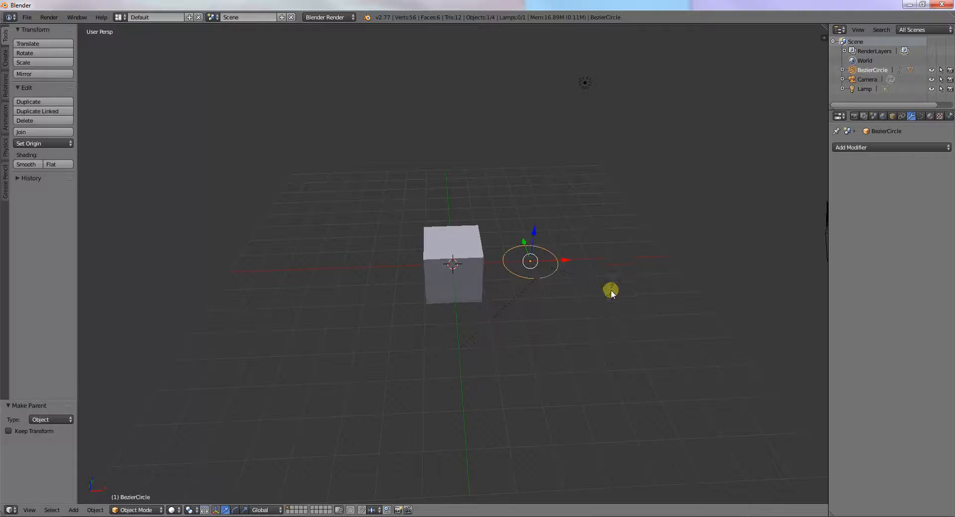
Delete the Bezier circle and recheck the object choices of the Target cube's Lattice modifier.
key(x)
click(522, 271)
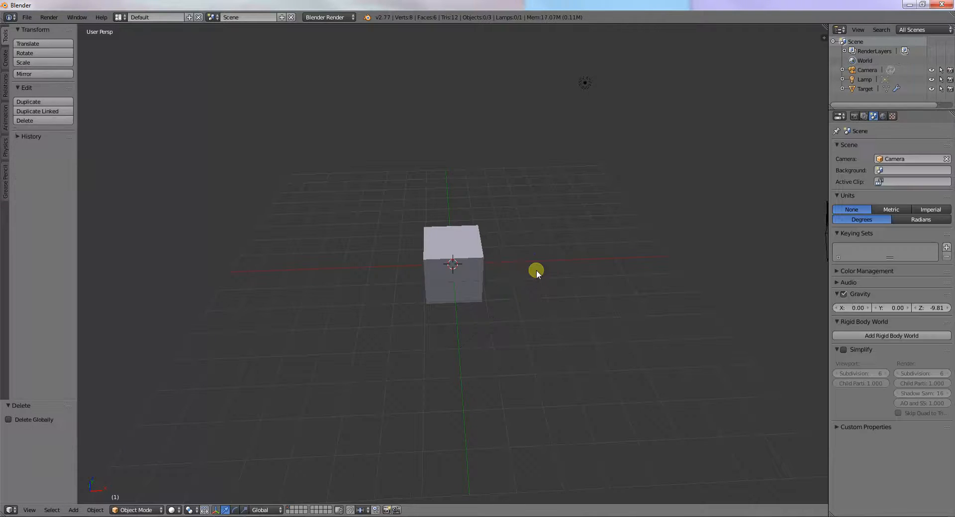
right_click(441, 264)
click(841, 201)
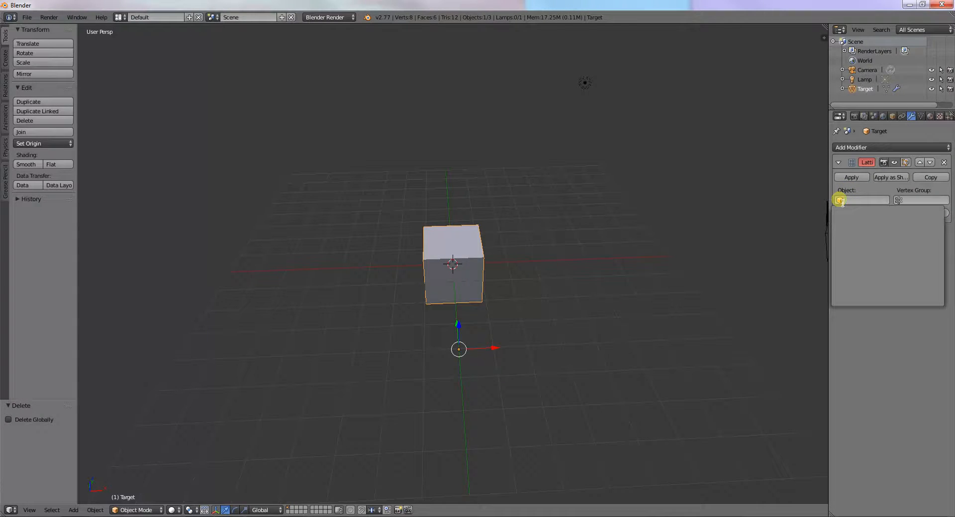
key(Tab)
key(Tab)
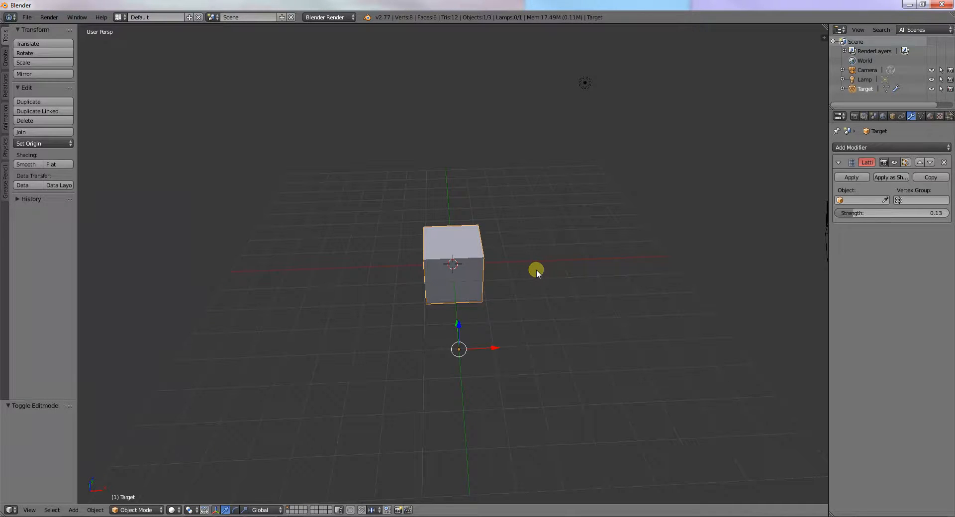
Add a surface curve and move it about 3.95 units along the X axis, clear of the cube.
key(shift+a)
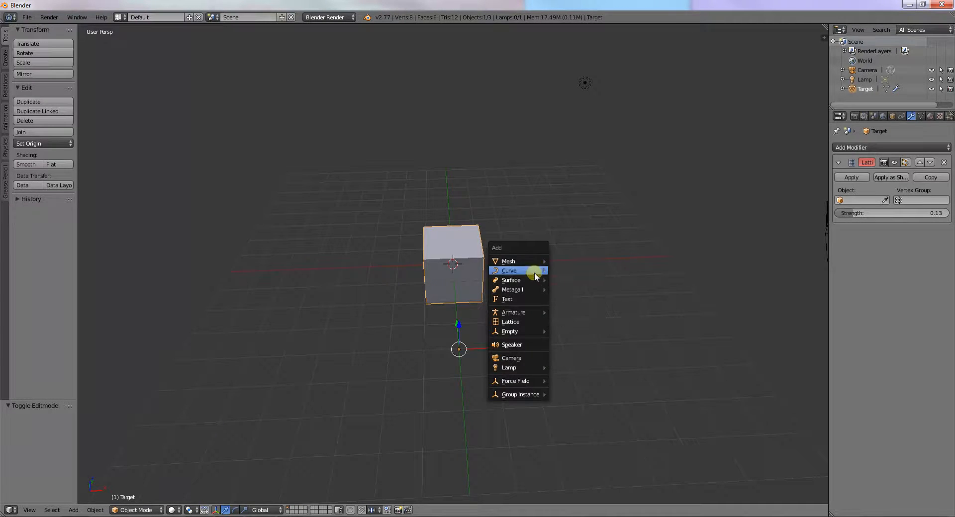
mouse_move(536, 281)
click(579, 280)
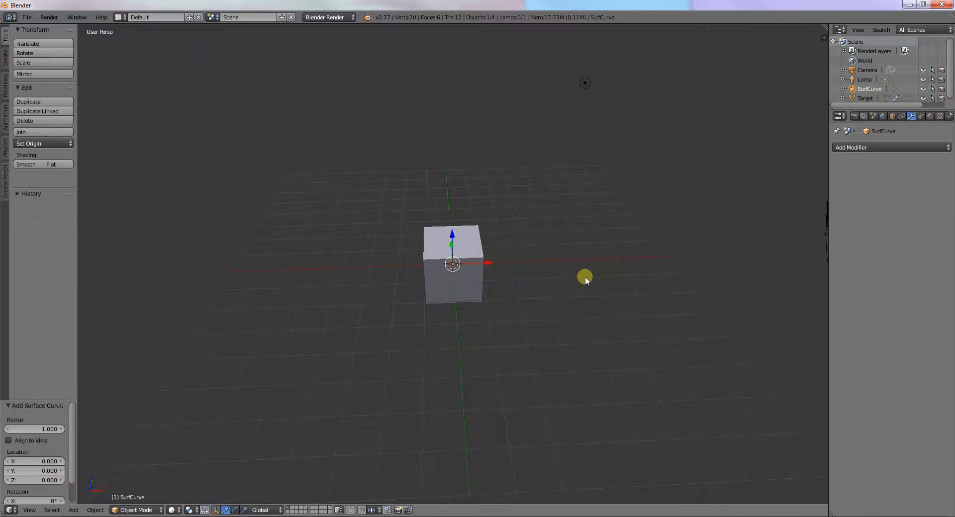
key(g)
key(x)
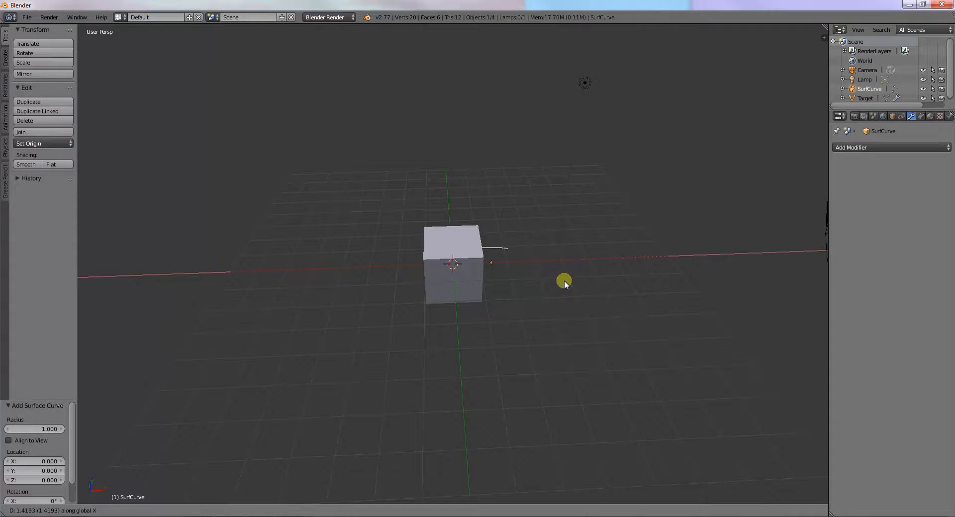
click(633, 282)
Select the Target cube and check its Lattice modifier's object choices for the surface curve.
right_click(466, 263)
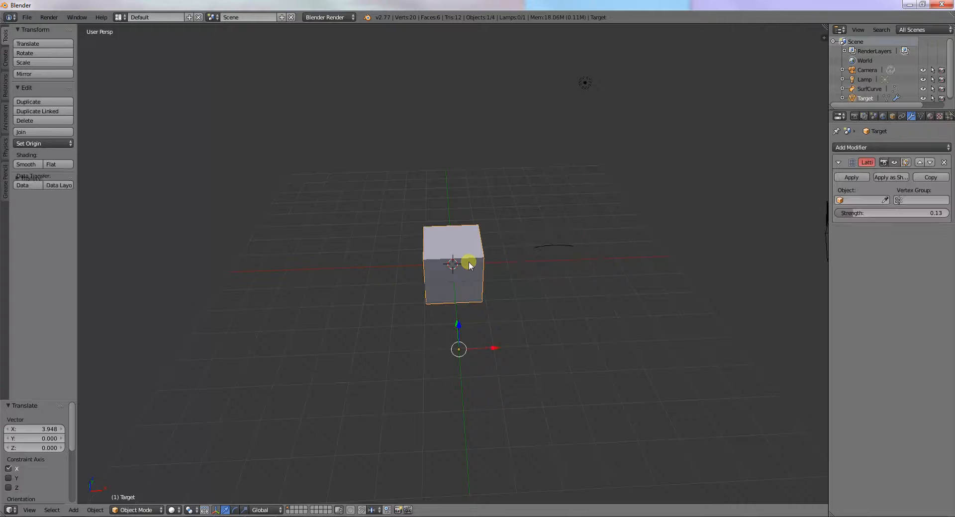
click(845, 200)
click(846, 202)
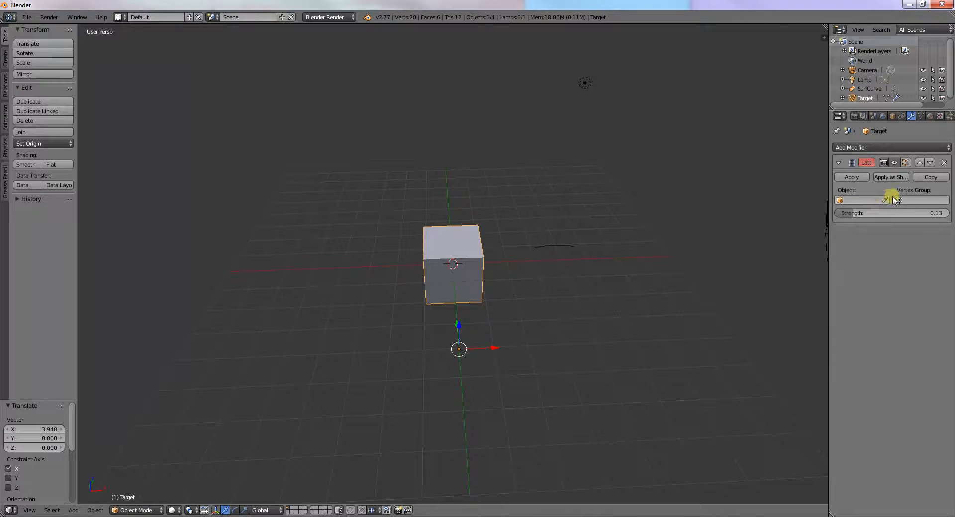
Add a Lattice modifier to the surface curve and look through its object choices.
right_click(546, 244)
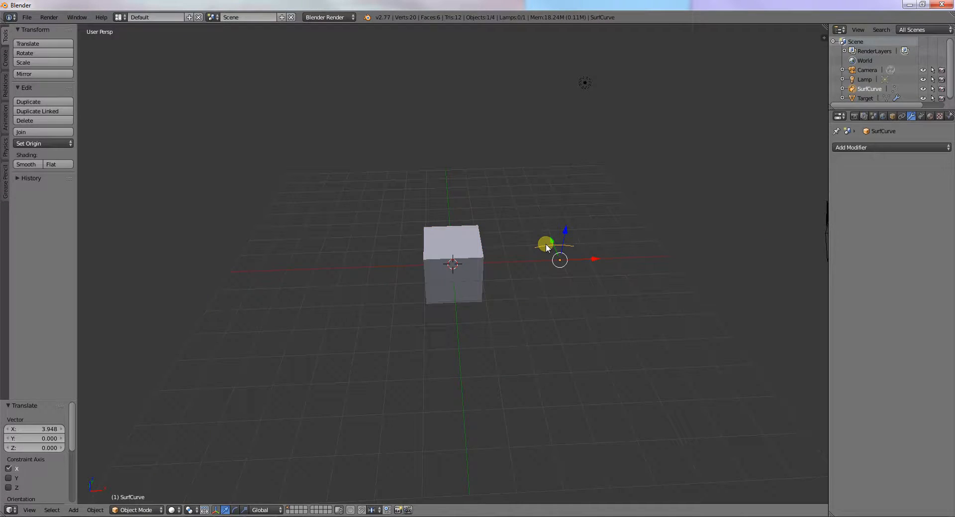
click(846, 147)
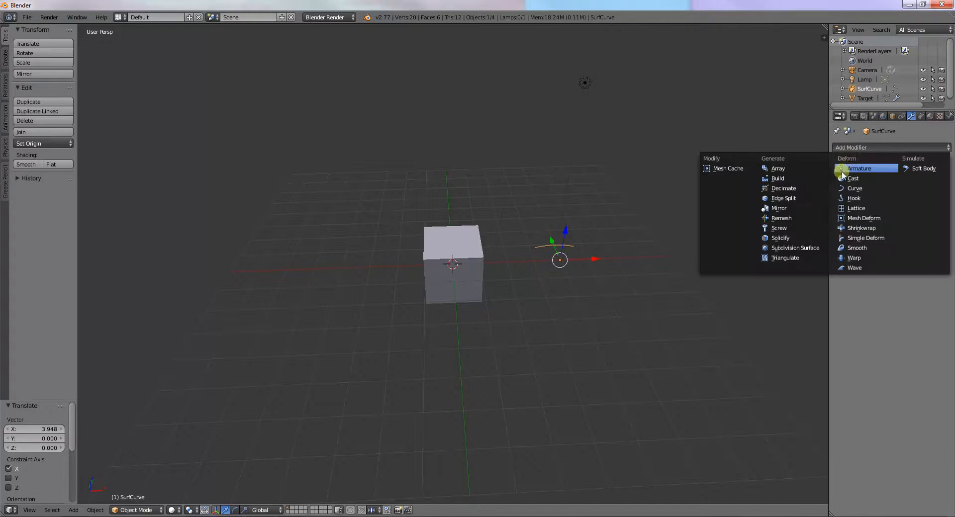
click(856, 209)
click(844, 201)
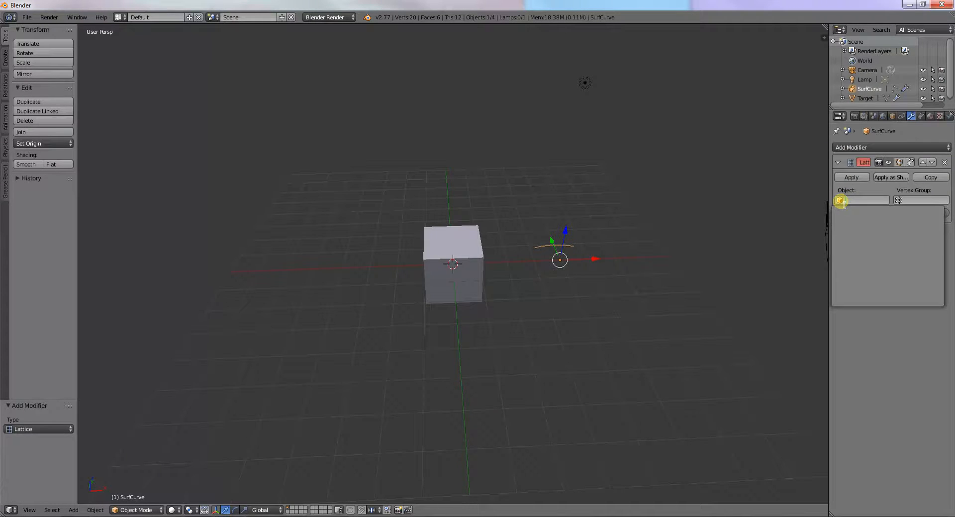
Try to assign the Target cube as the object of the surface curve's Lattice modifier by picking it in the viewport.
click(885, 200)
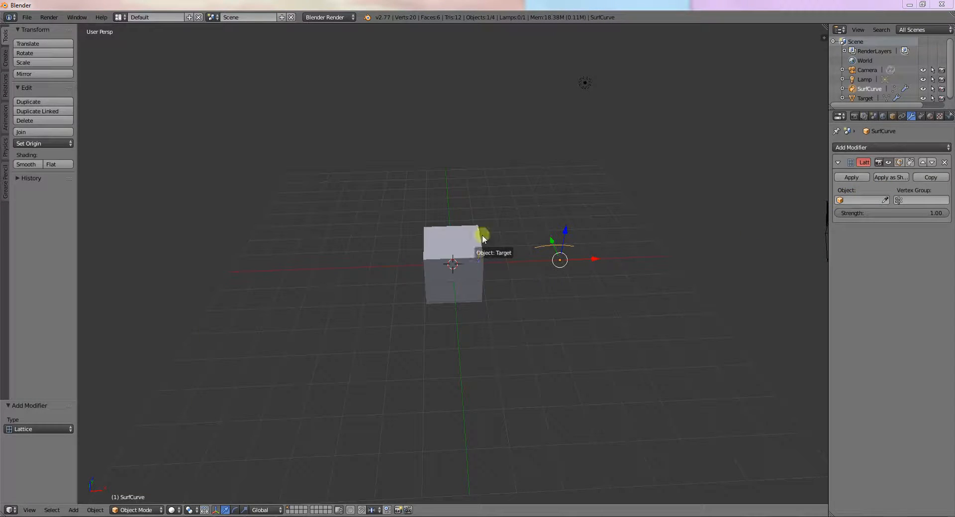
middle_drag(552, 297, 625, 267)
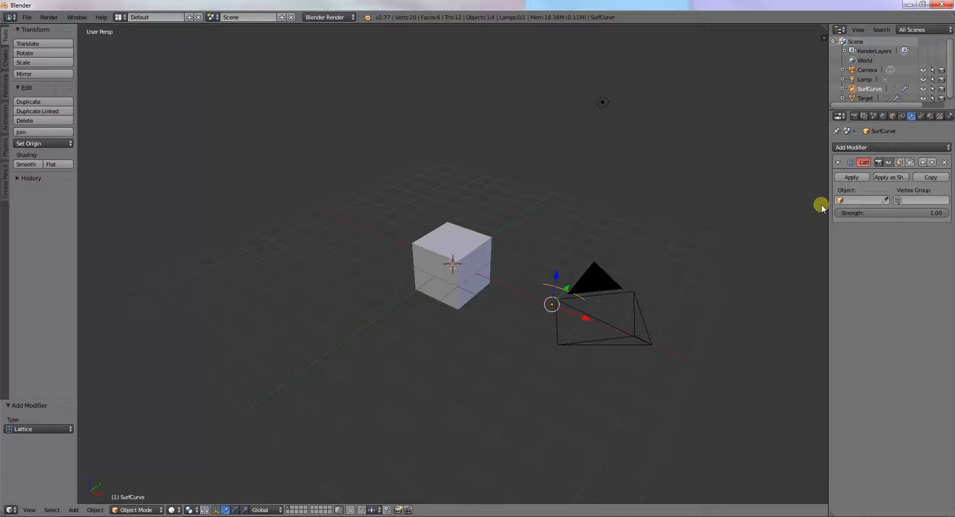
click(885, 201)
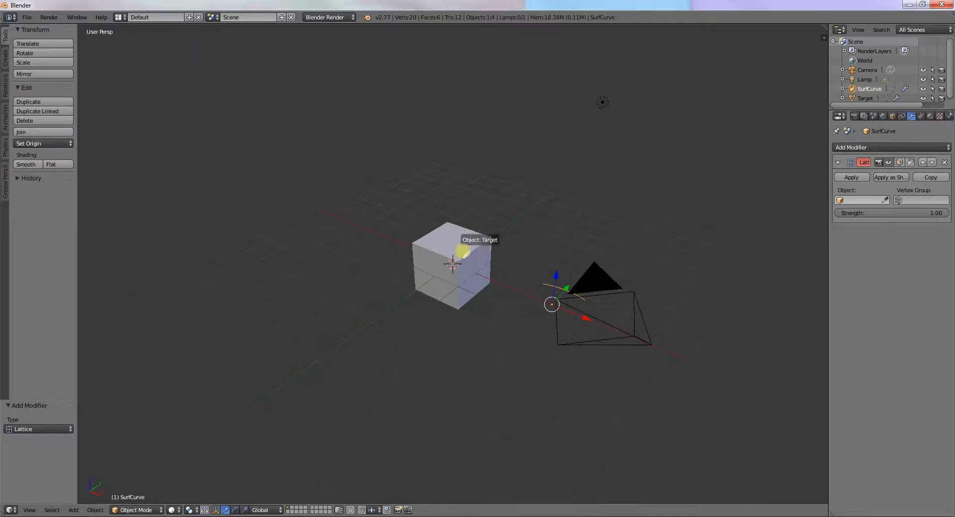
click(878, 201)
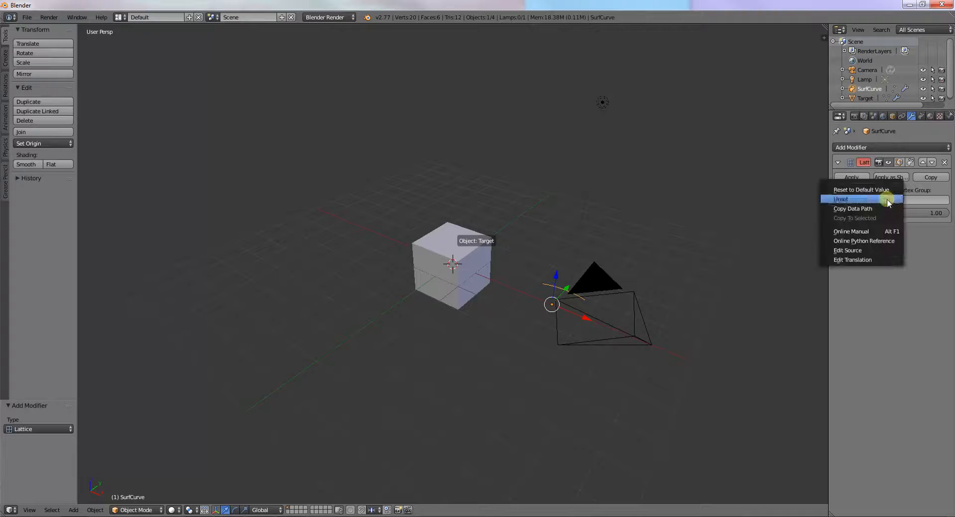
drag(889, 212, 864, 208)
click(885, 200)
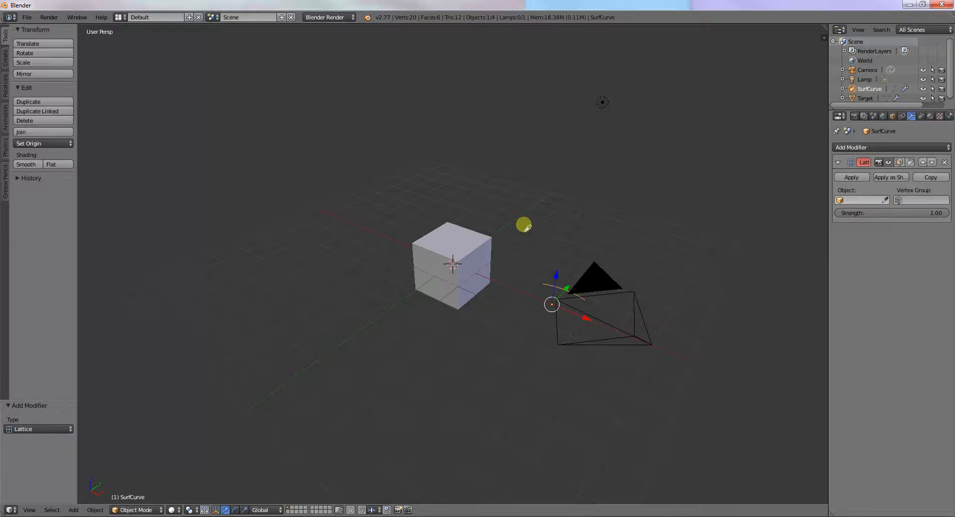
click(471, 248)
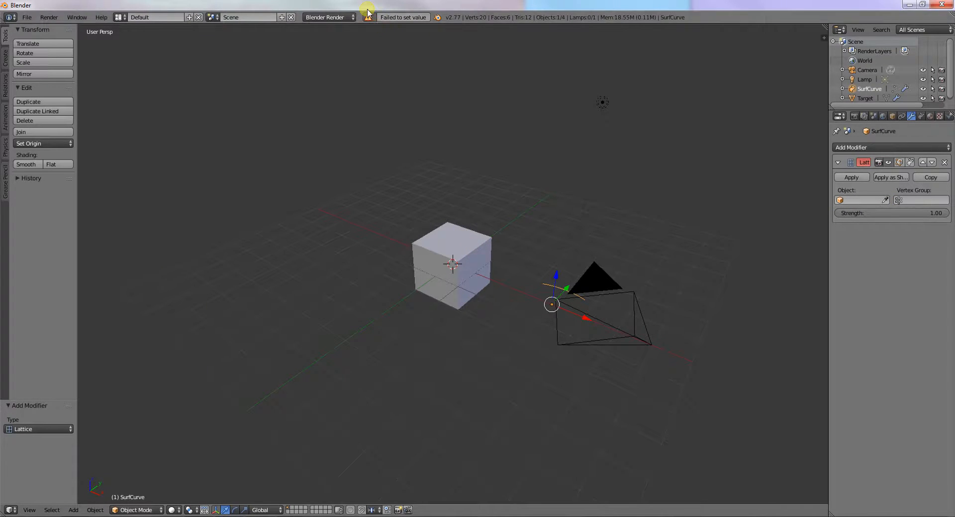
View the surface curve's control points in Edit Mode, return to Object Mode and delete the surface curve.
middle_drag(484, 254, 524, 285)
key(Tab)
key(Tab)
key(Tab)
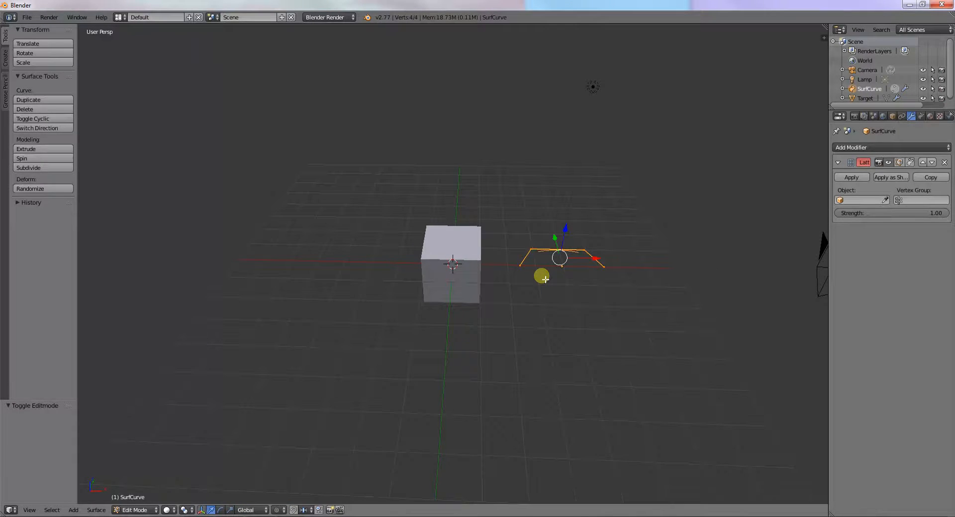
key(Tab)
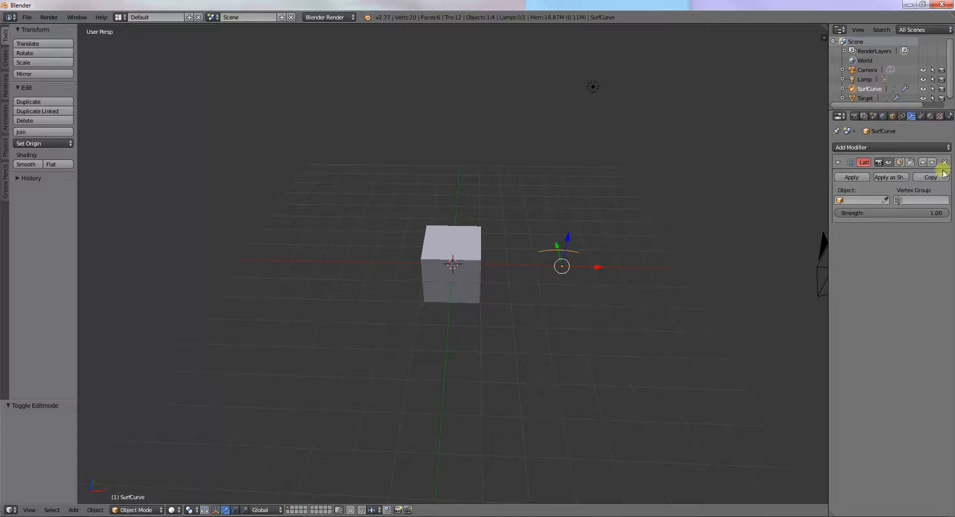
key(x)
click(566, 252)
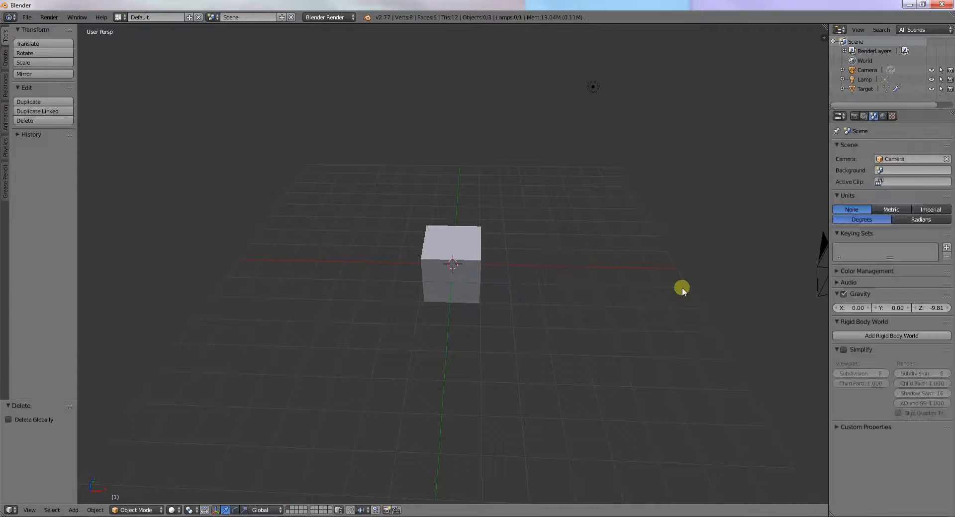
Delete the Target cube from the scene.
right_click(479, 259)
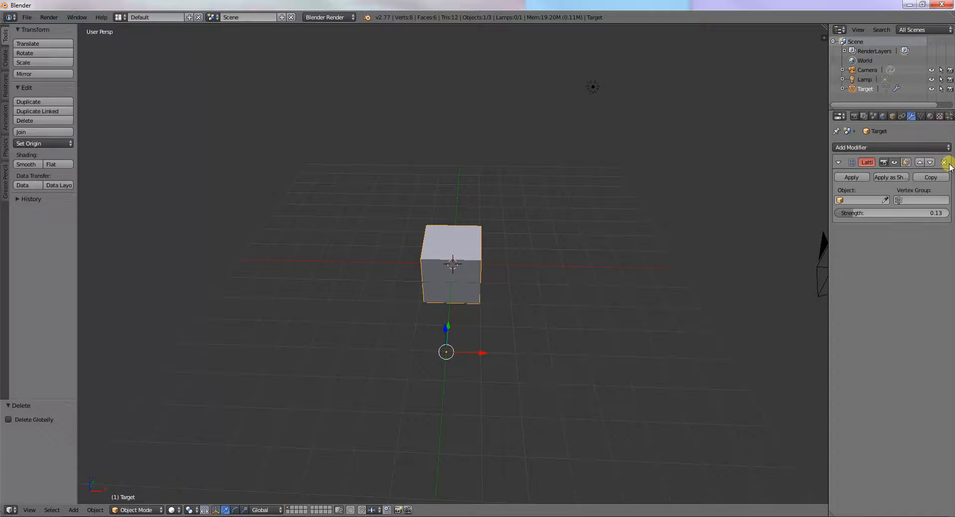
key(x)
key(Escape)
key(x)
click(535, 268)
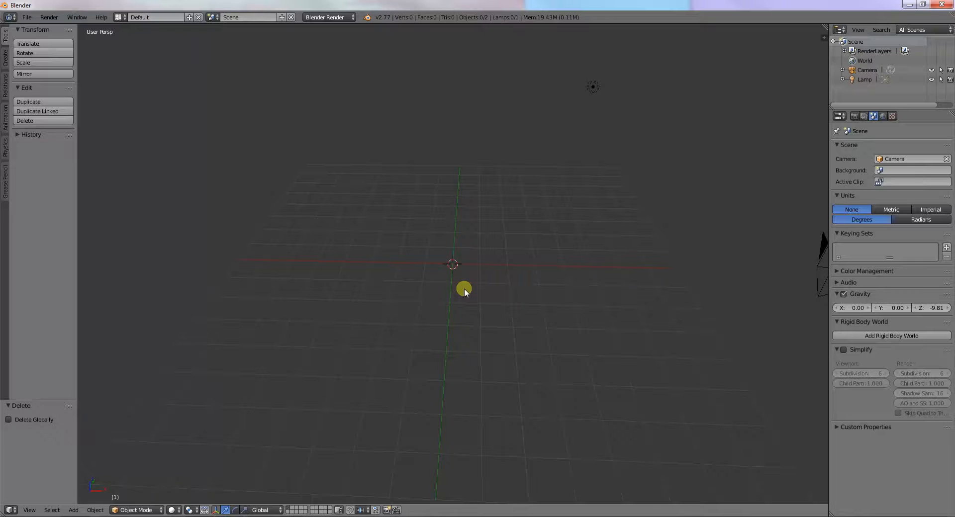
Add a Plain Axes empty at the origin.
key(shift+a)
mouse_move(458, 341)
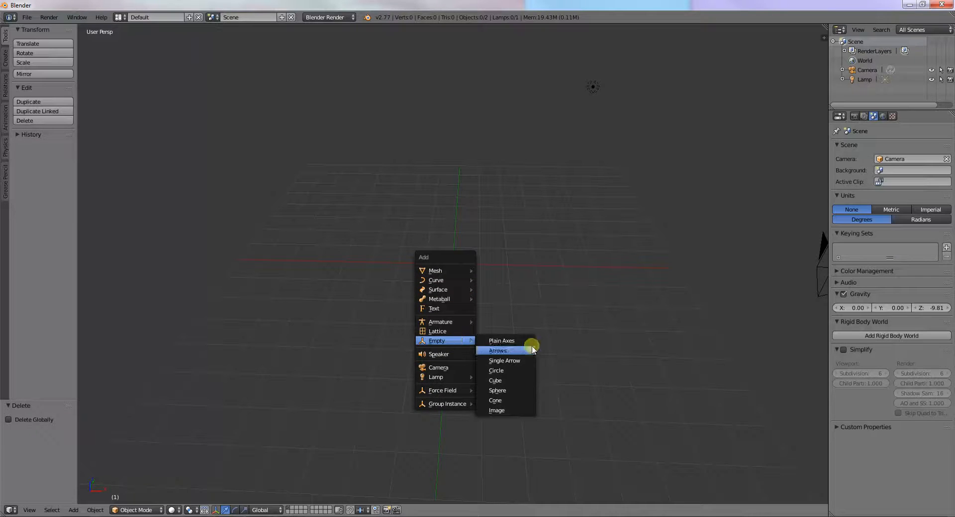
click(529, 340)
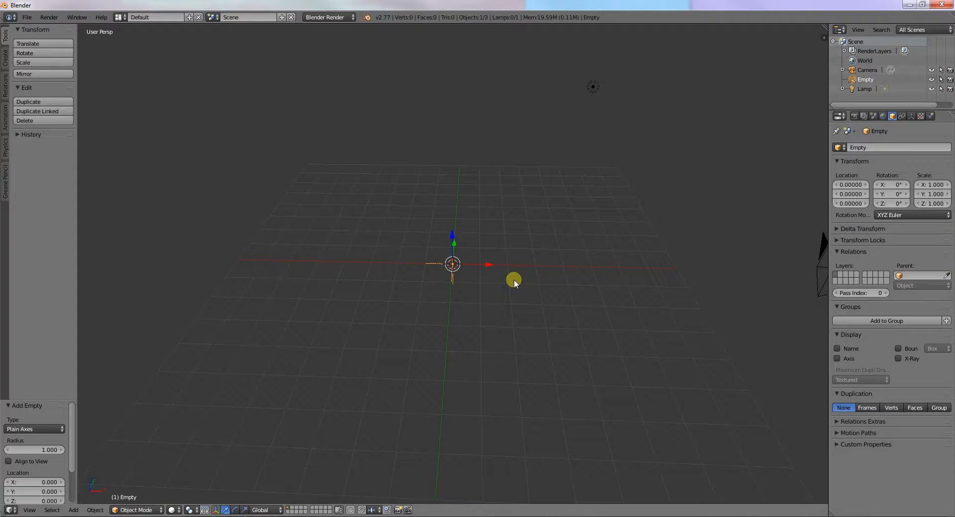
Add a mesh cube and move it about 3.46 units along X, beside the empty.
key(shift+a)
mouse_move(516, 213)
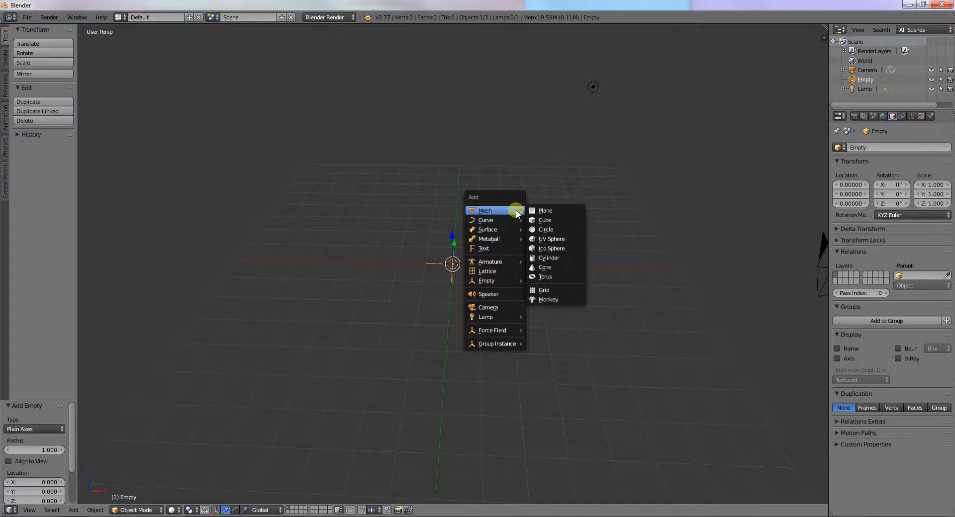
click(546, 220)
key(g)
click(576, 251)
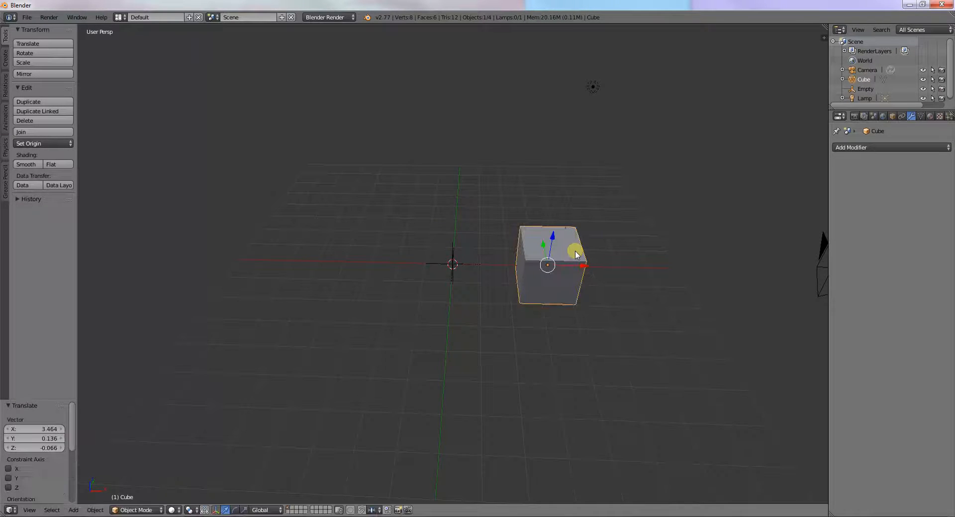
Add a Lattice modifier to the new cube, check its object choices, and inspect the empty before reselecting the cube.
click(844, 148)
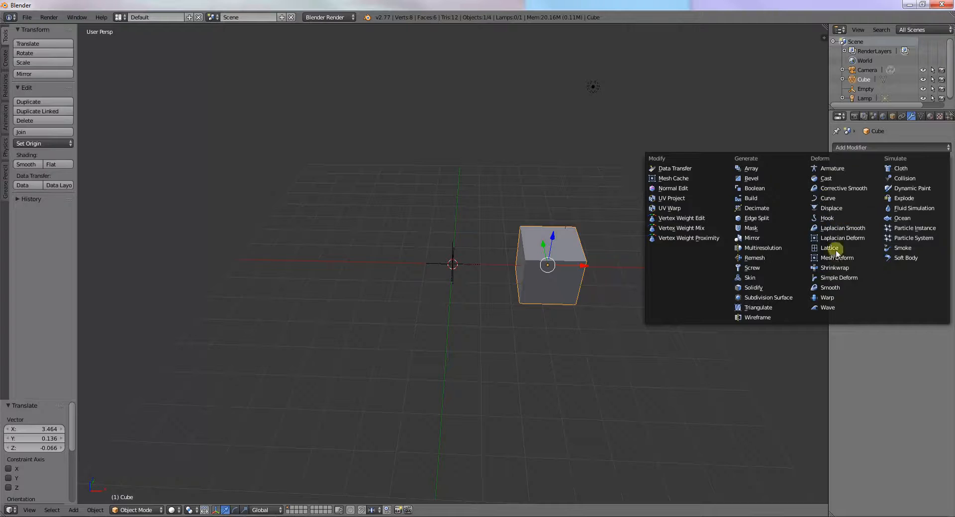
click(835, 244)
click(842, 199)
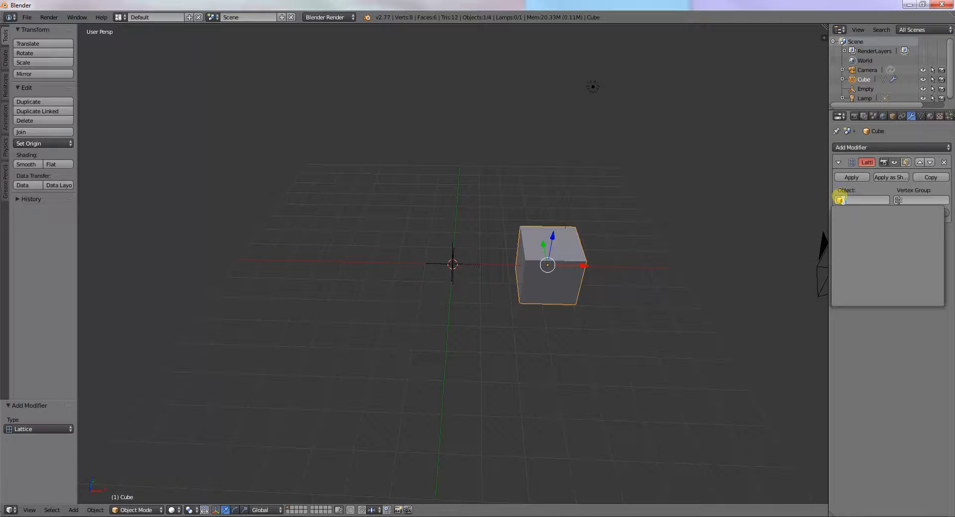
right_click(460, 266)
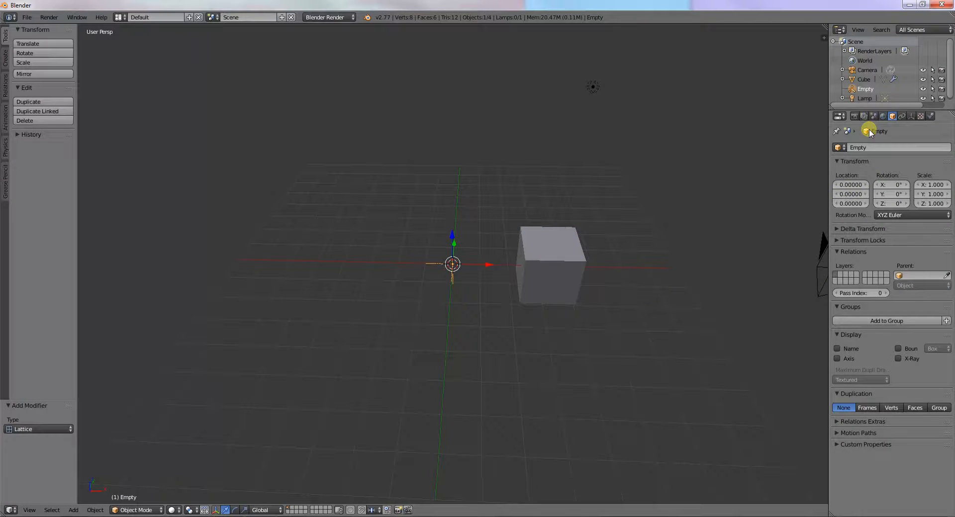
right_click(554, 249)
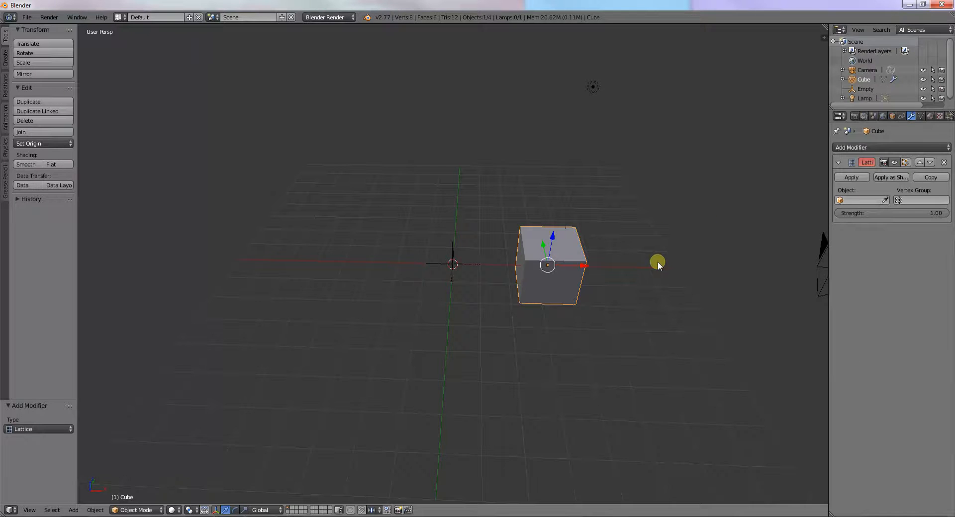
Check the vertex group choices of the cube's Lattice modifier, and look closely at the empty.
click(898, 200)
click(892, 205)
right_click(466, 264)
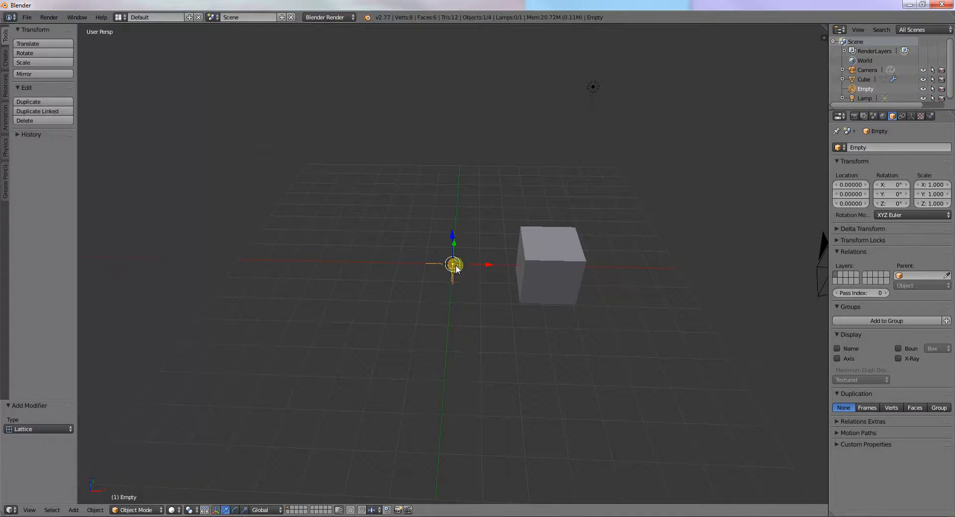
scroll(462, 276, up, 5)
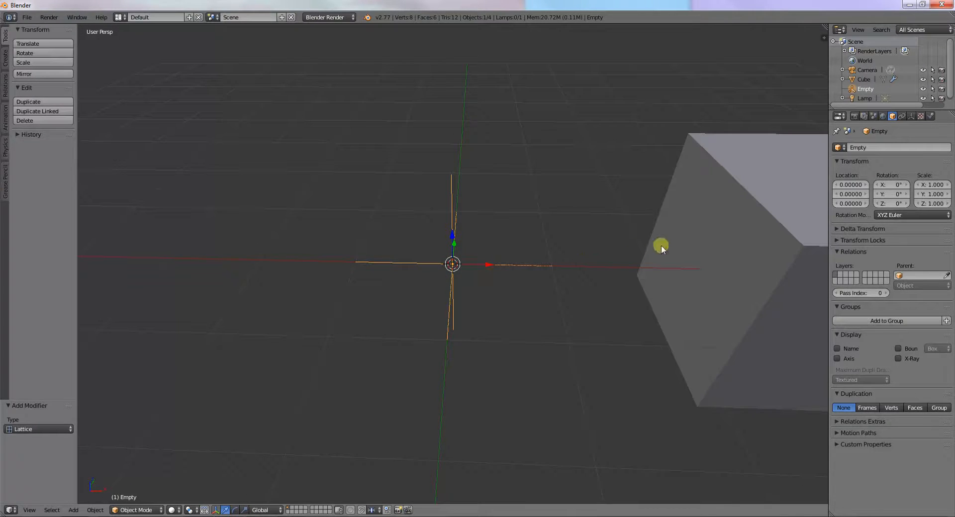
Assign the four vertices of the cube's face nearest the empty to a new vertex group.
right_click(661, 246)
key(Tab)
scroll(706, 243, down, 3)
right_click(590, 256)
shift+right_click(577, 214)
shift+right_click(557, 269)
shift+right_click(570, 330)
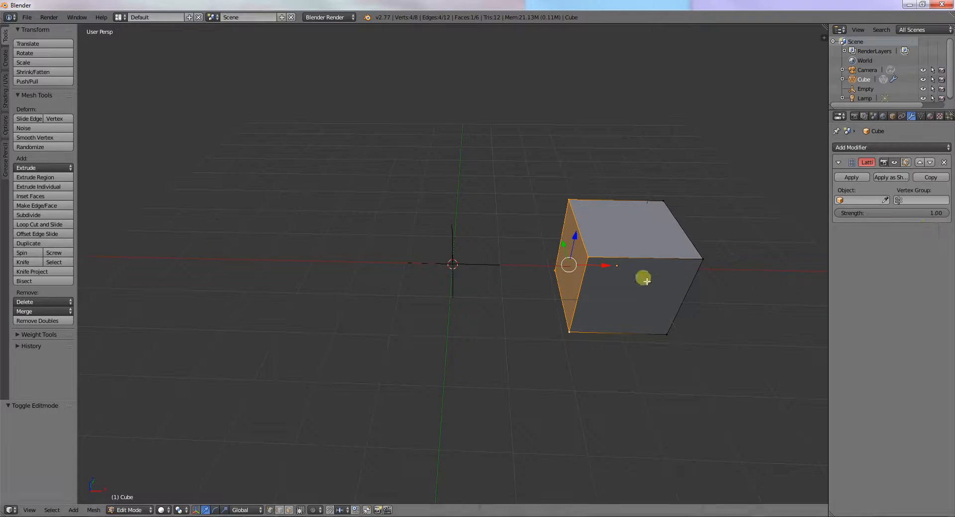
key(space)
text(assi)
click(703, 301)
Set the Lattice modifier's vertex group to Group in Object Mode and check its object choices.
key(Tab)
click(895, 200)
click(898, 215)
click(846, 201)
key(Escape)
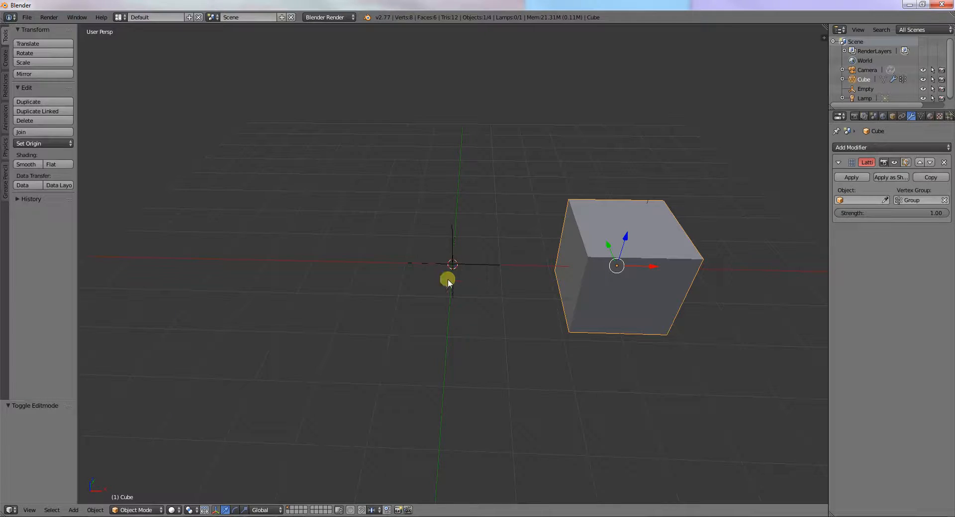
Compare the empty with the cube and delete the empty from the scene.
right_click(453, 264)
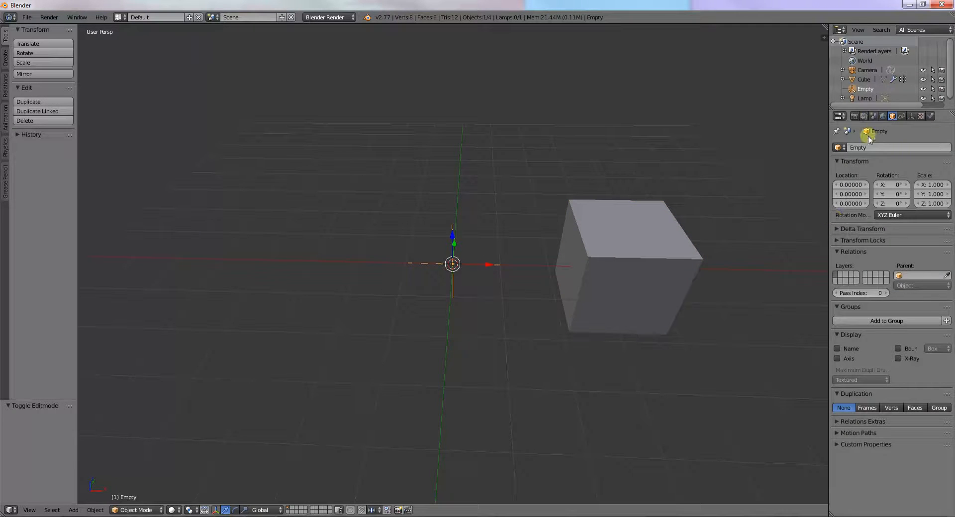
right_click(660, 265)
right_click(470, 259)
key(x)
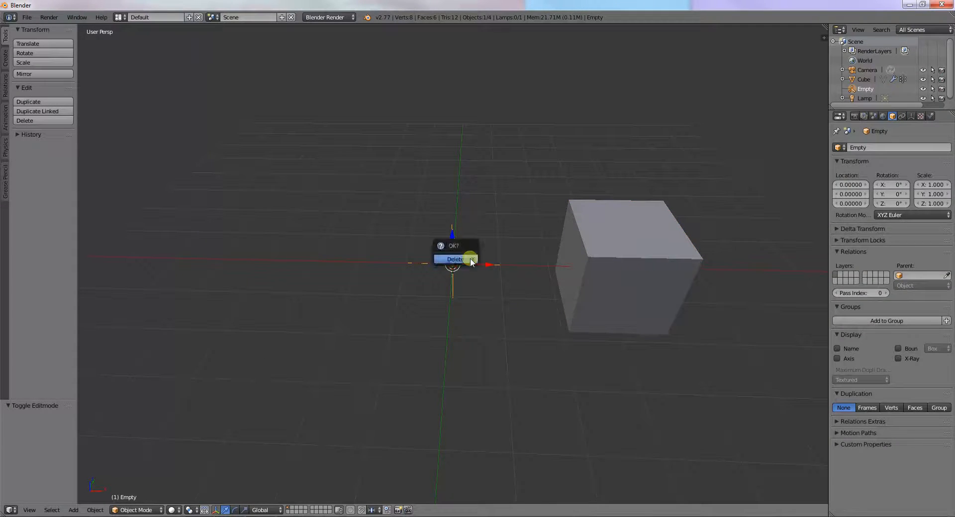
click(470, 258)
Add a mesh circle at the origin and check the object choices of the cube's Lattice modifier.
key(shift+a)
mouse_move(470, 259)
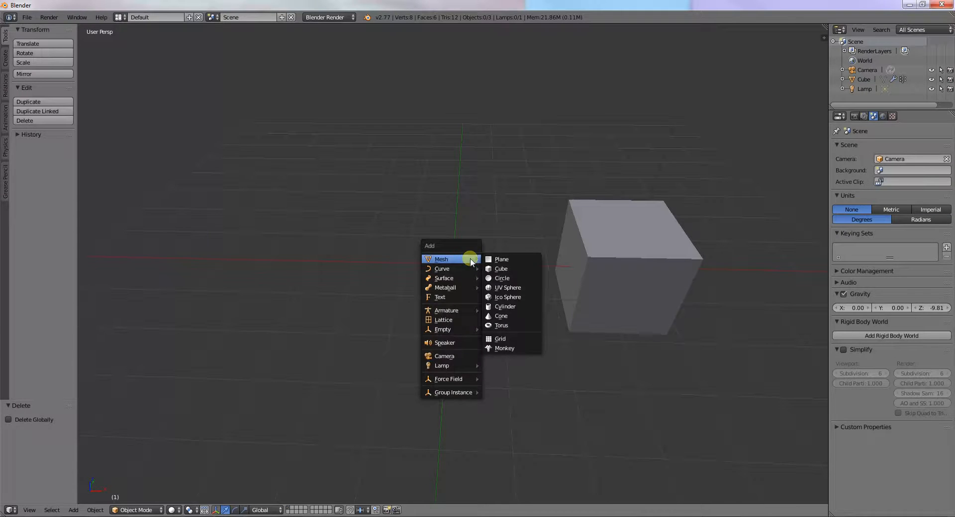
click(499, 278)
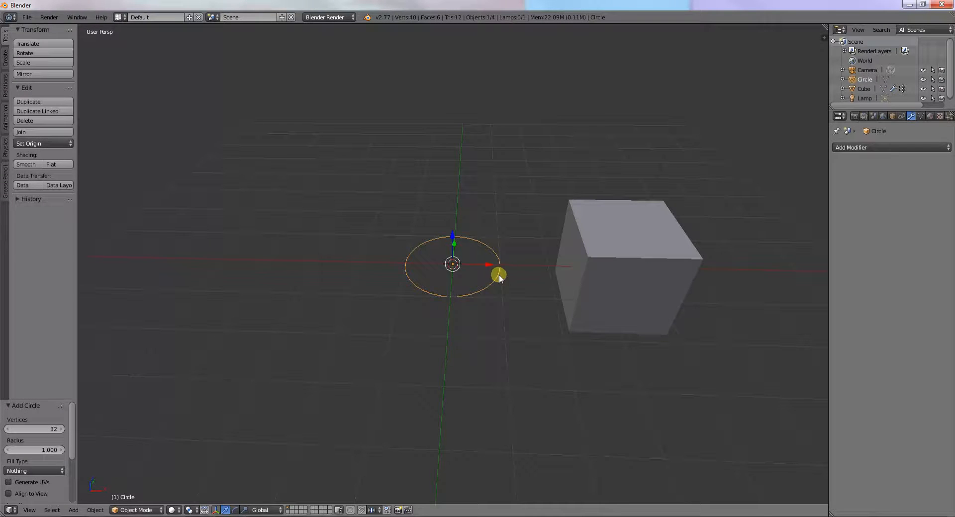
right_click(691, 243)
click(843, 200)
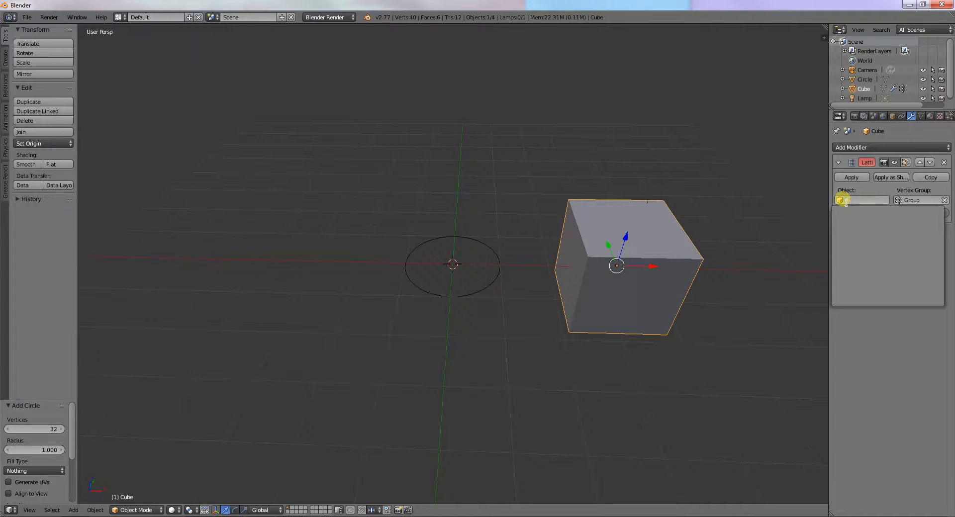
Add a Lattice modifier to the circle and check its object and vertex group choices.
right_click(501, 252)
click(846, 147)
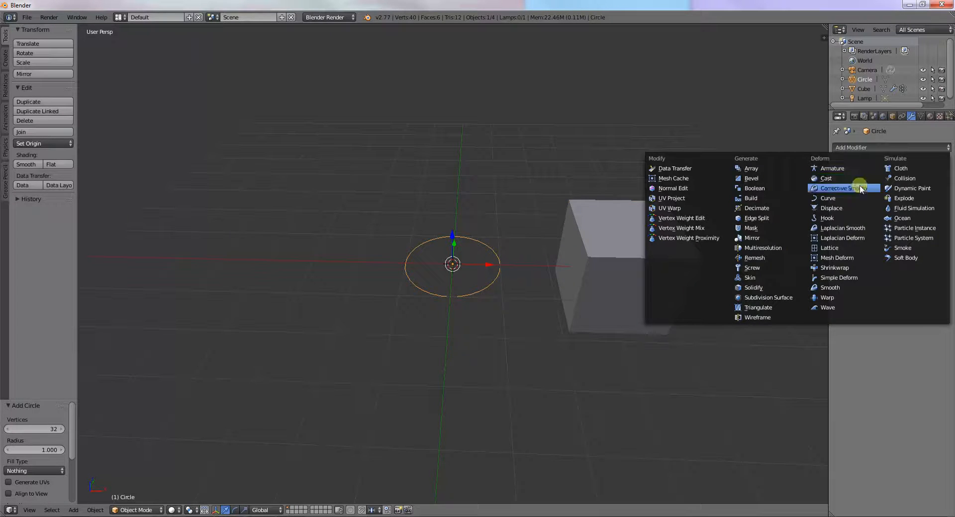
click(868, 247)
click(839, 200)
click(898, 200)
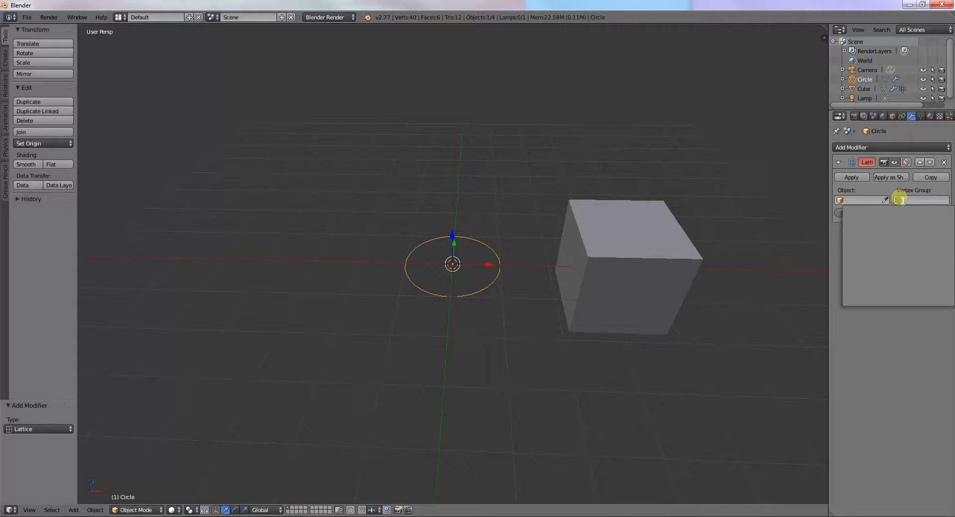
Set the strength of the cube's Lattice modifier to 0.72.
right_click(593, 270)
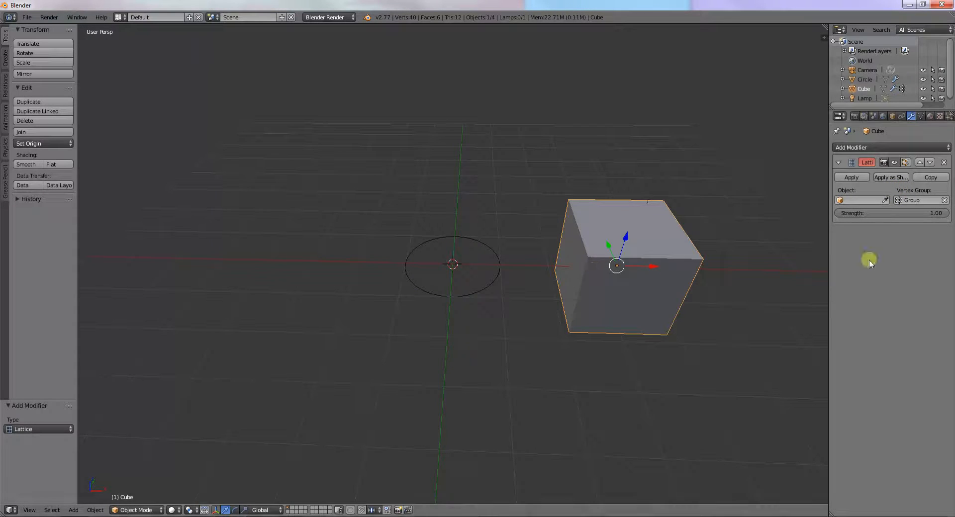
drag(914, 218, 941, 214)
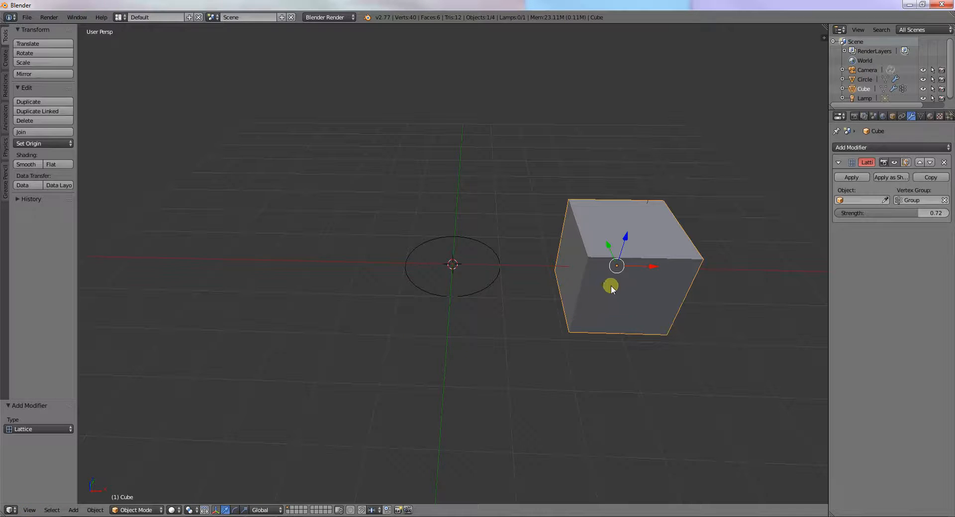
Move the cube about -3.589 units along X over the circle and scale it up by about 1.77.
key(g)
key(x)
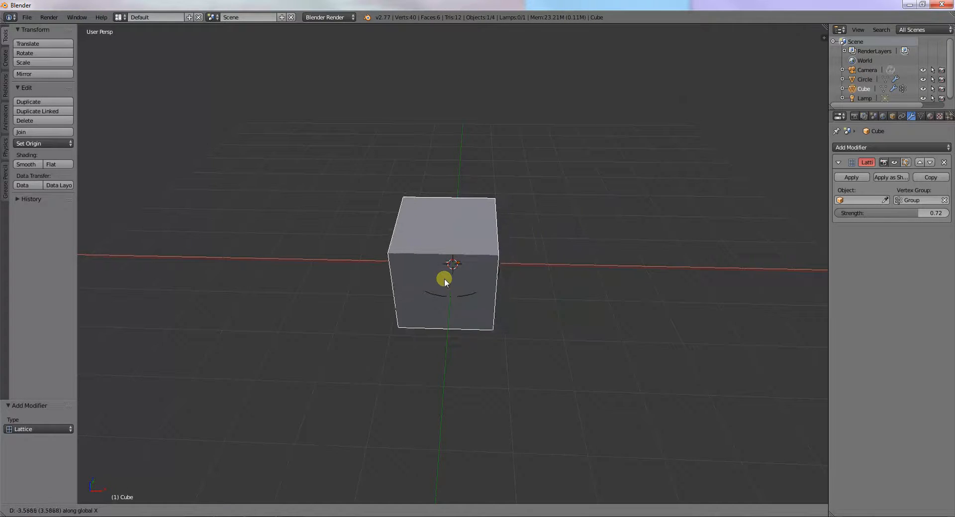
click(444, 279)
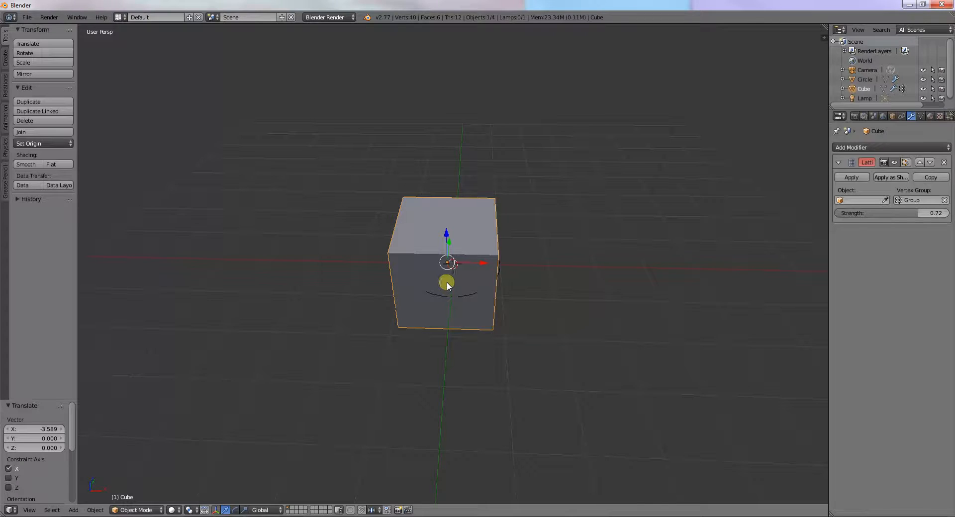
key(s)
click(480, 272)
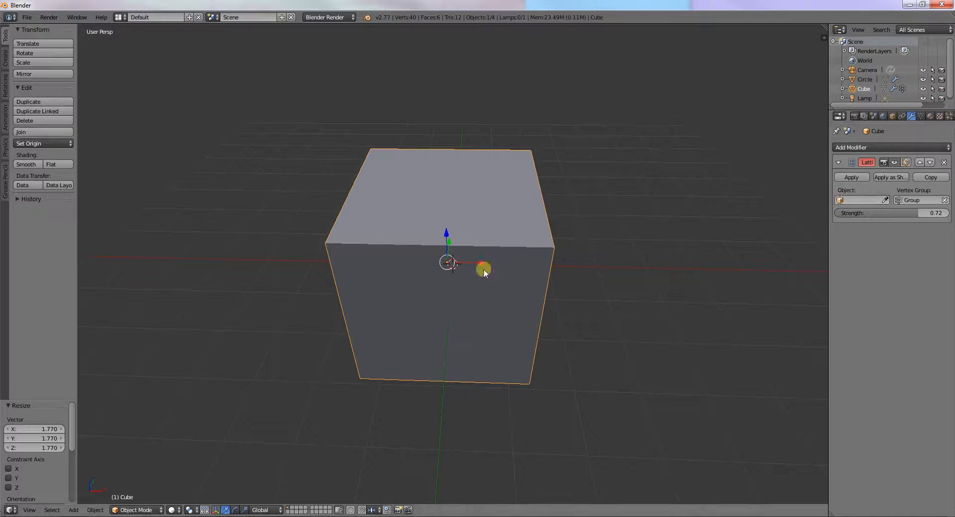
Show the scene in wireframe and check the object choices of the circle's Lattice modifier.
key(z)
right_click(457, 291)
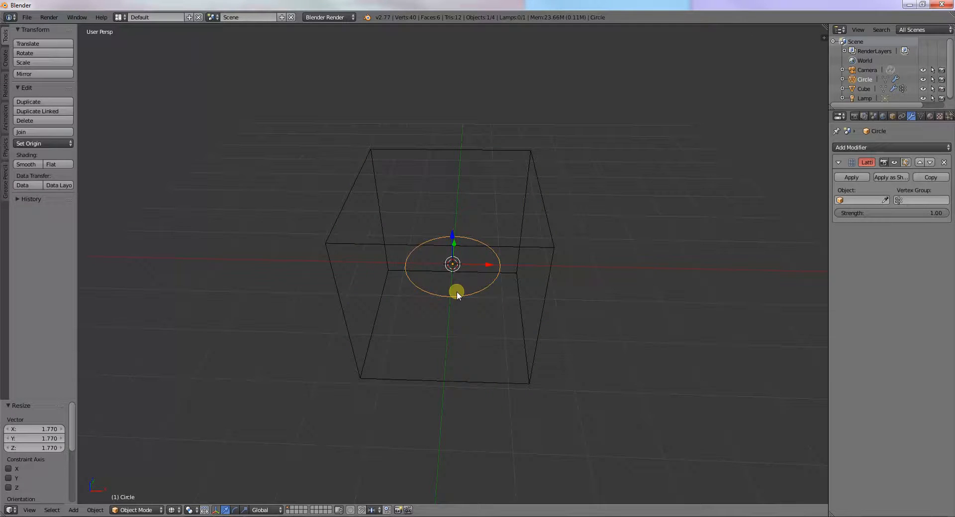
click(841, 200)
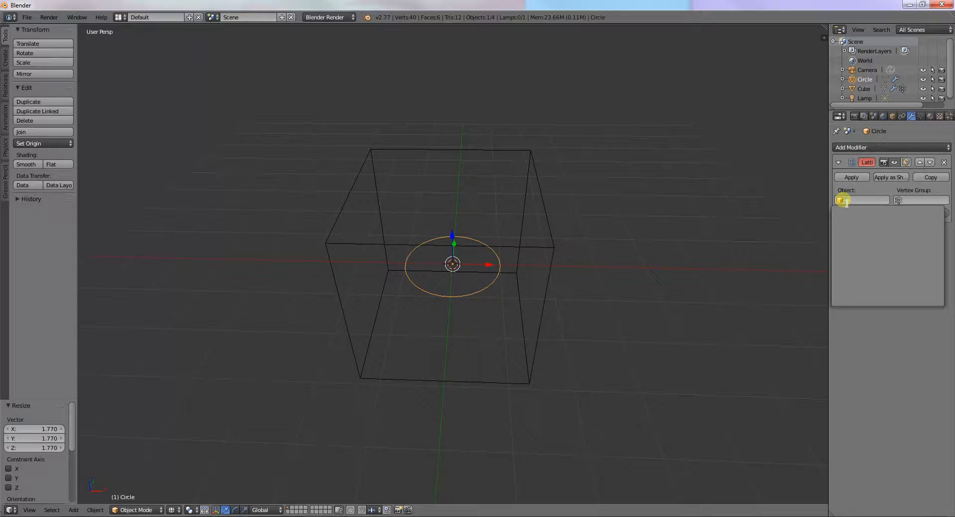
right_click(524, 244)
right_click(448, 287)
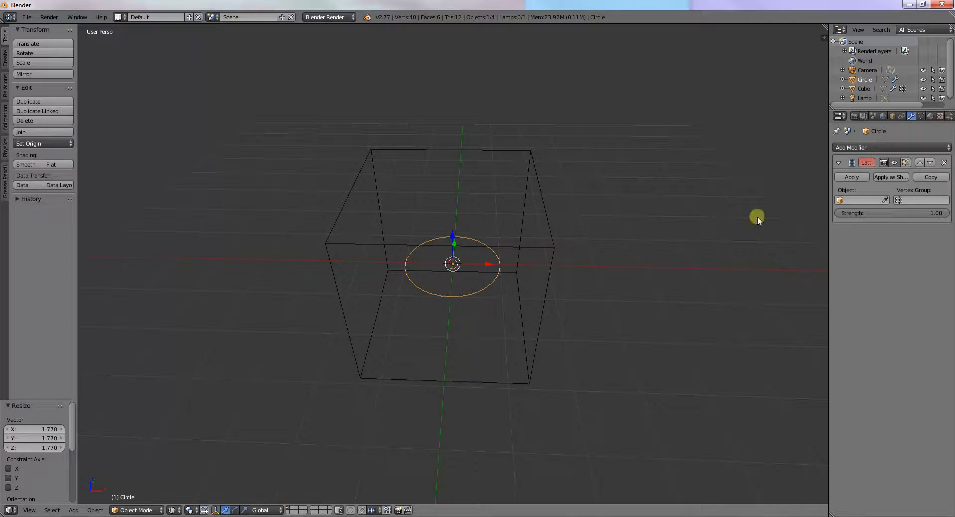
Remove the circle's Lattice modifier and check the object choices of the cube's Lattice modifier.
click(944, 162)
right_click(539, 251)
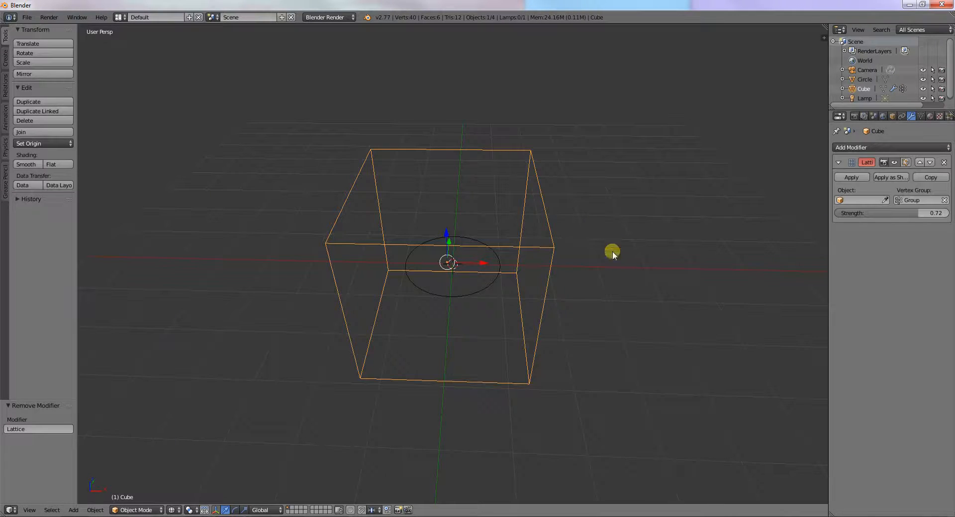
click(841, 201)
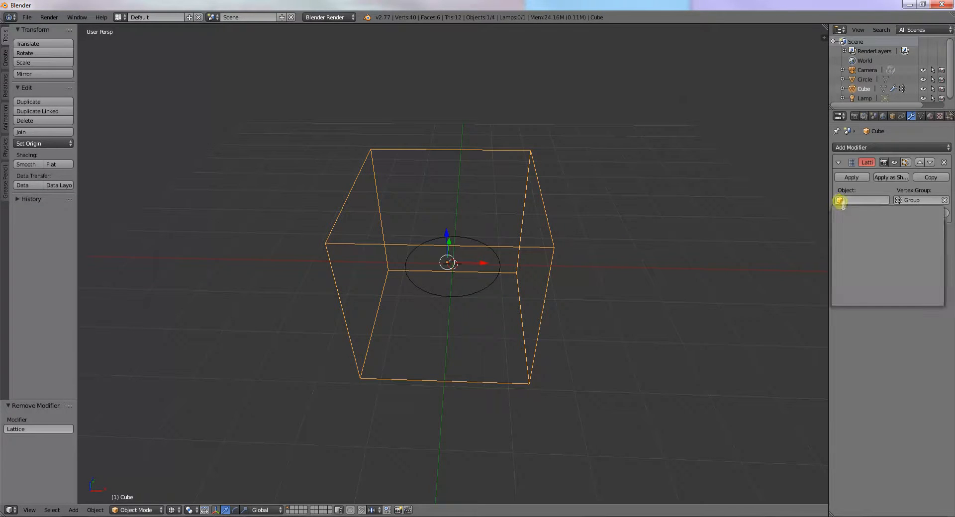
Parent the cube to the circle with the Vertex option and recheck the object choices of the cube's Lattice modifier.
shift+right_click(459, 291)
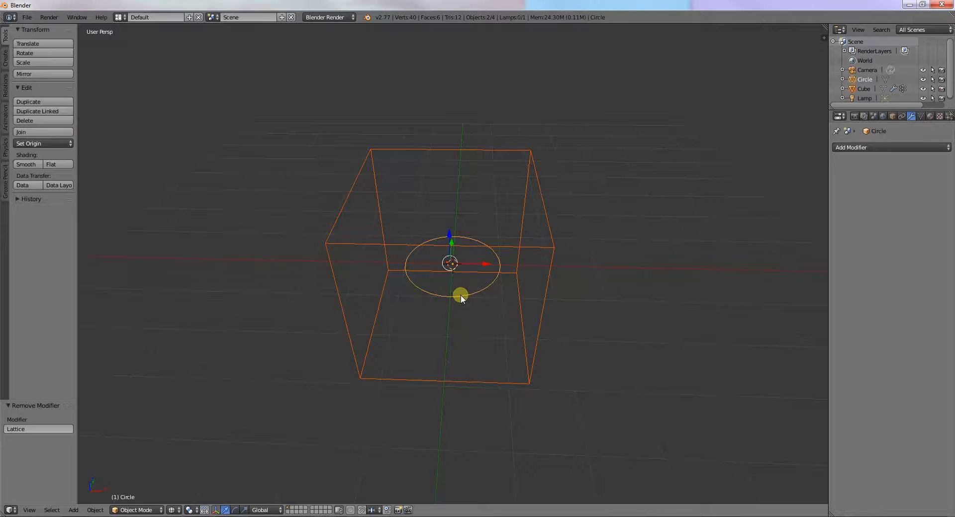
key(ctrl+p)
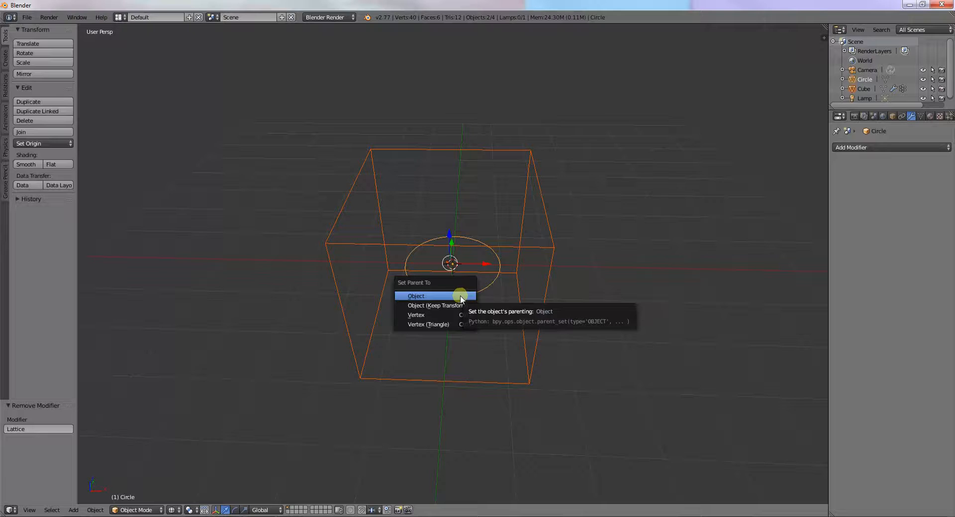
click(456, 317)
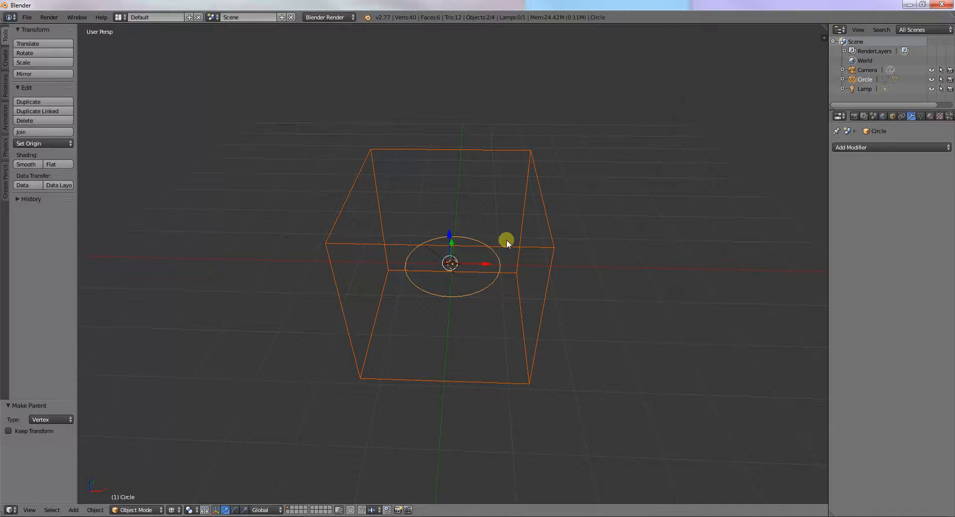
key(Tab)
key(Tab)
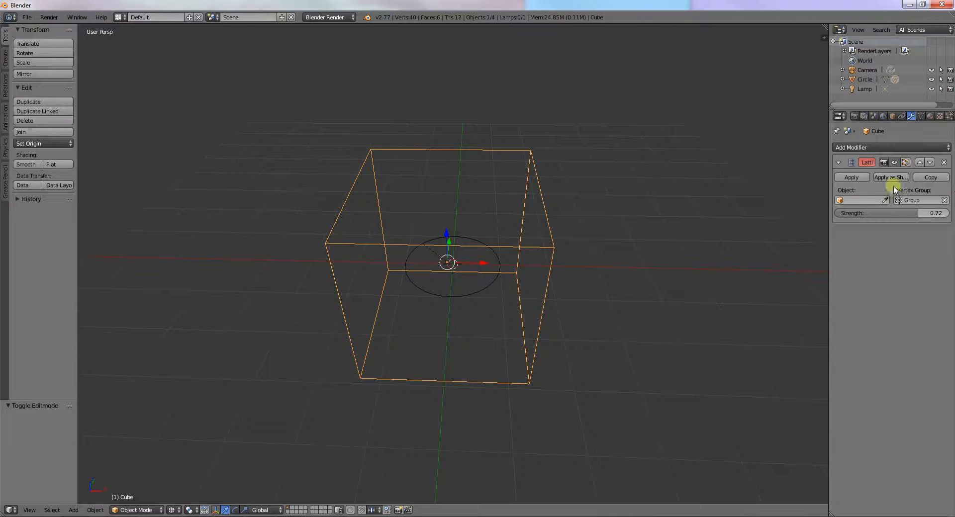
click(848, 199)
Reload the start-up file and remove the existing Lattice modifier from its cube.
key(ctrl+n)
click(565, 231)
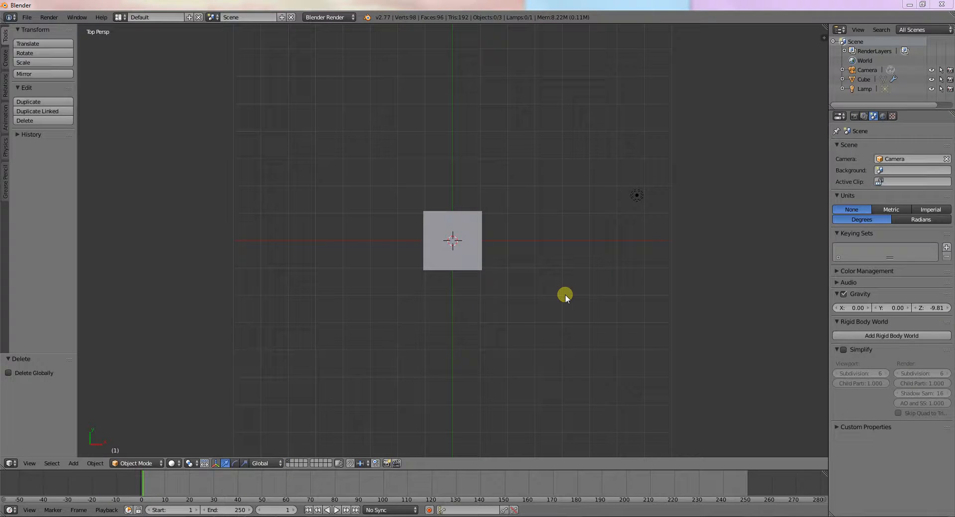
scroll(497, 271, up, 5)
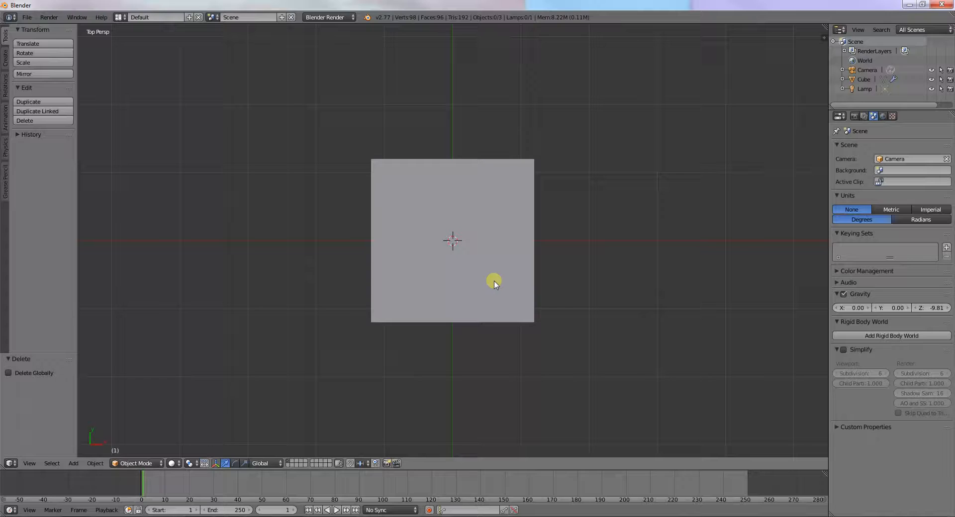
scroll(571, 283, down, 1)
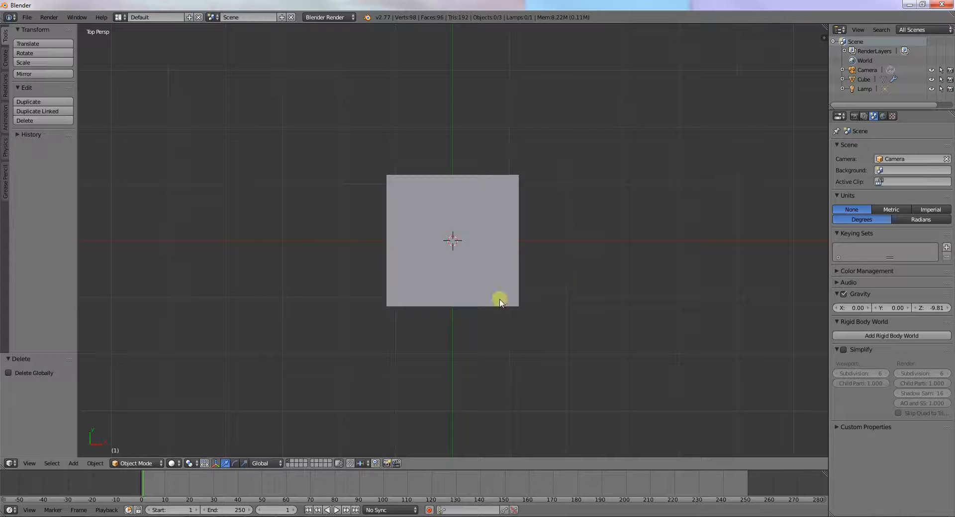
right_click(498, 257)
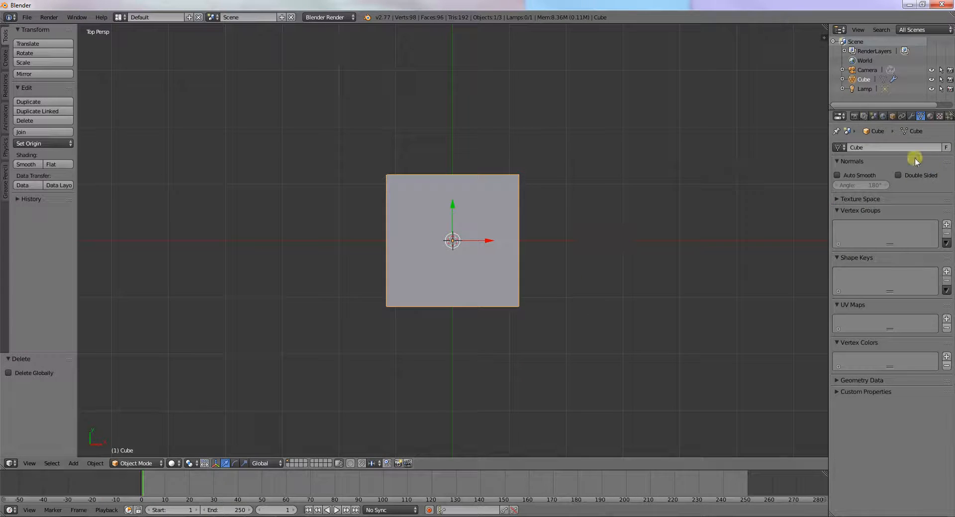
click(912, 117)
click(946, 157)
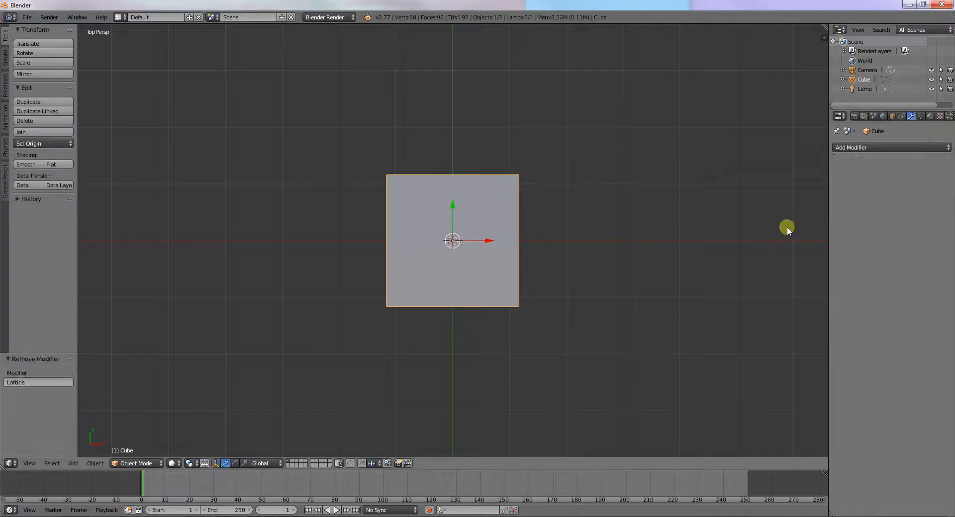
Add a fresh Lattice modifier to the cube and widen the properties area.
click(914, 147)
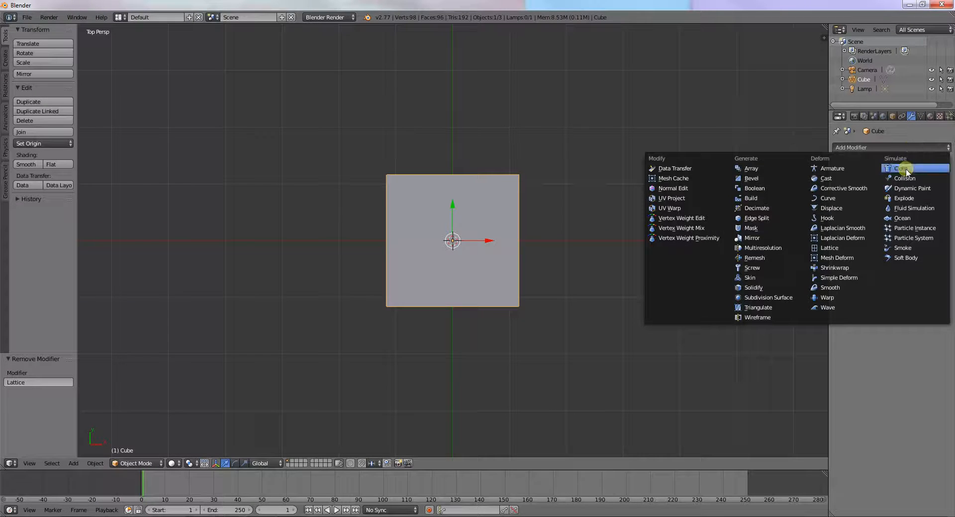
click(859, 251)
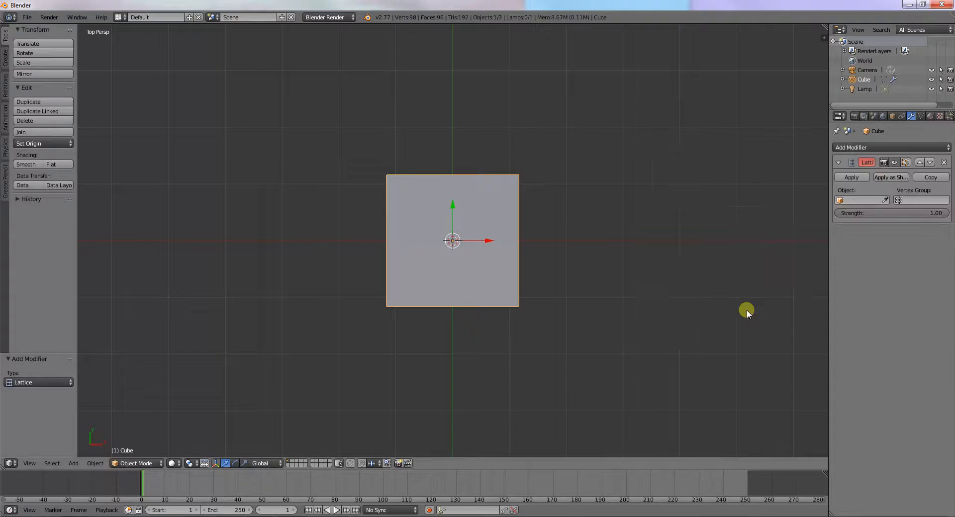
drag(829, 137, 800, 139)
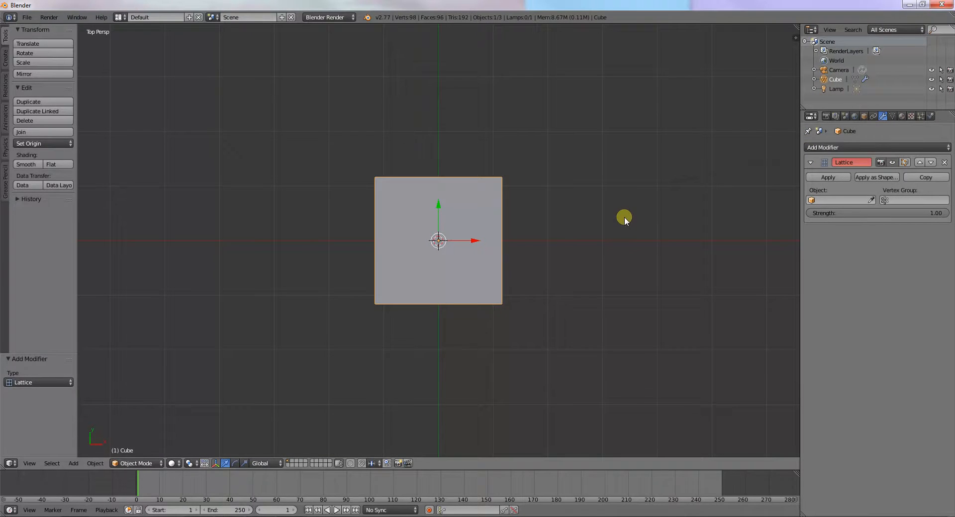
Look at the cube's mesh in Edit Mode and remove its Lattice modifier.
key(Tab)
key(Tab)
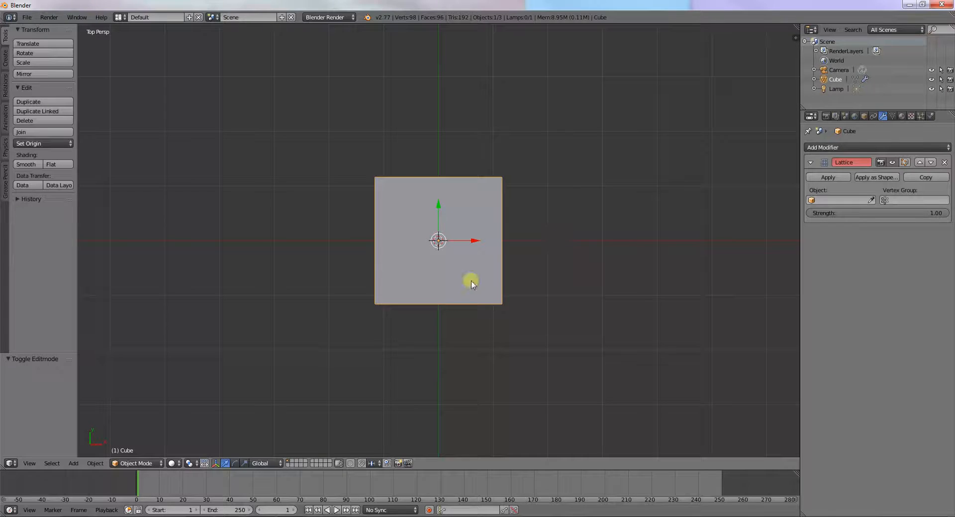
click(944, 162)
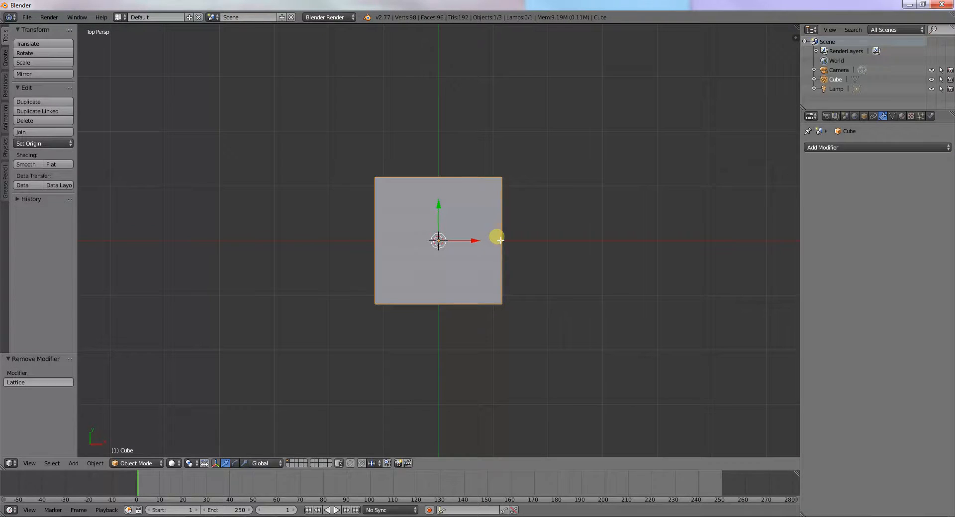
Undo the existing subdivisions of the cube's mesh in Edit Mode and return to Object Mode.
key(Tab)
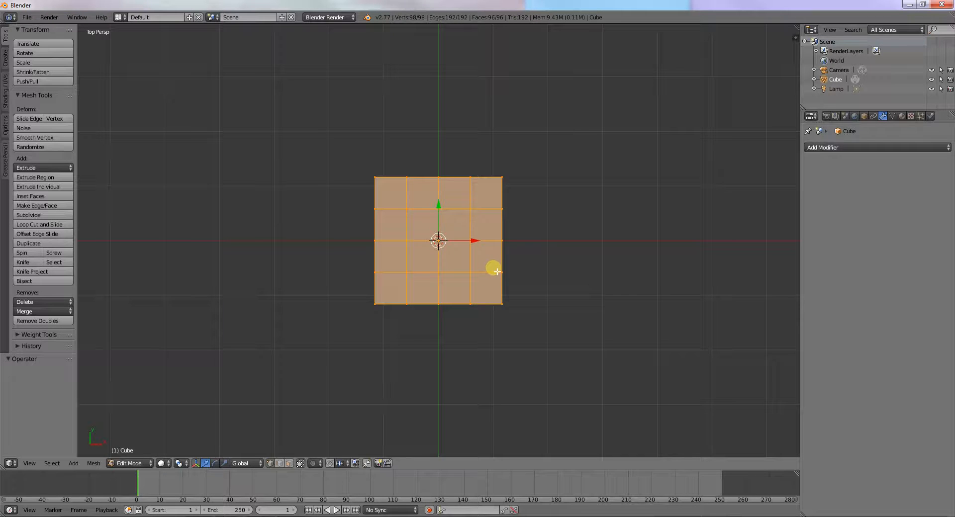
key(a)
key(a)
key(ctrl+z)
key(ctrl+z)
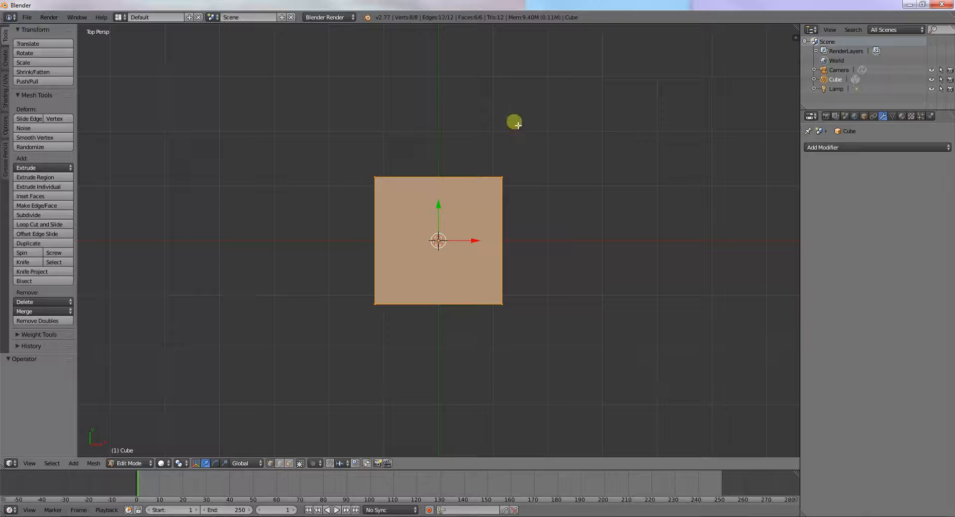
key(Tab)
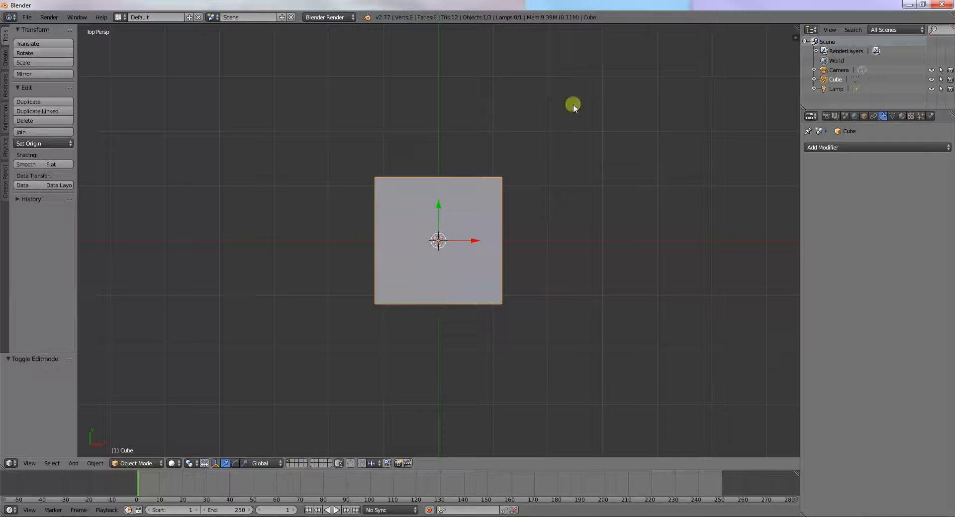
Subdivide the cube's whole mesh three times in Edit Mode, one cut each, and return to Object Mode.
key(Tab)
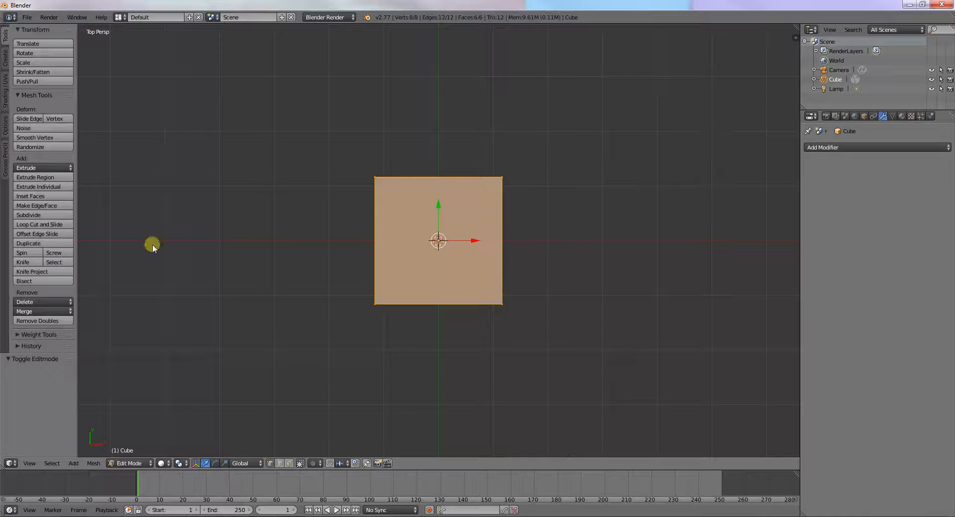
click(43, 217)
click(43, 218)
click(43, 217)
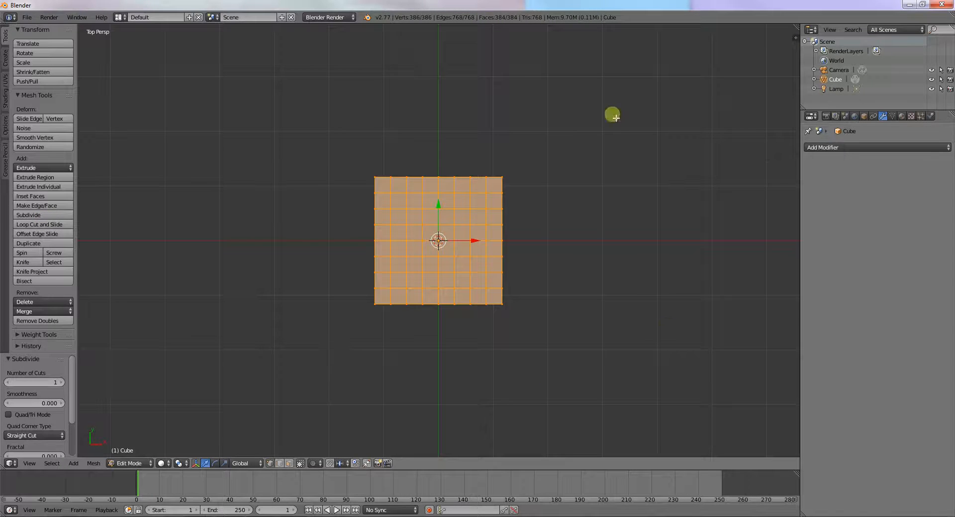
key(Tab)
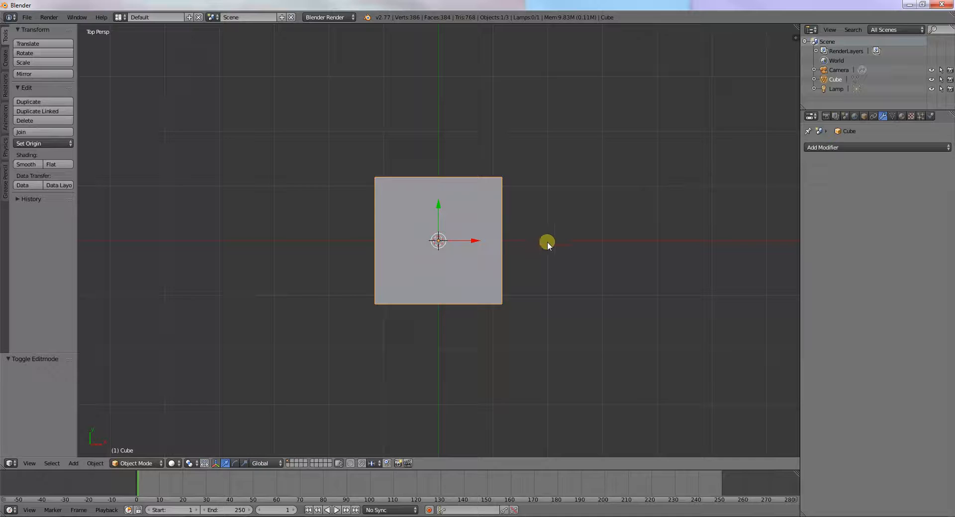
Add a lattice object at the cube's centre and scale it by about 2.156 so it encloses the cube.
key(shift+a)
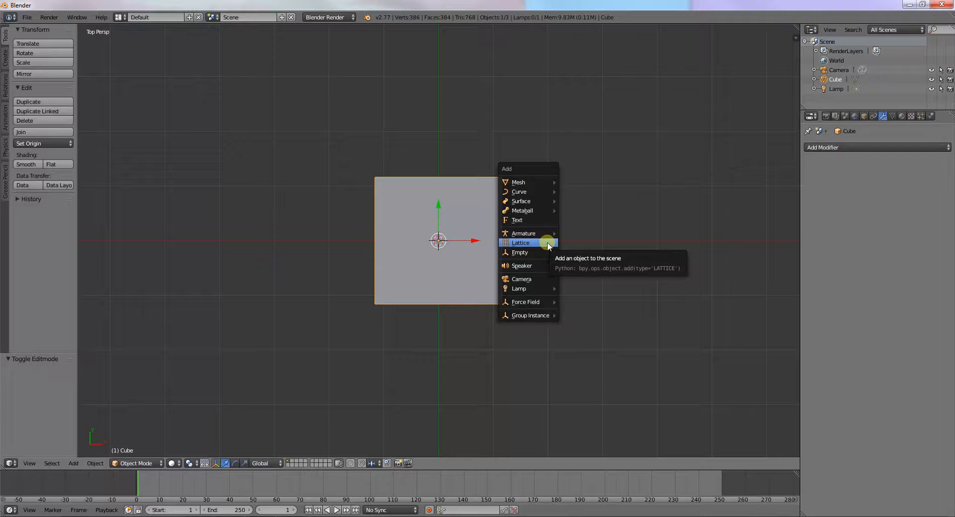
click(548, 244)
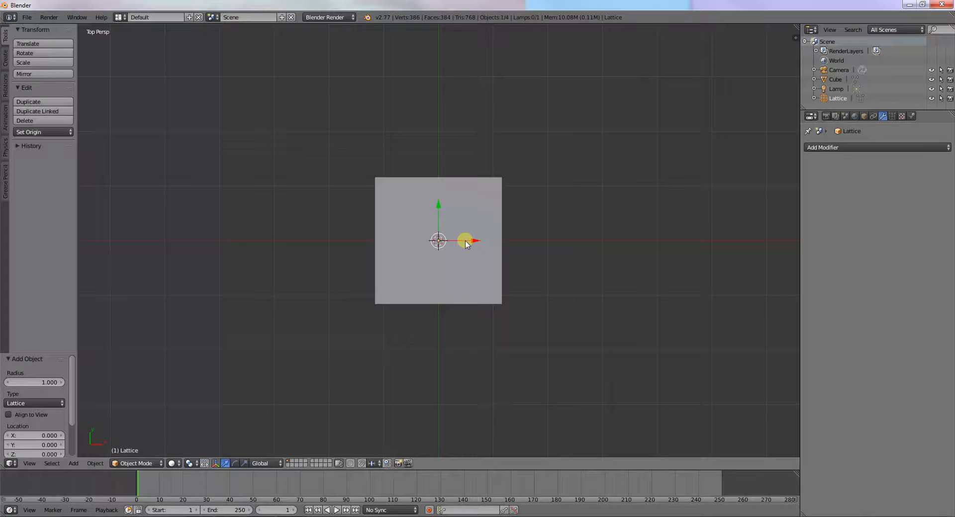
key(s)
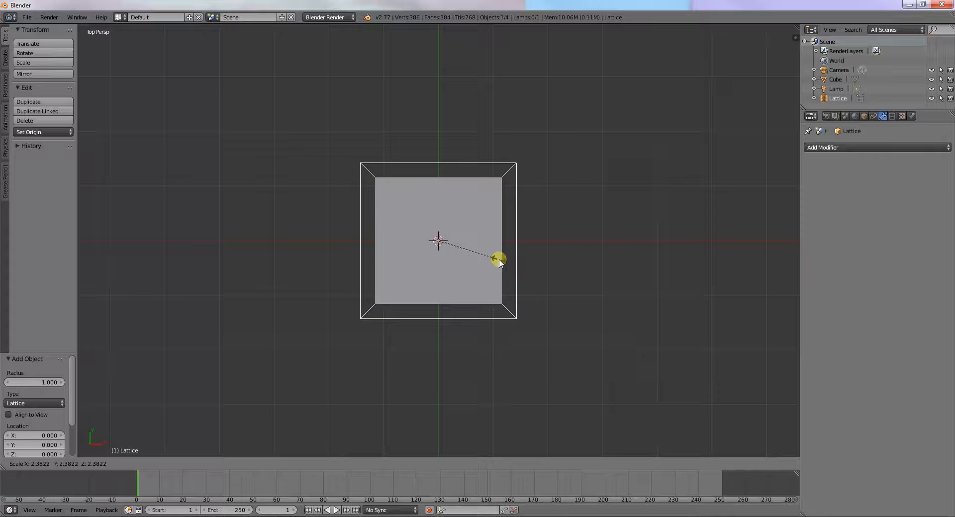
click(493, 256)
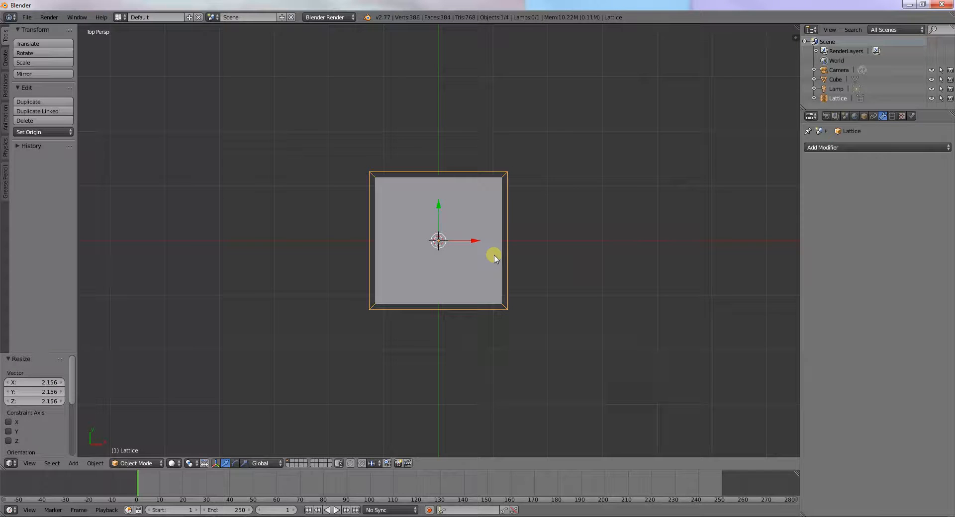
Show the scene as wireframe and enlarge the lattice by a further factor of about 1.115.
key(z)
mouse_move(518, 260)
middle_down()
mouse_move(518, 235)
mouse_move(480, 200)
middle_up()
middle_drag(454, 160, 488, 247)
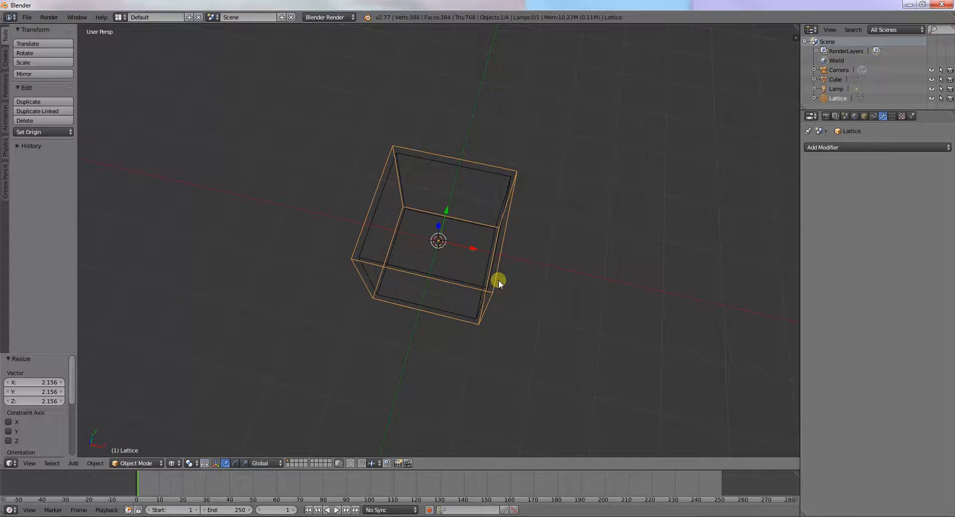
key(s)
click(508, 292)
middle_drag(508, 293, 513, 272)
Set the lattice's resolution to 5 in U and 4 in V.
click(893, 116)
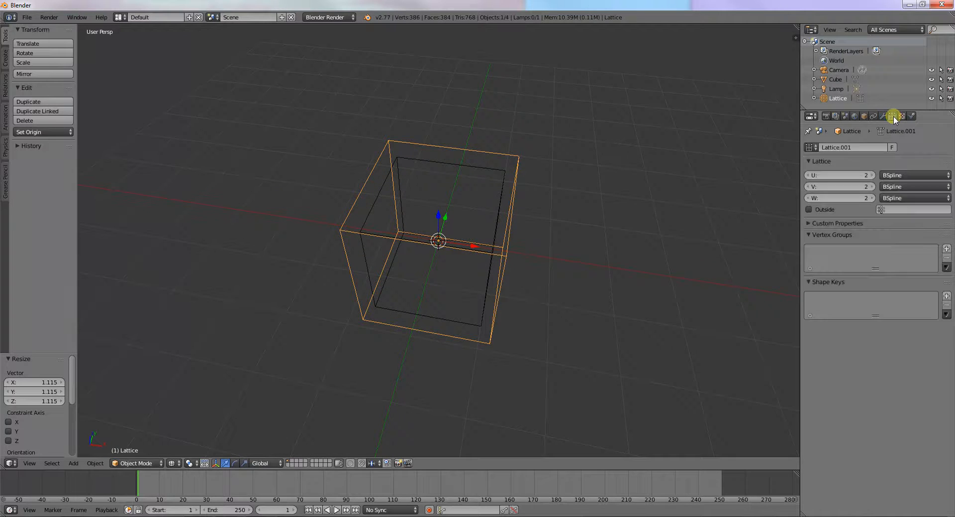
click(871, 175)
click(871, 175)
click(871, 175)
click(871, 188)
click(871, 188)
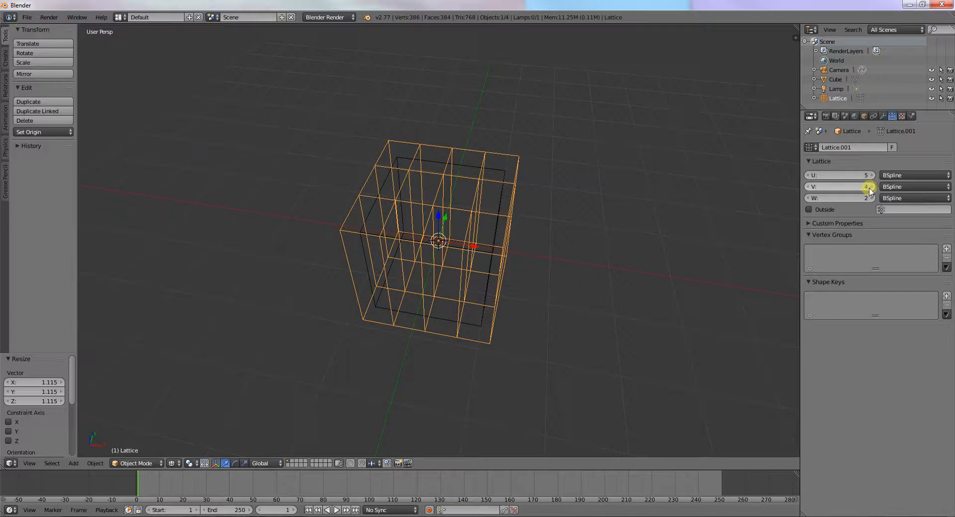
Examine the cube's subdivided mesh in Edit Mode and compare it with the lattice's resolution settings.
click(882, 117)
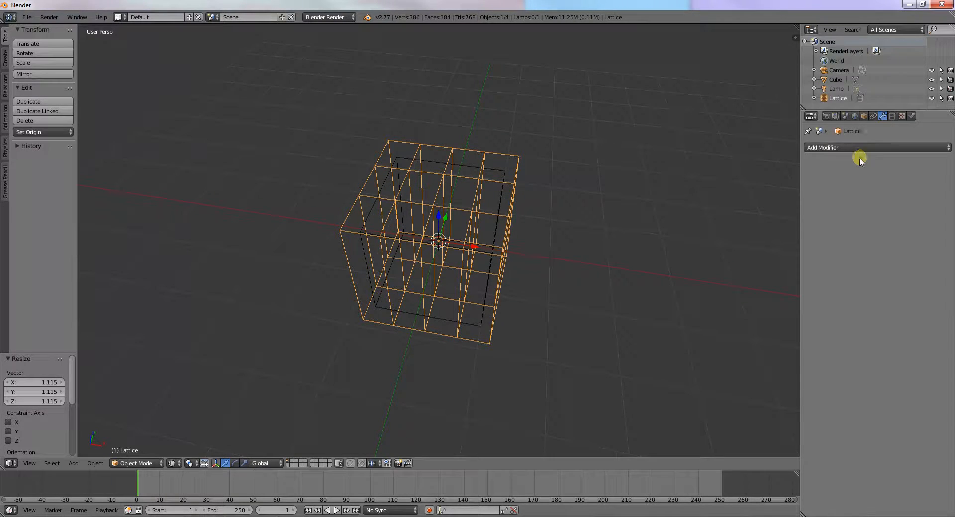
right_click(503, 200)
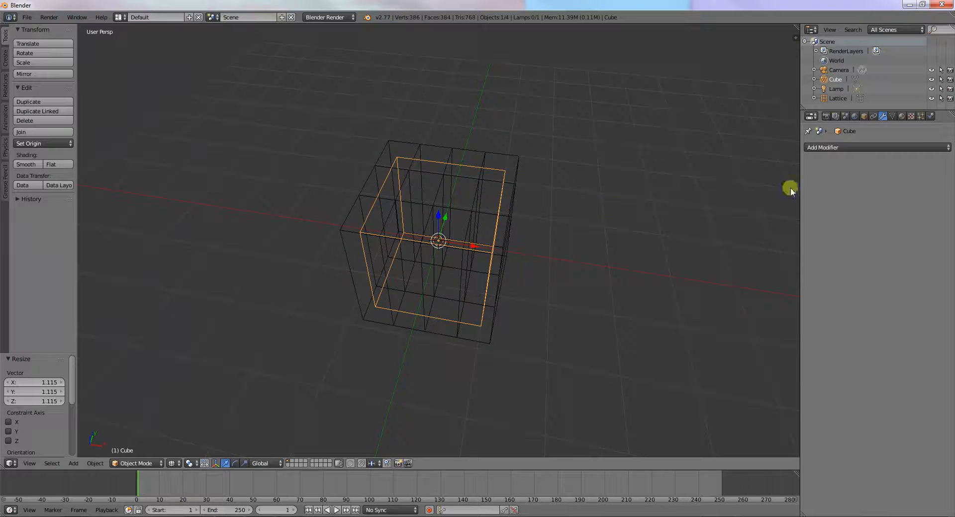
click(841, 146)
middle_drag(568, 215, 574, 205)
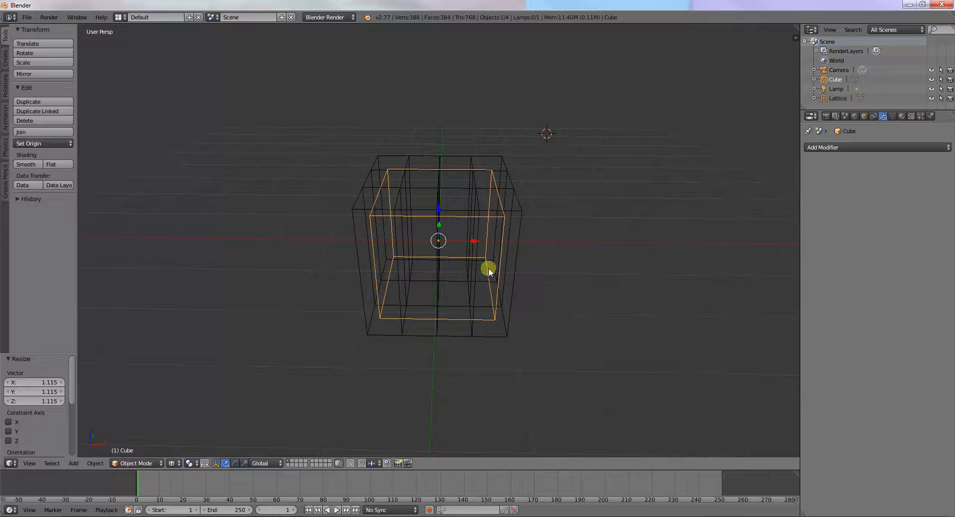
key(Tab)
key(Tab)
middle_drag(503, 245, 565, 228)
key(Tab)
key(Tab)
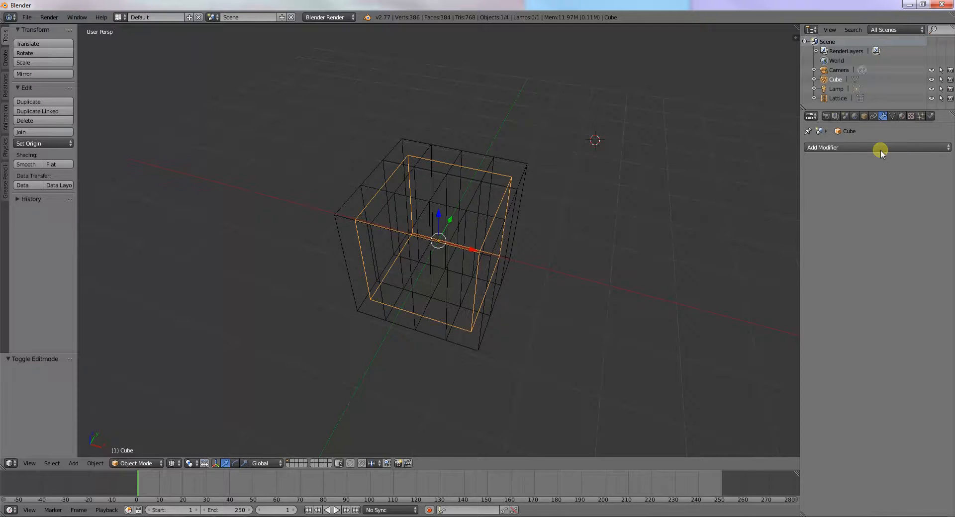
right_click(524, 172)
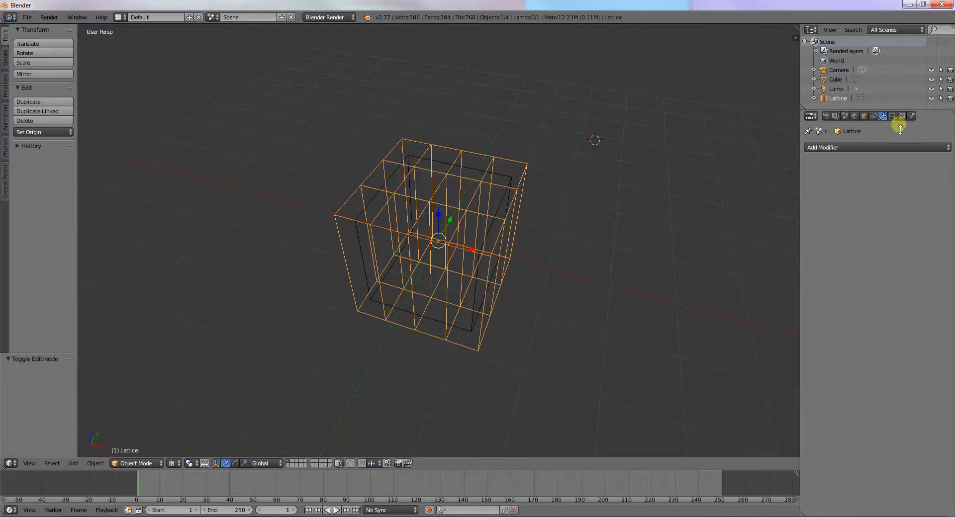
click(892, 116)
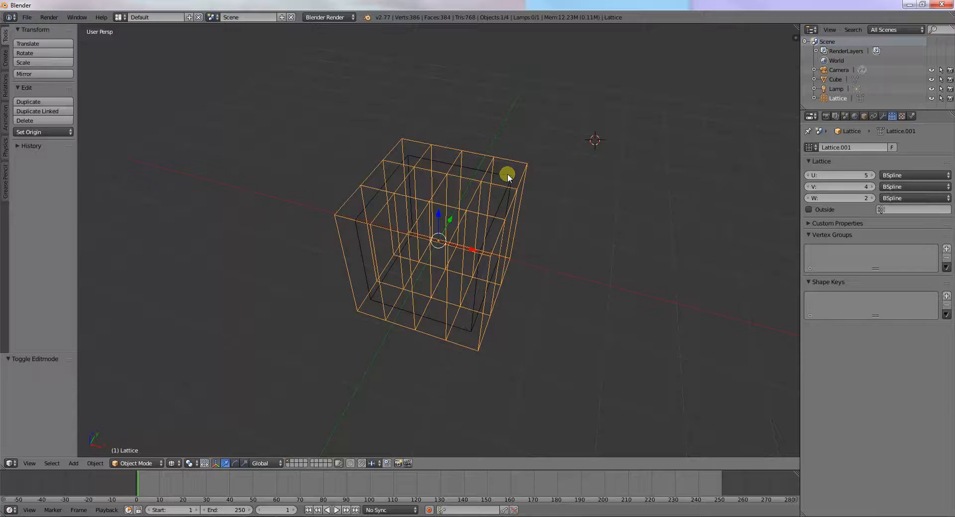
Add a Lattice modifier to the cube and choose the Lattice object as its target.
right_click(508, 174)
click(883, 116)
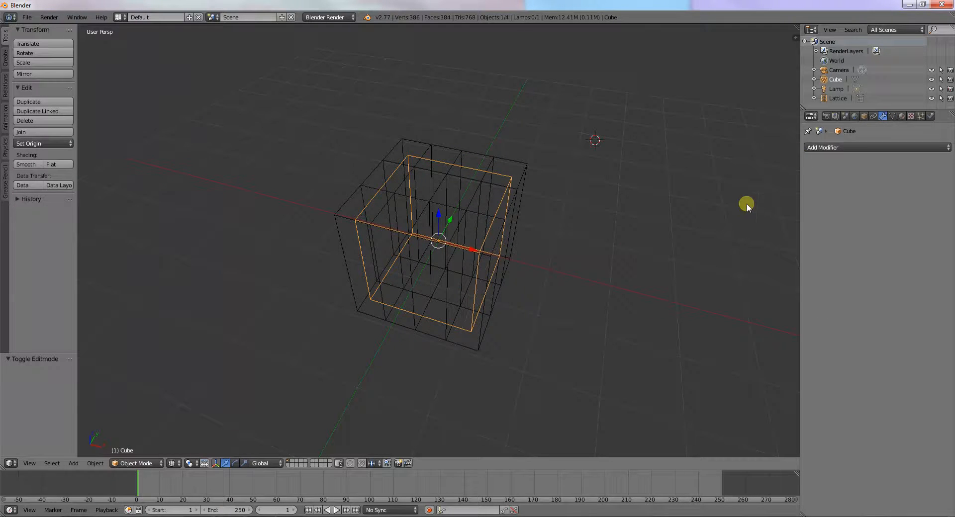
click(821, 147)
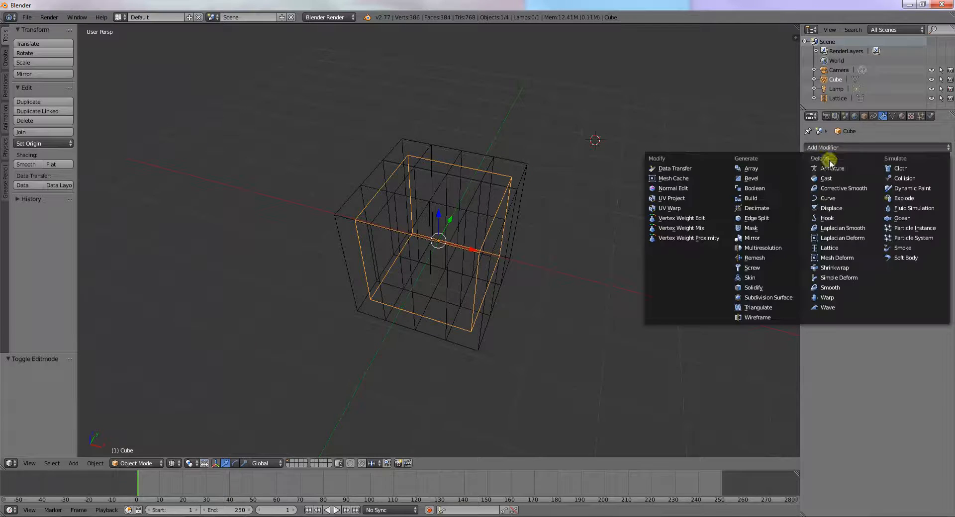
click(841, 248)
click(813, 200)
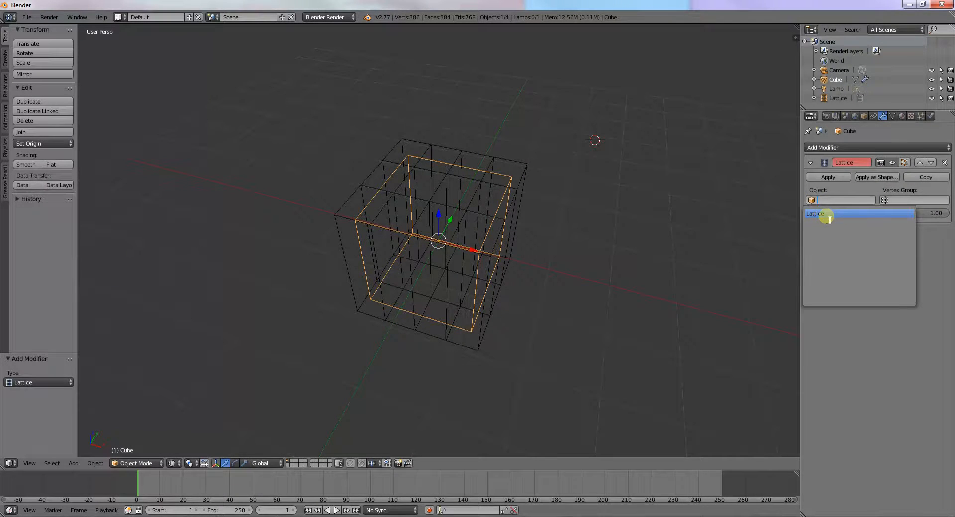
click(825, 213)
Apply the cube's Lattice modifier and check the resulting mesh in Edit Mode.
middle_drag(405, 219, 518, 177)
scroll(507, 221, up, 3)
scroll(518, 229, down, 3)
right_click(520, 189)
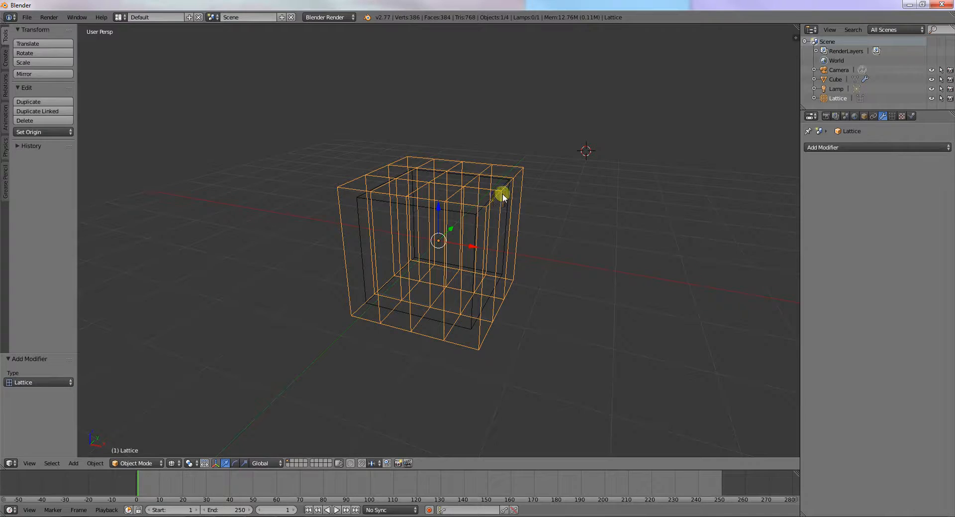
right_click(502, 193)
click(816, 180)
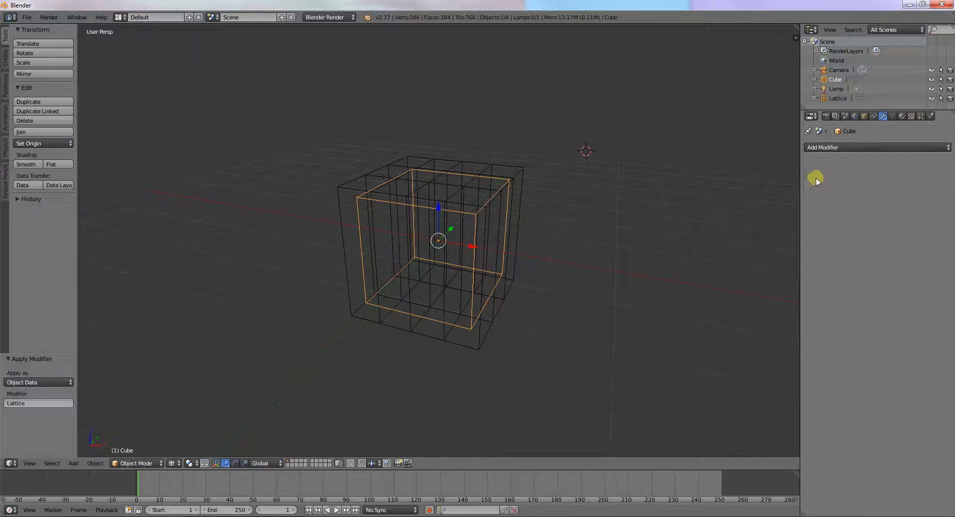
key(Tab)
key(Tab)
Try scaling the lattice and the cube separately.
right_click(525, 170)
middle_drag(525, 170, 531, 205)
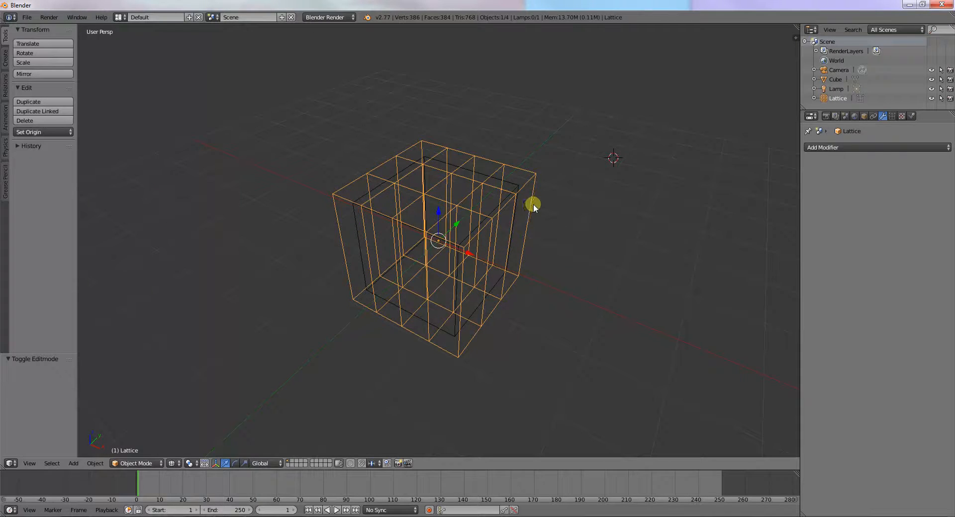
key(s)
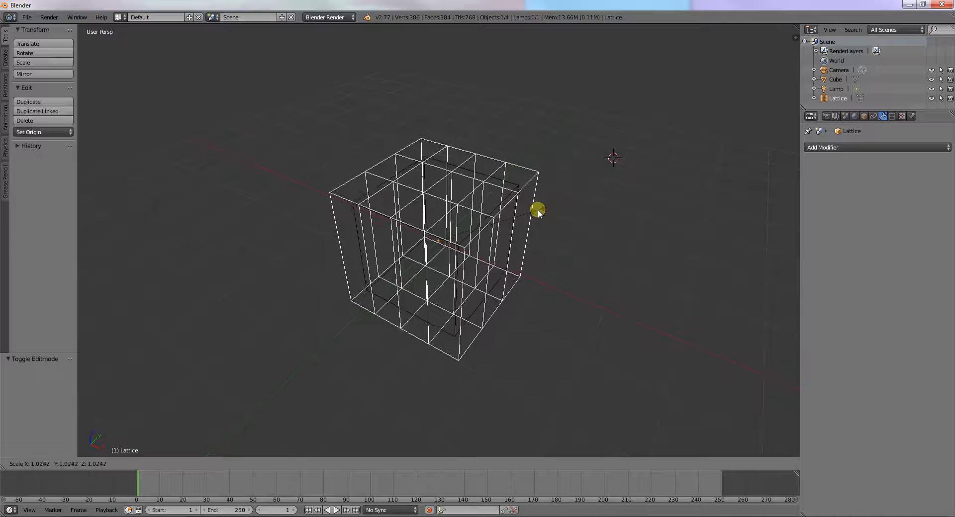
click(536, 210)
right_click(517, 187)
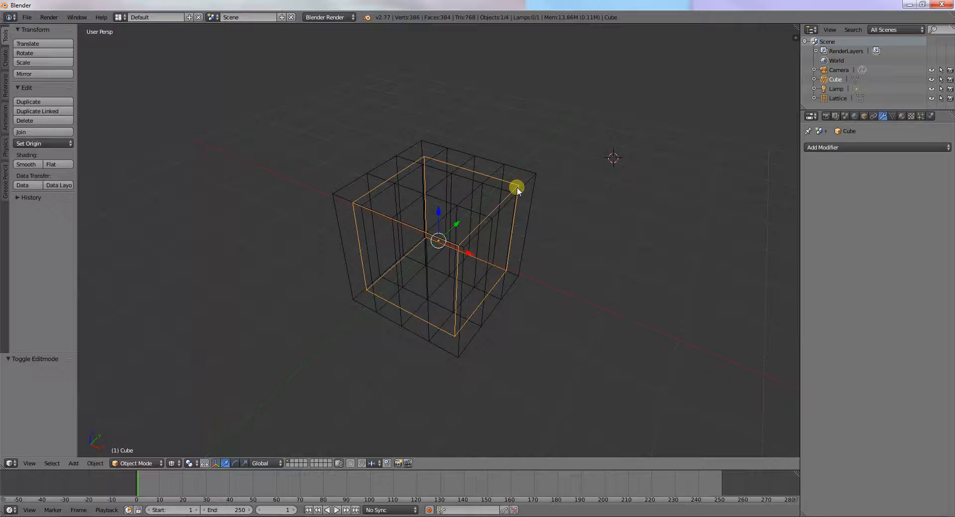
key(s)
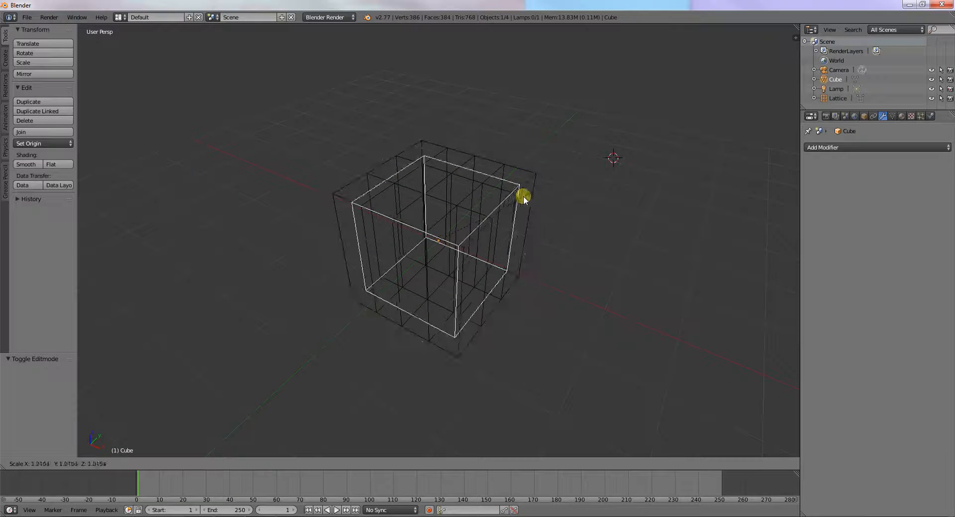
right_click(502, 209)
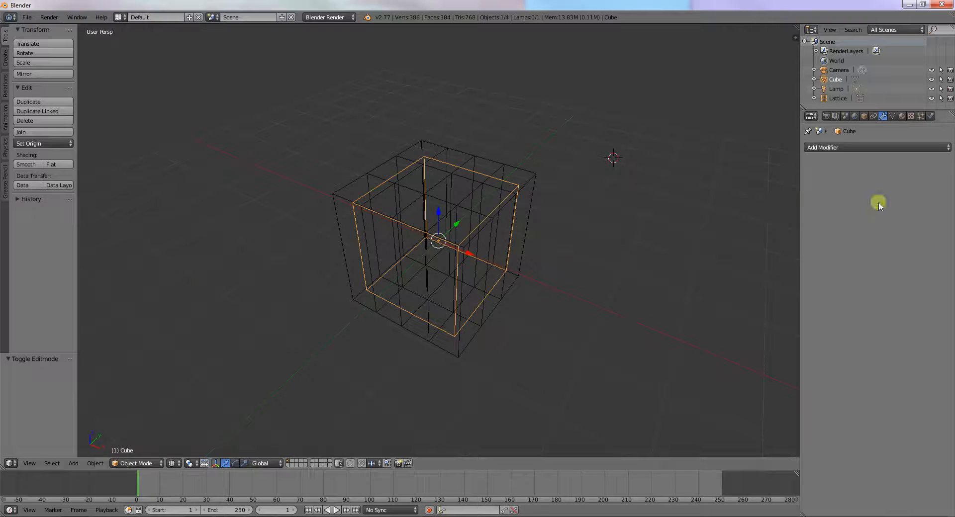
key(ctrl+z)
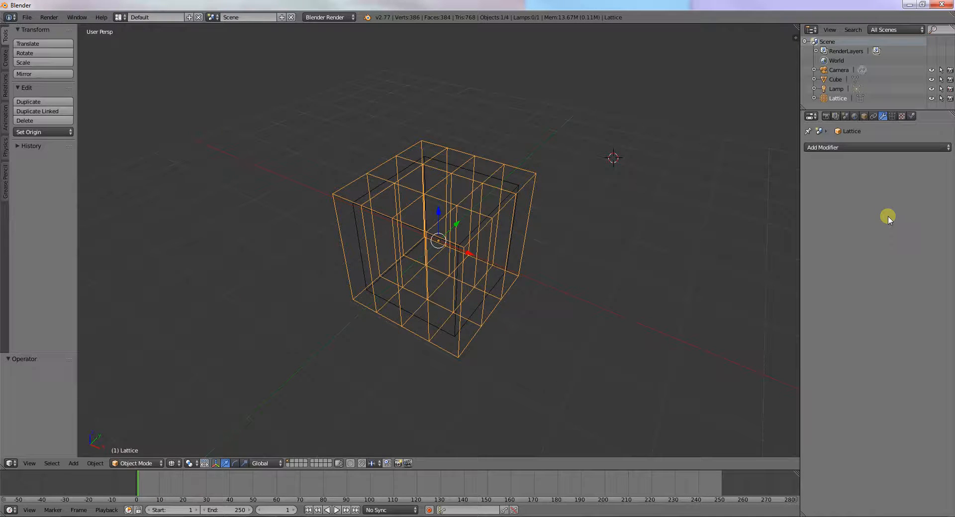
click(851, 147)
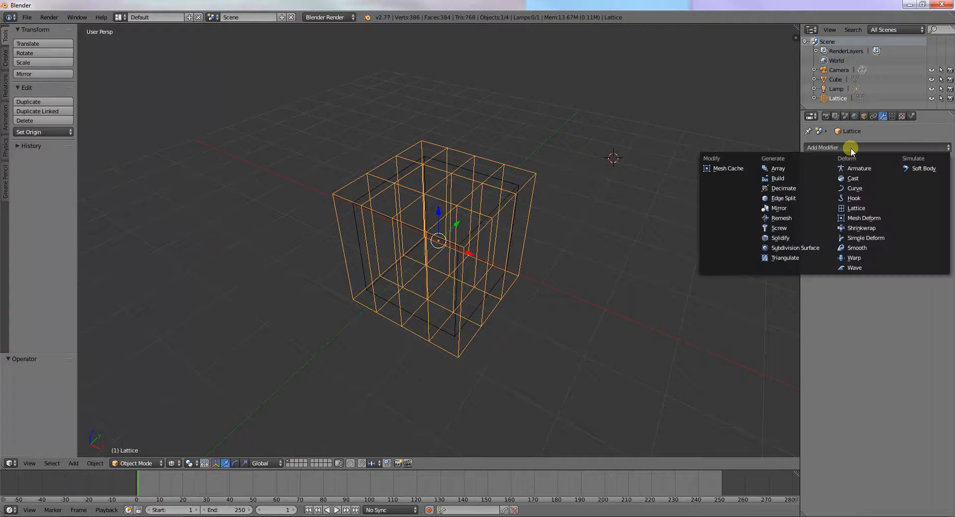
key(Escape)
key(ctrl+shift+z)
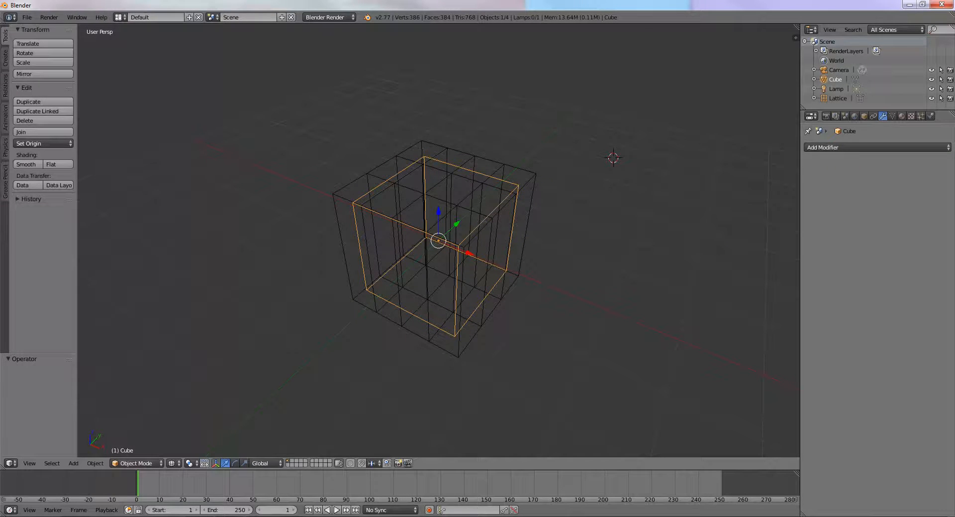
Try moving a top corner point of the lattice in Edit Mode with the cube shown in solid shading.
key(z)
right_click(348, 294)
middle_drag(347, 294, 426, 252)
key(Tab)
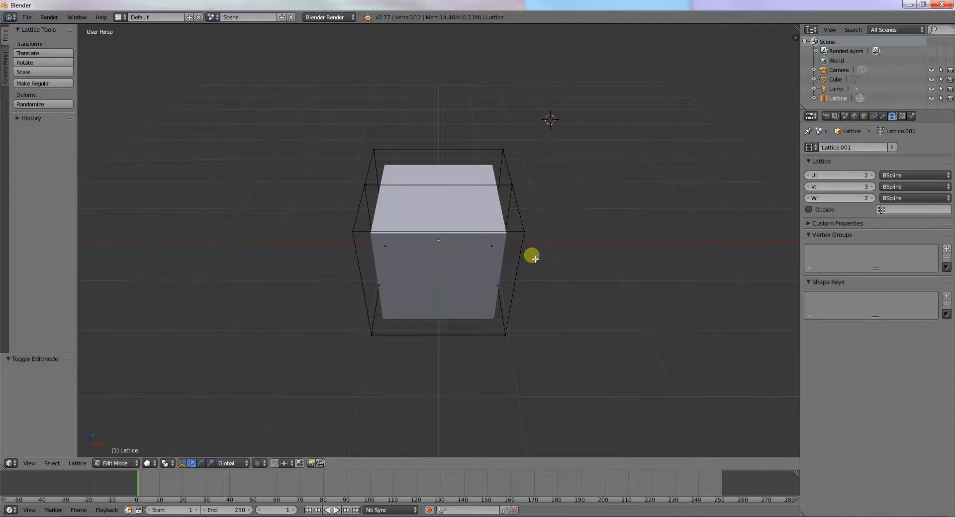
right_click(524, 232)
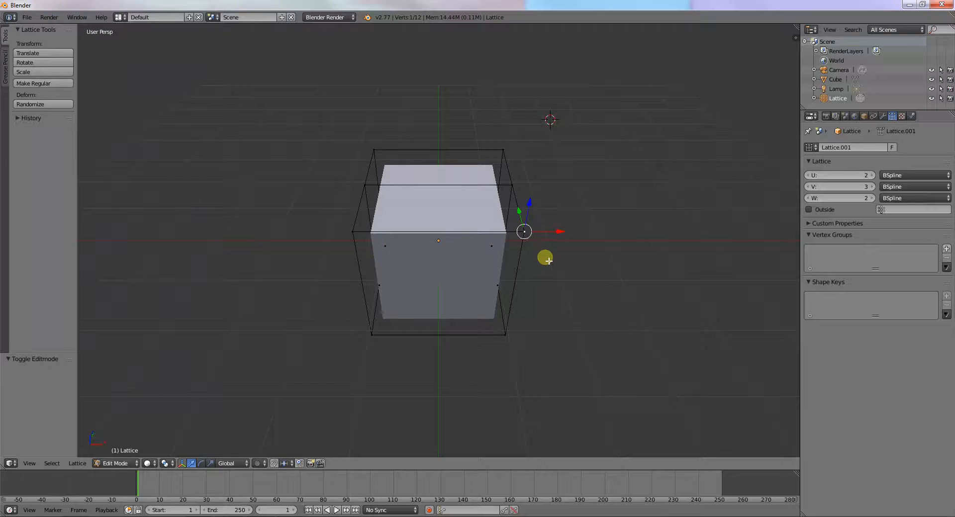
key(g)
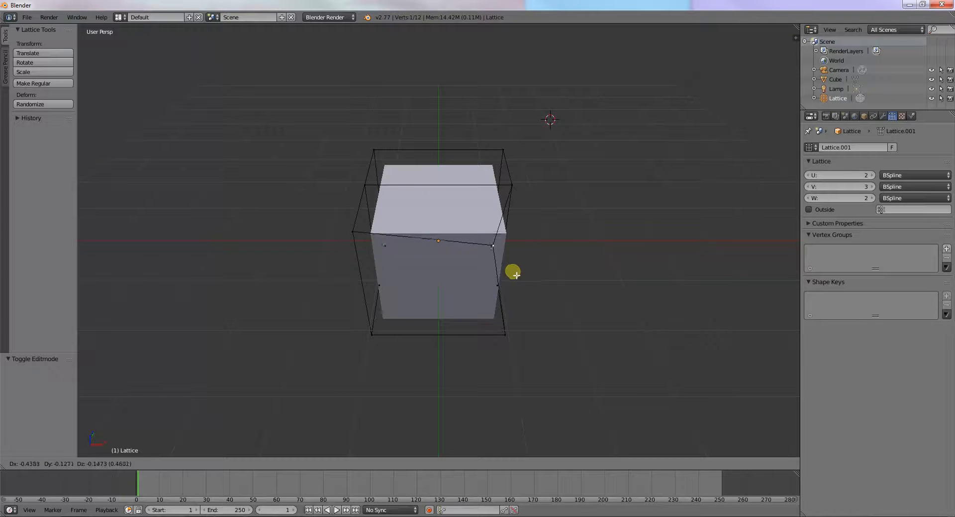
right_click(550, 258)
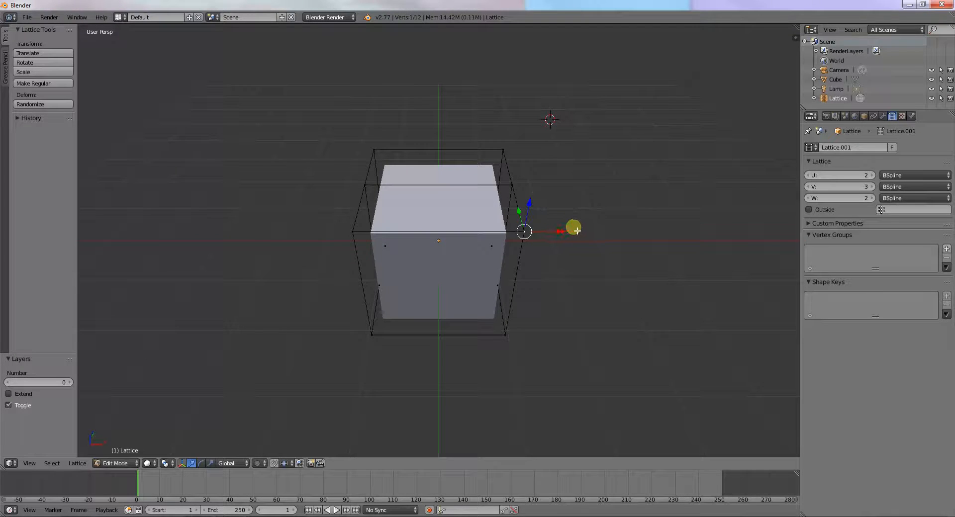
right_click(481, 243)
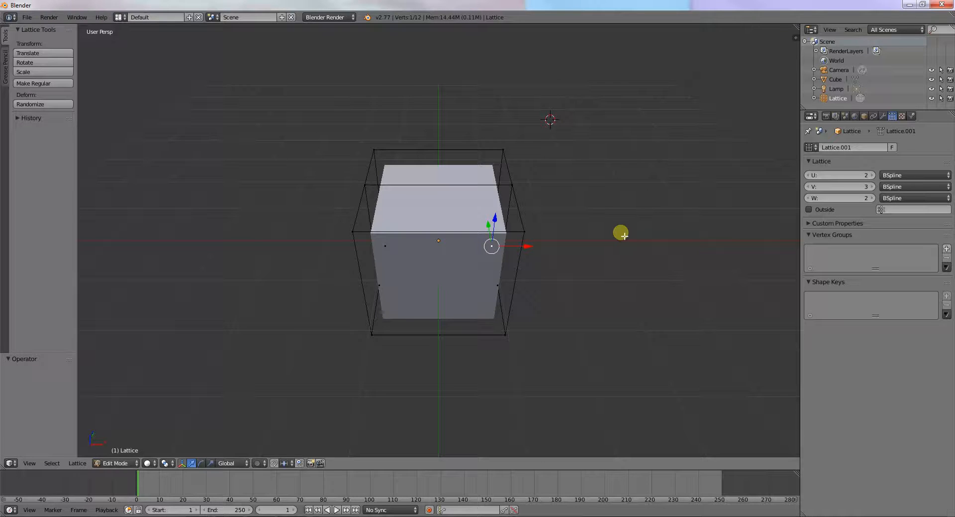
Leave the lattice's Edit Mode and discard the scene by reloading the start-up file.
key(Tab)
key(ctrl+m)
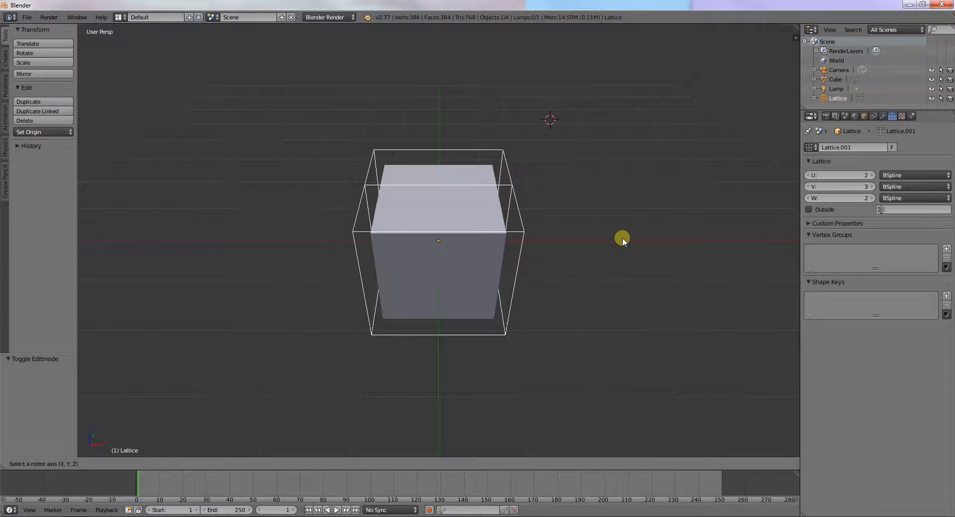
key(Escape)
key(ctrl+n)
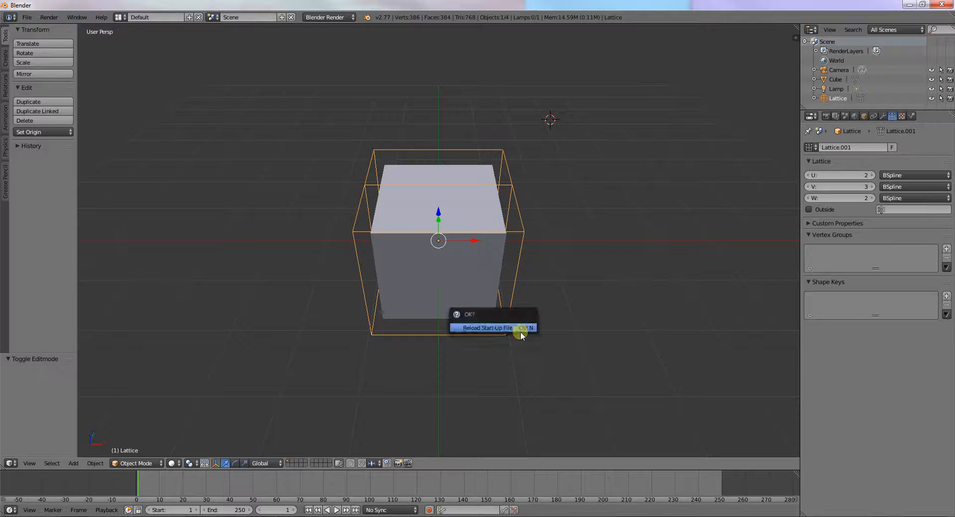
click(522, 327)
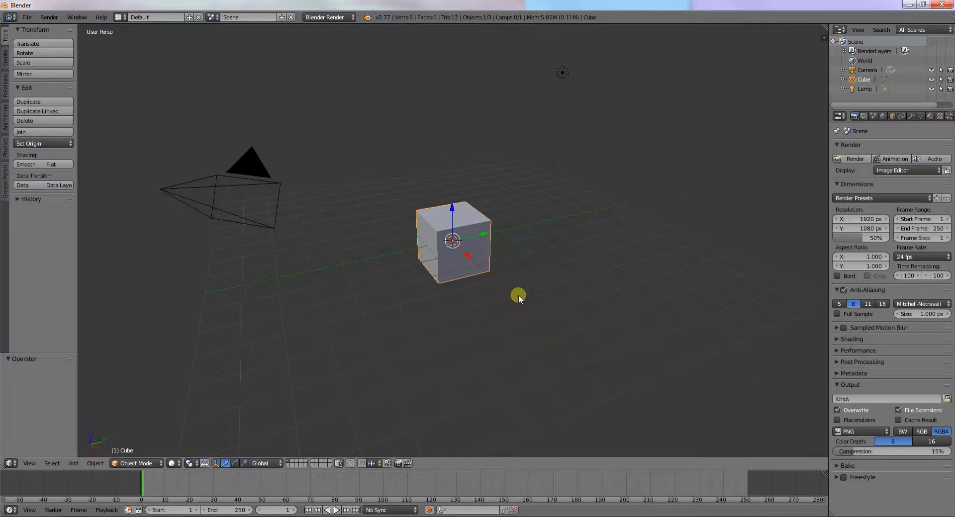
Subdivide the whole default cube twice in Edit Mode and return to Object Mode.
key(Tab)
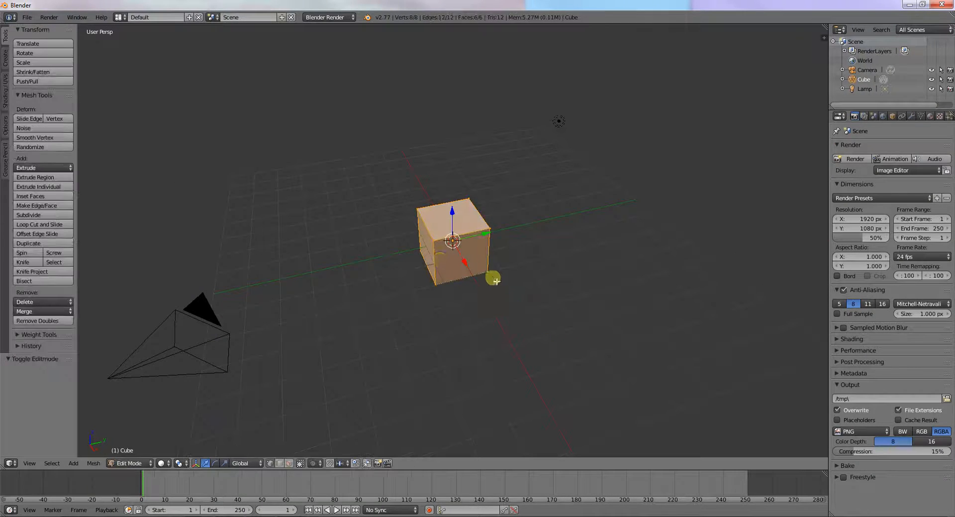
click(49, 216)
click(49, 216)
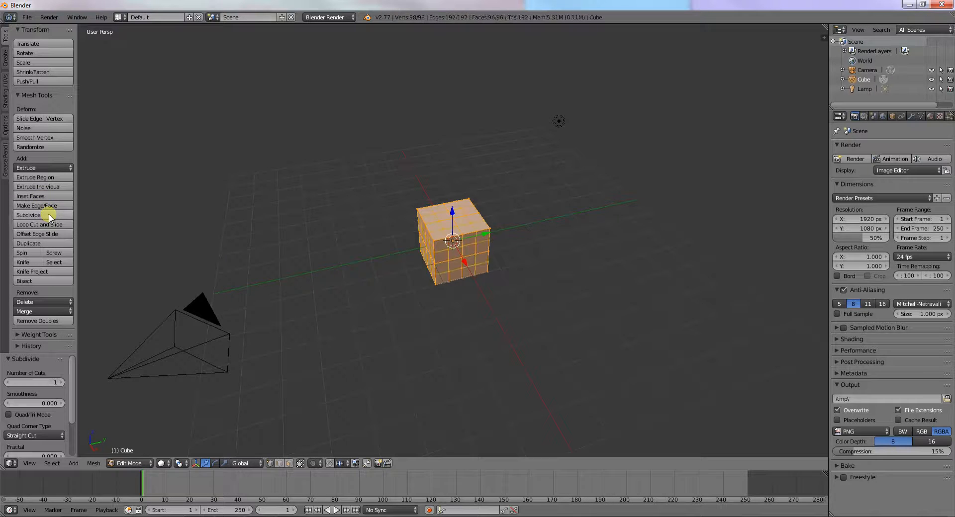
key(Tab)
Add a Lattice object at the cube's centre and scale it by about 2.207 so it encloses the cube.
mouse_move(550, 260)
middle_down()
mouse_move(531, 256)
mouse_move(539, 261)
middle_up()
key(shift+a)
click(539, 261)
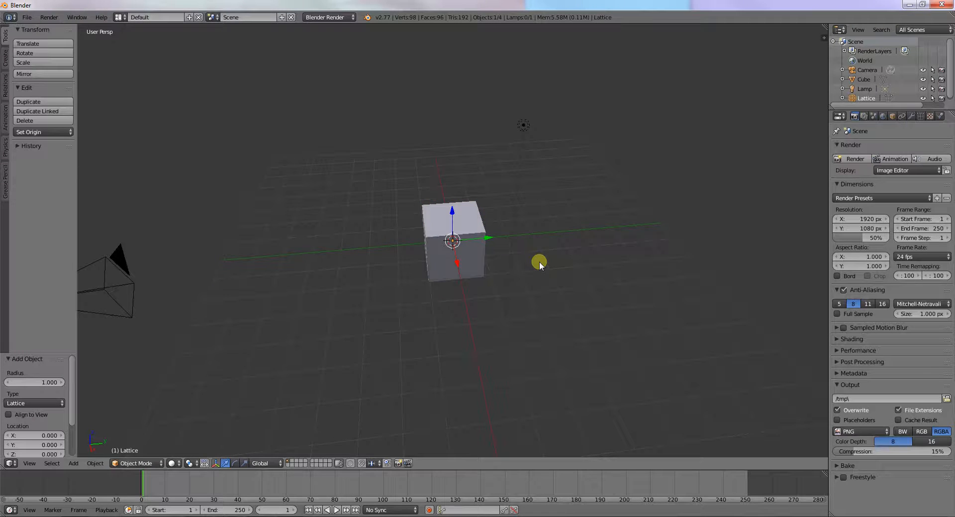
key(s)
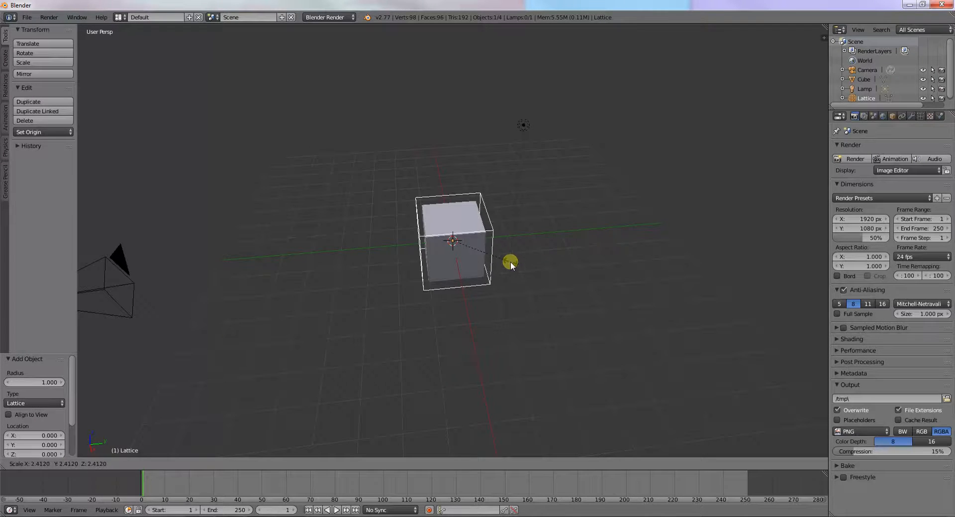
click(506, 260)
Examine the lattice's resolution settings and its corner points in Edit Mode.
click(922, 116)
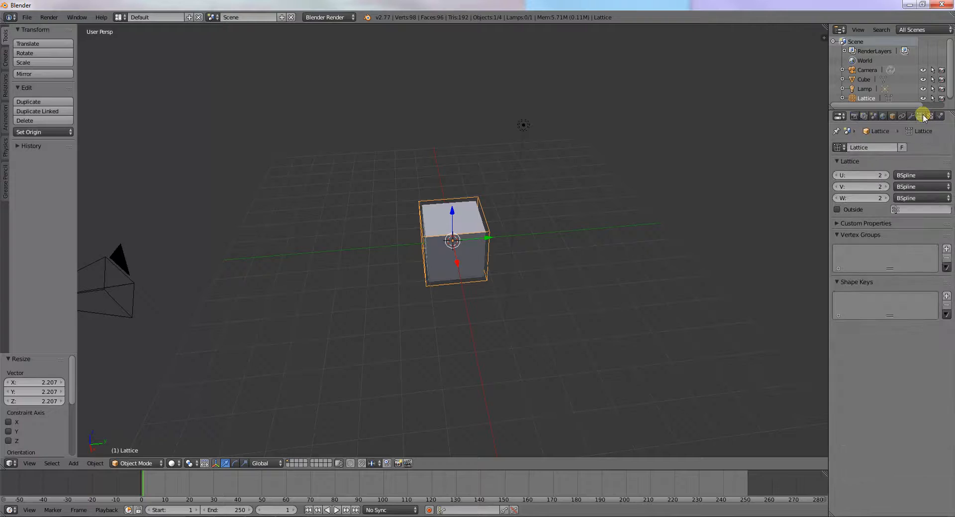
right_click(859, 98)
click(857, 99)
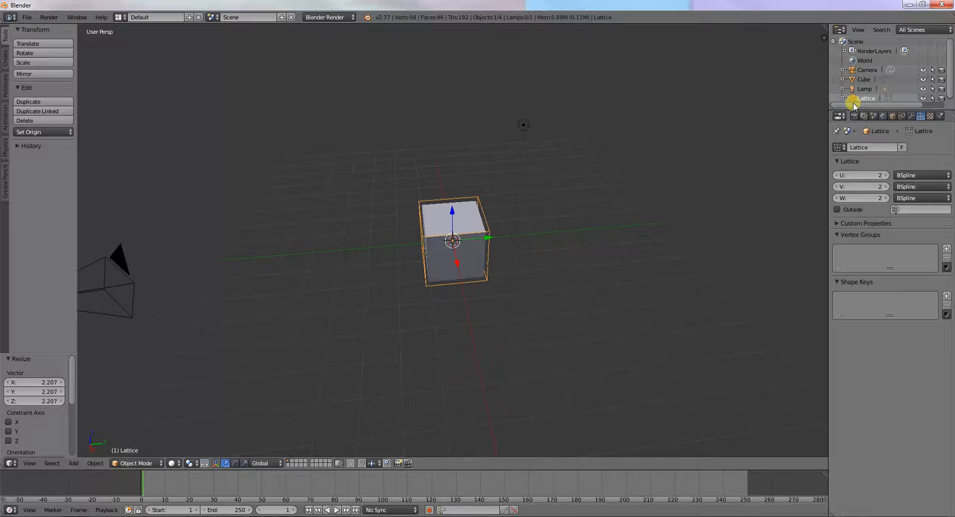
key(Tab)
scroll(507, 244, up, 4)
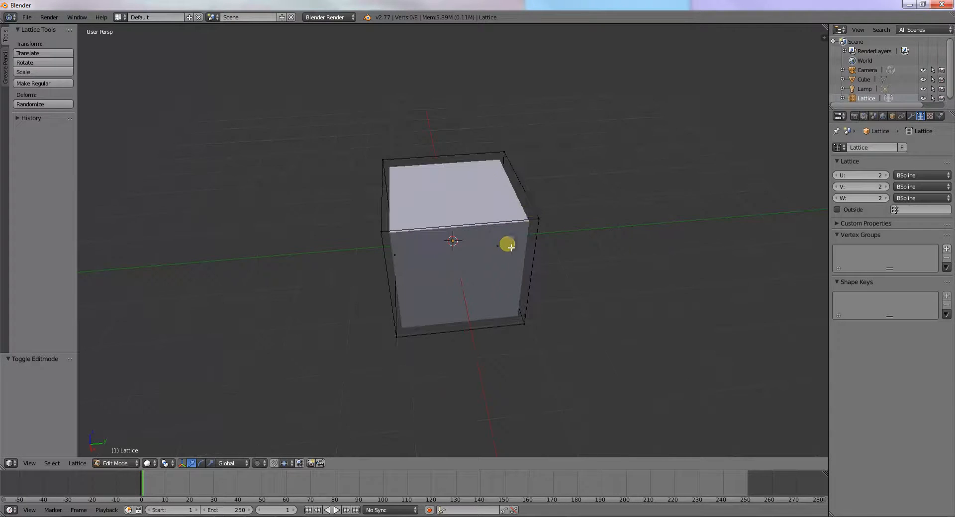
right_click(541, 218)
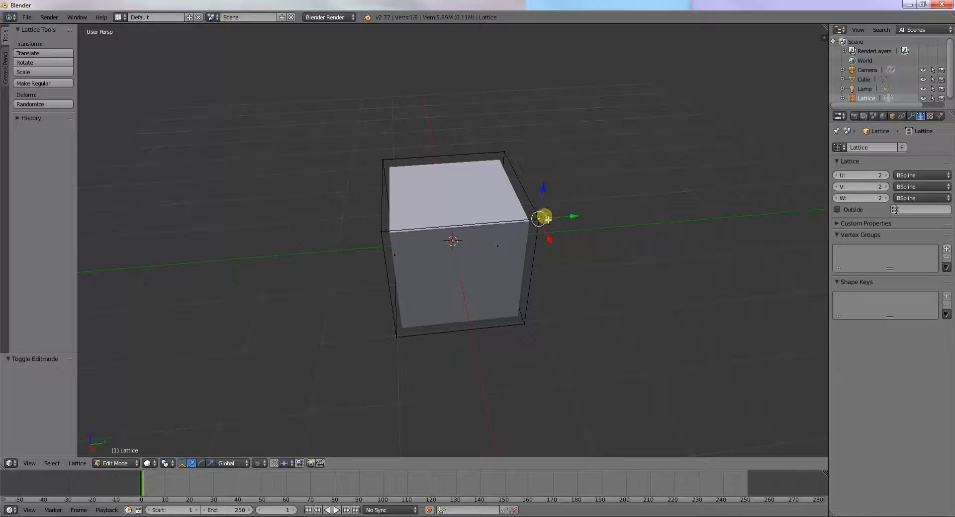
key(Tab)
Add a Lattice modifier to the cube with the Lattice object as its target.
right_click(508, 207)
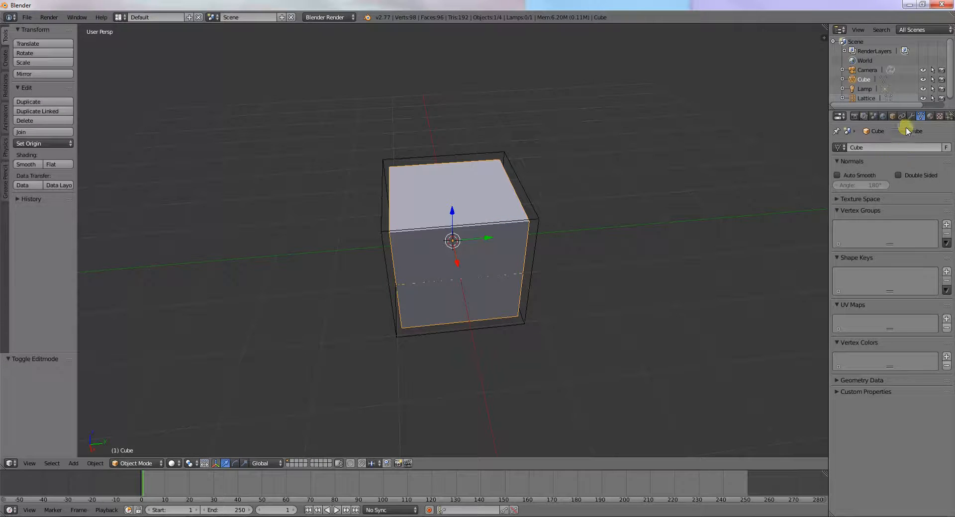
click(911, 116)
click(900, 146)
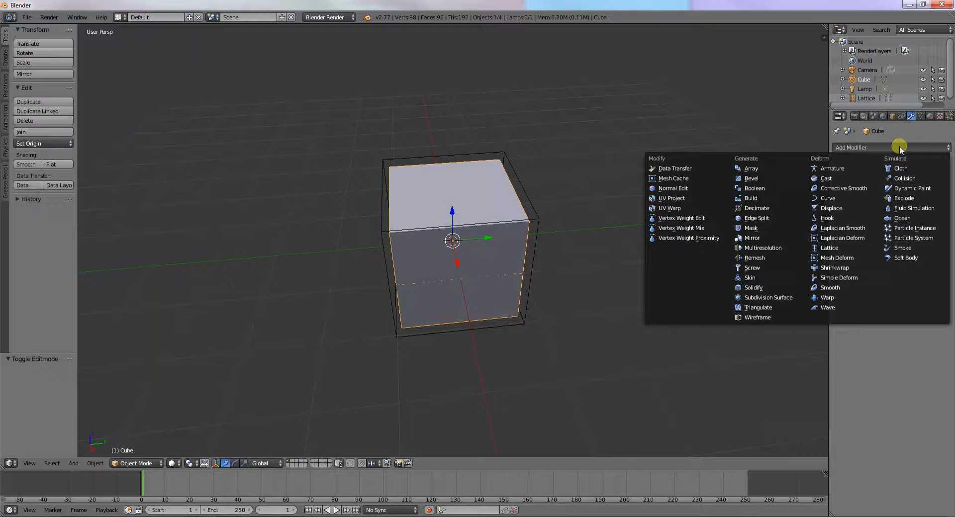
click(846, 248)
click(843, 201)
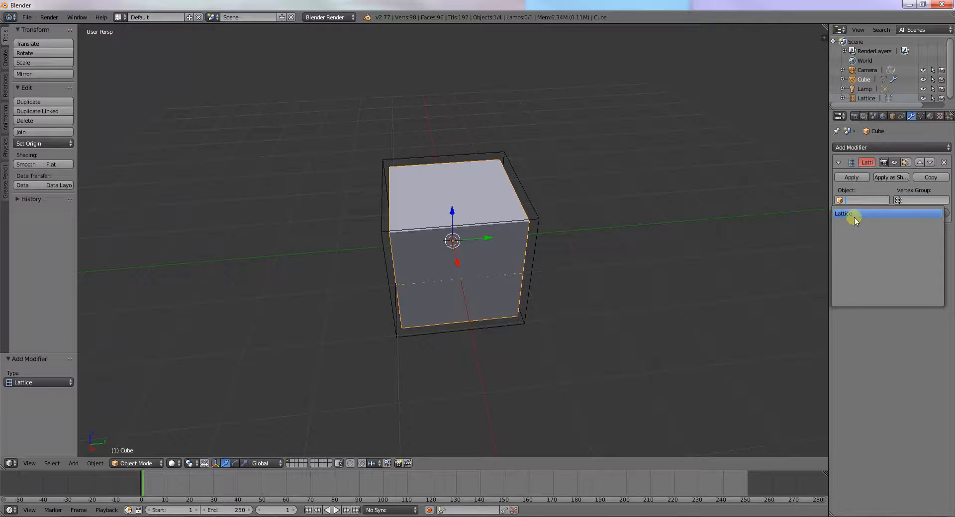
click(855, 217)
Try pulling one top corner point of the lattice outward to deform the cube.
right_click(537, 209)
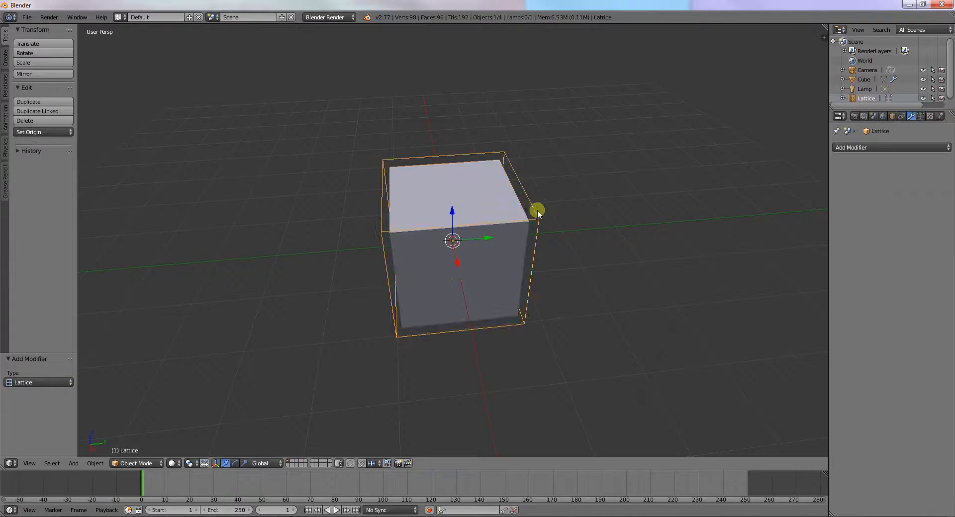
key(Tab)
right_click(565, 226)
key(g)
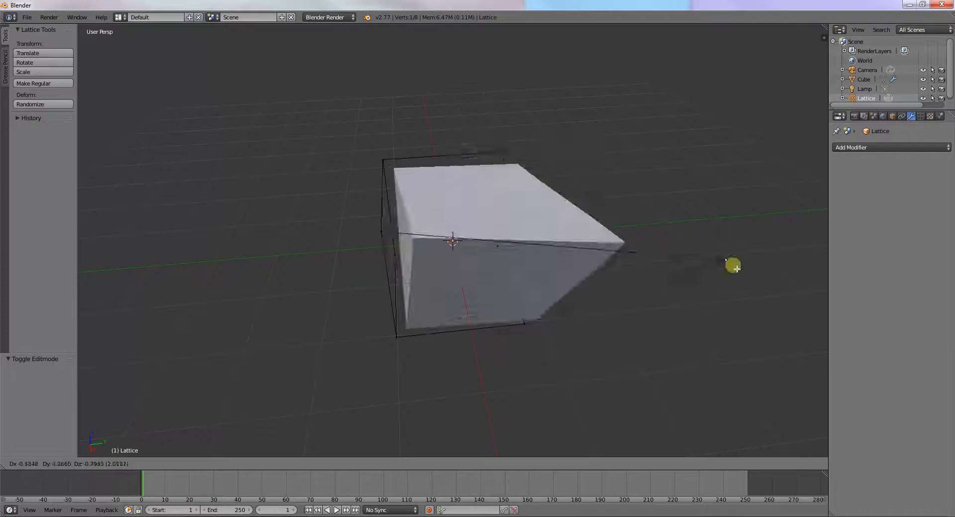
right_click(550, 211)
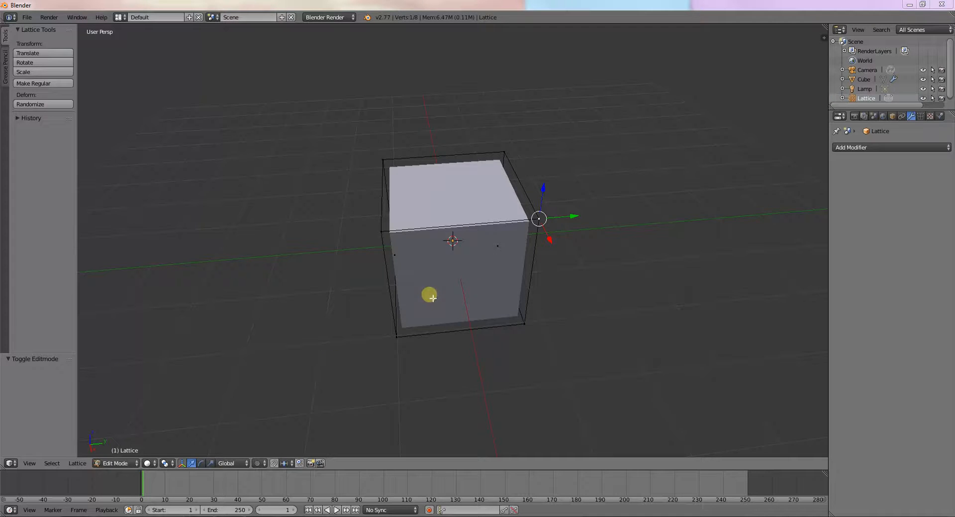
Set the lattice resolution to 2 in U and 3 in V.
middle_drag(433, 298, 412, 287)
click(922, 116)
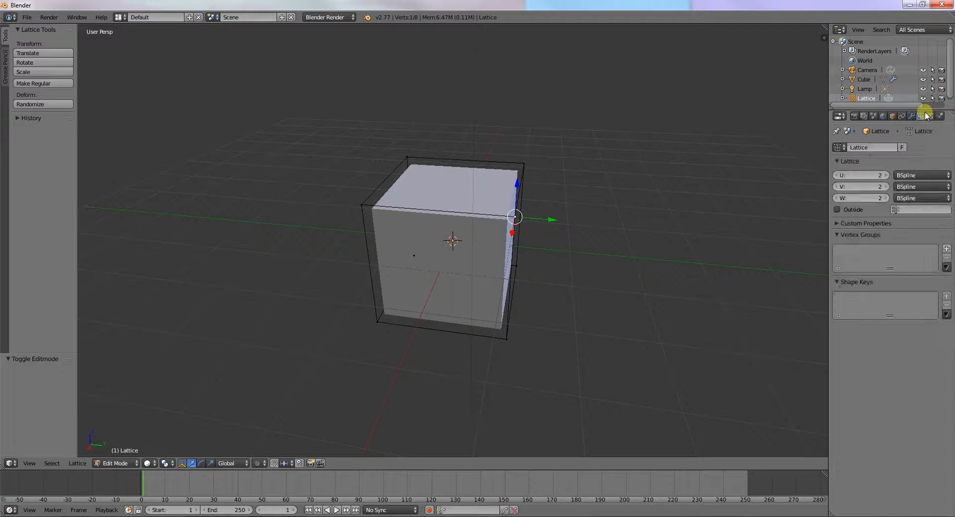
click(886, 175)
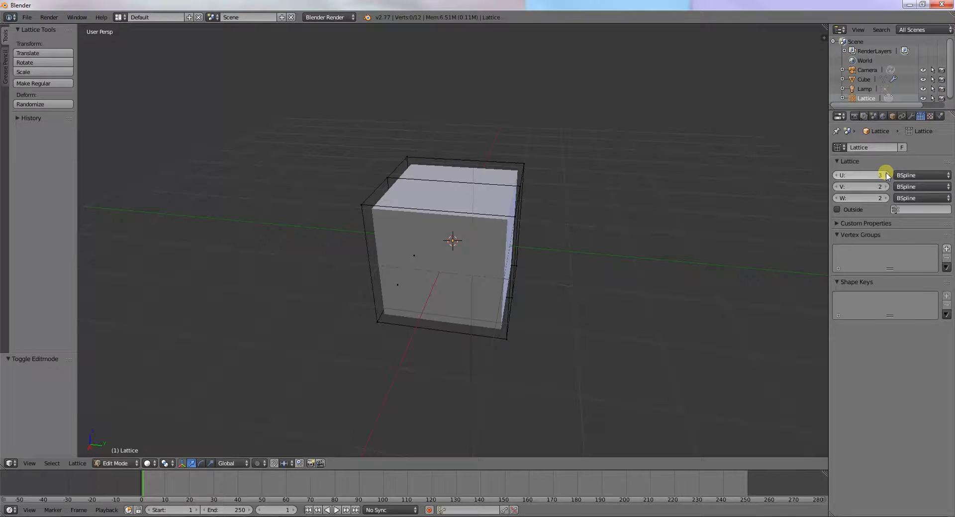
click(836, 175)
click(886, 187)
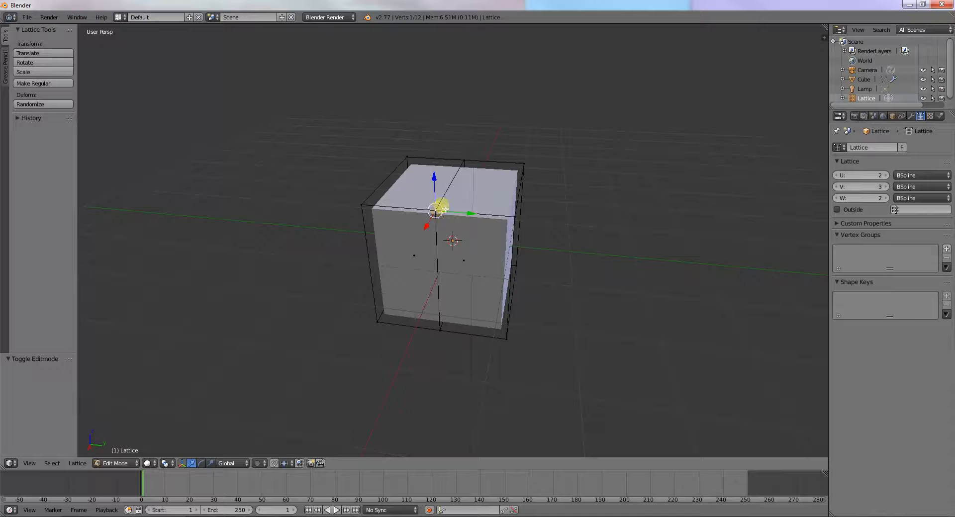
Scale the lattice's four middle points to about 0.092 and inspect the pinched cube in wireframe.
shift+right_click(464, 162)
shift+right_click(449, 331)
middle_drag(610, 321, 521, 159)
shift+right_click(565, 247)
key(s)
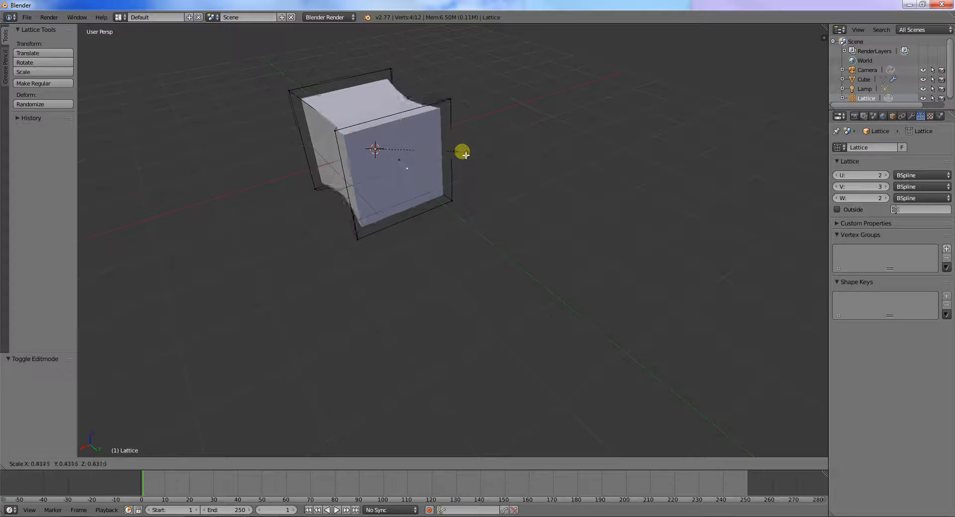
click(385, 154)
mouse_move(377, 184)
middle_down()
mouse_move(465, 168)
mouse_move(526, 171)
mouse_move(503, 177)
middle_up()
key(z)
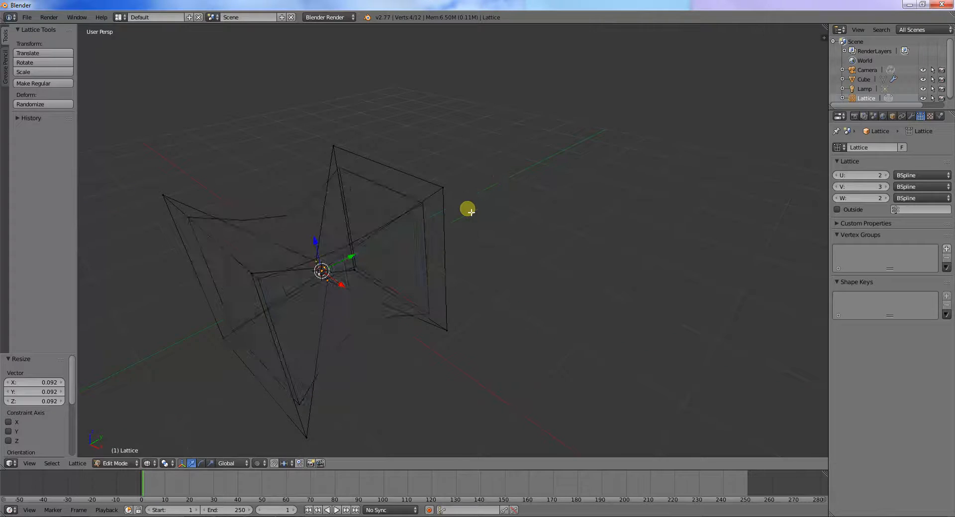
mouse_move(422, 254)
middle_down()
mouse_move(373, 260)
mouse_move(355, 233)
mouse_move(440, 249)
middle_up()
key(z)
Select the four lattice points at the positive Y end and scale them by about 1.885.
right_click(348, 288)
shift+right_click(327, 166)
shift+right_click(390, 115)
shift+right_click(397, 215)
key(s)
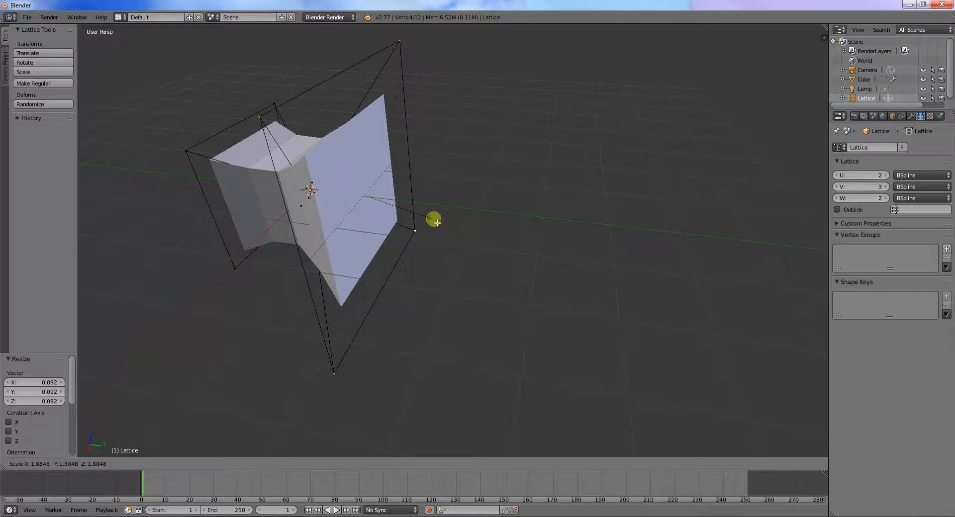
click(433, 216)
mouse_move(201, 164)
middle_down()
mouse_move(253, 186)
mouse_move(324, 154)
mouse_move(211, 178)
middle_up()
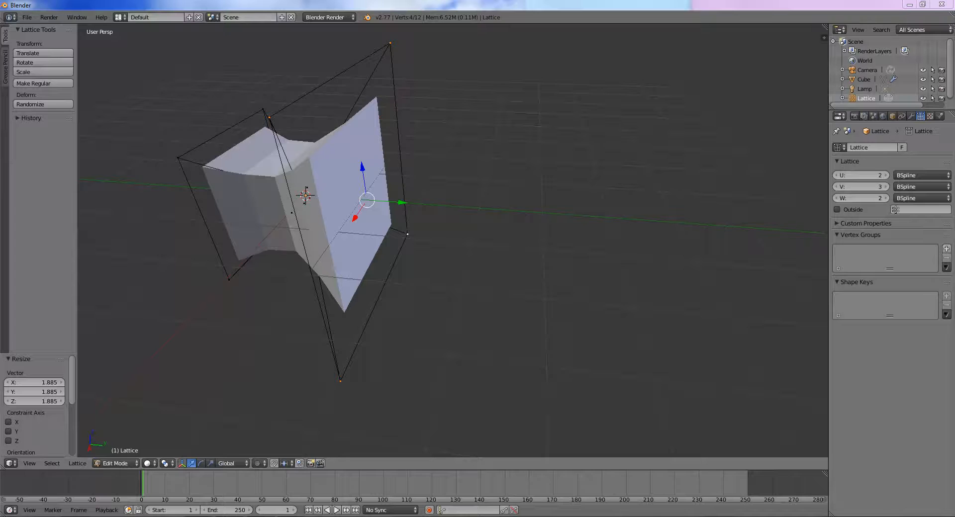
Try Cardinal, Catmull-Rom and Linear interpolation for the lattice's U direction, and restore BSpline.
click(910, 175)
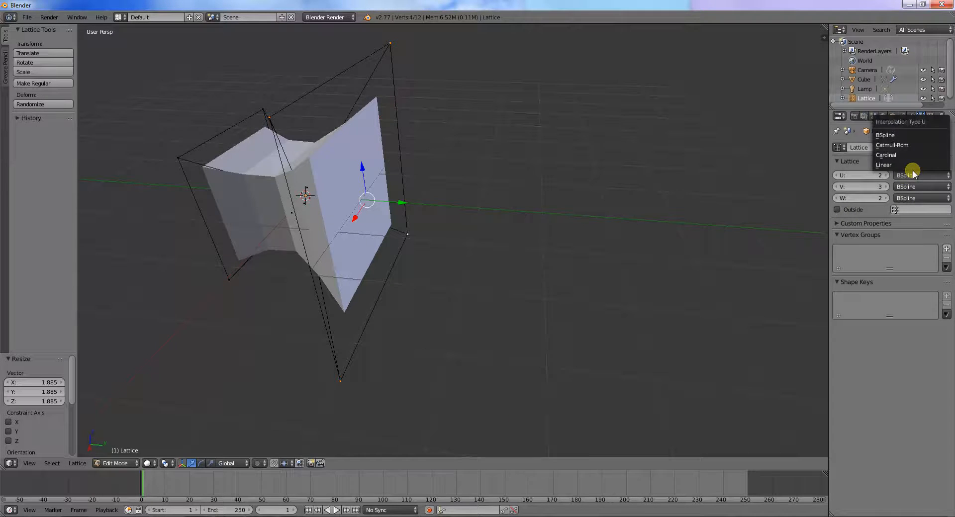
click(905, 157)
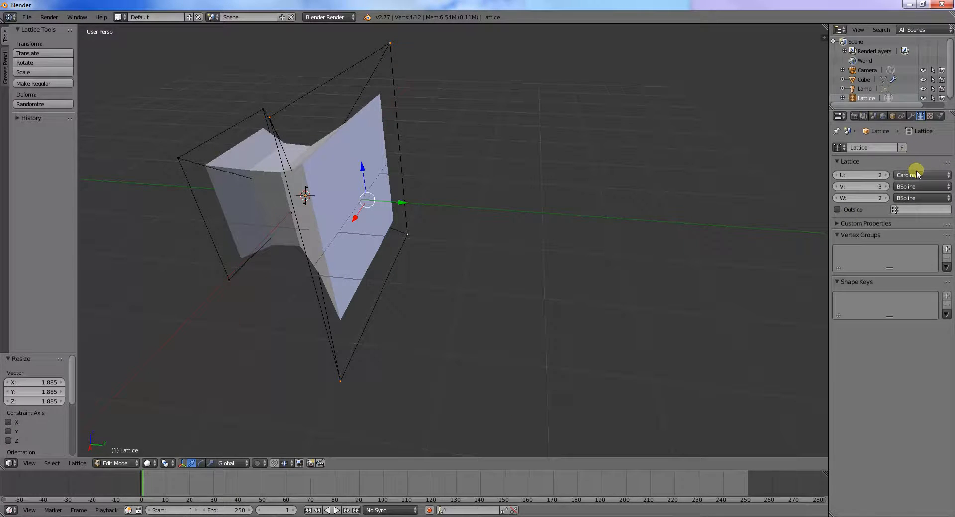
click(911, 176)
click(908, 148)
click(915, 174)
click(900, 165)
click(918, 175)
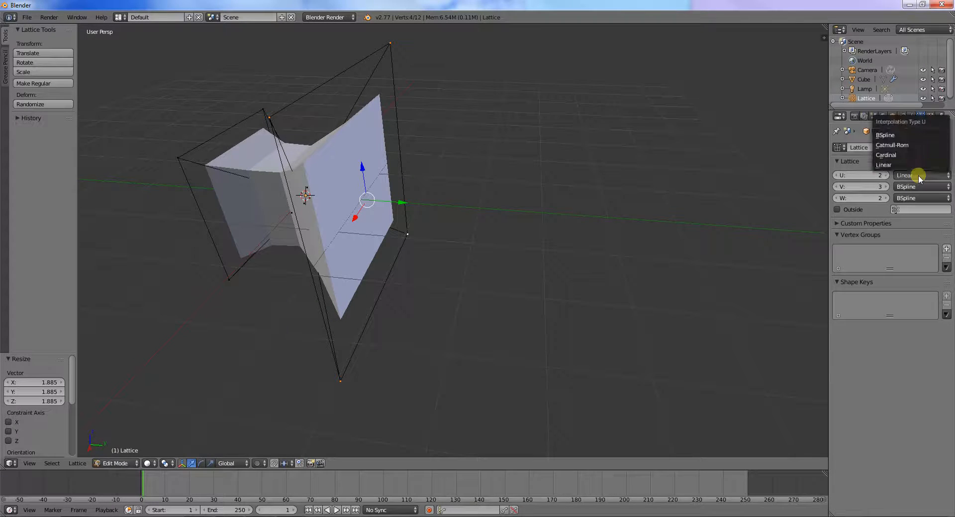
click(903, 135)
Move the four lattice points at the positive Y end about 3.018 along Y and scale them by about 2.164.
middle_drag(388, 288, 353, 317)
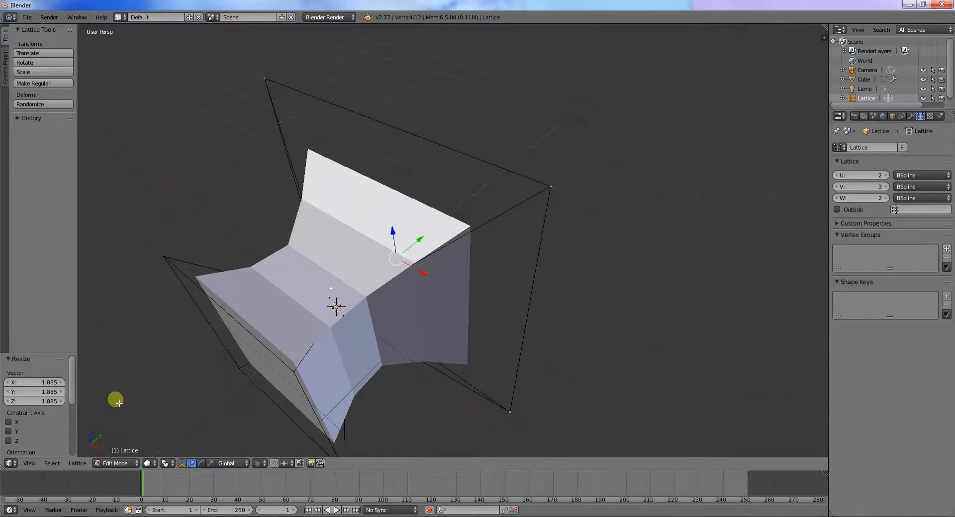
scroll(551, 301, down, 4)
middle_drag(549, 300, 504, 295)
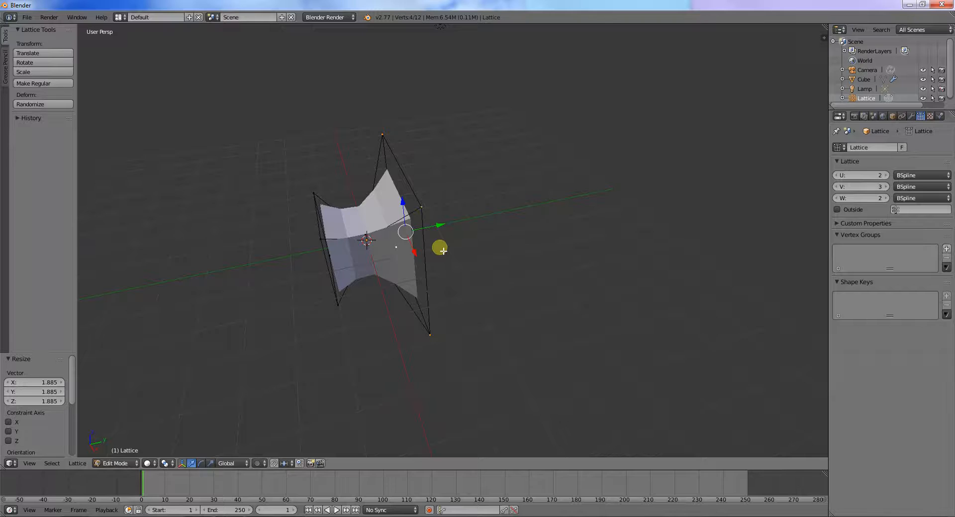
key(g)
key(y)
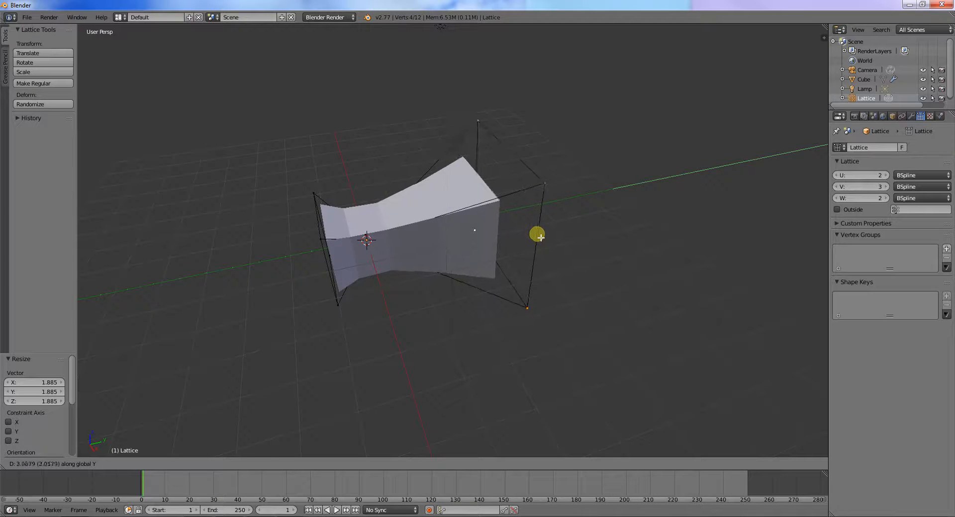
click(541, 238)
key(s)
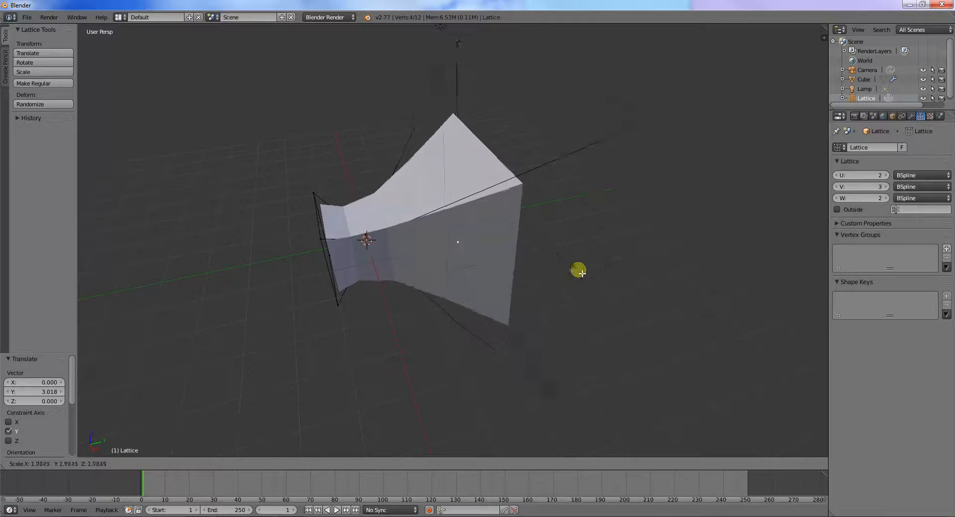
click(582, 277)
Select the lattice points at the negative Y end and scale them up to widen that end of the cube.
right_click(345, 288)
middle_drag(343, 308, 410, 302)
shift+right_click(379, 269)
shift+right_click(449, 276)
shift+right_click(468, 279)
middle_drag(522, 299, 494, 322)
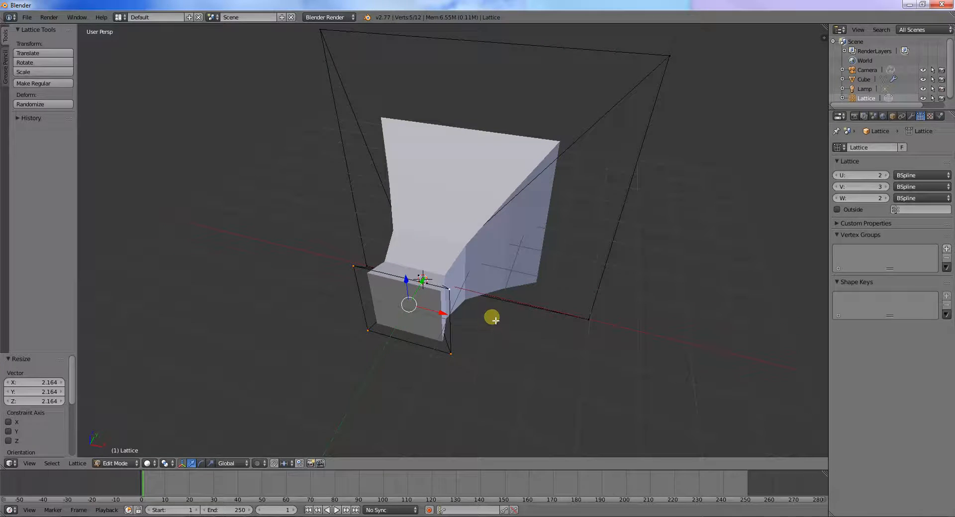
key(s)
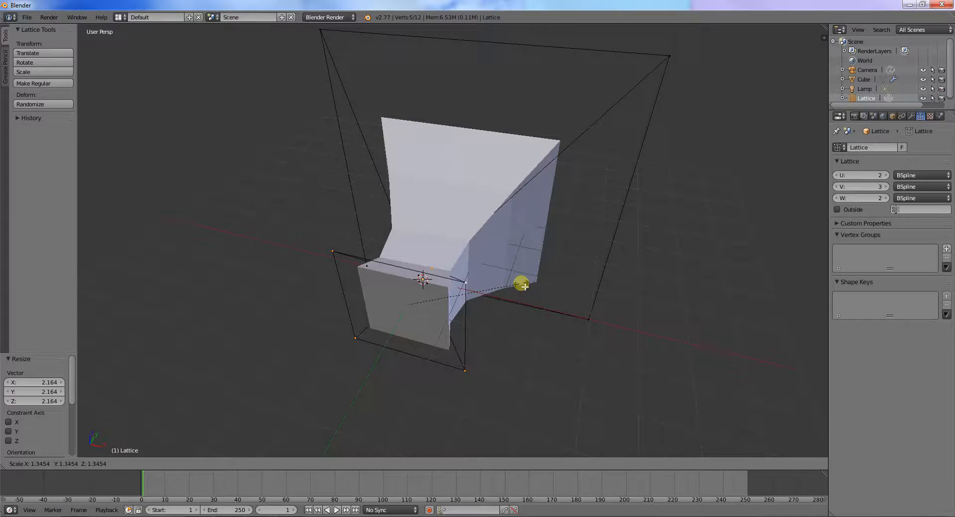
click(530, 285)
Return to Object Mode, select the deformed cube and show it in wireframe inside the lattice.
right_click(444, 248)
key(Tab)
right_click(456, 250)
key(z)
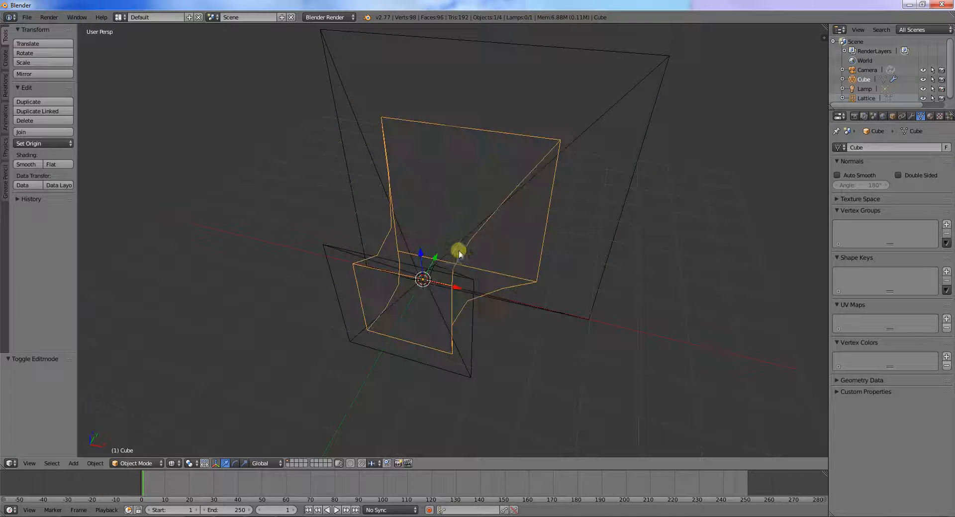
middle_drag(494, 273, 422, 290)
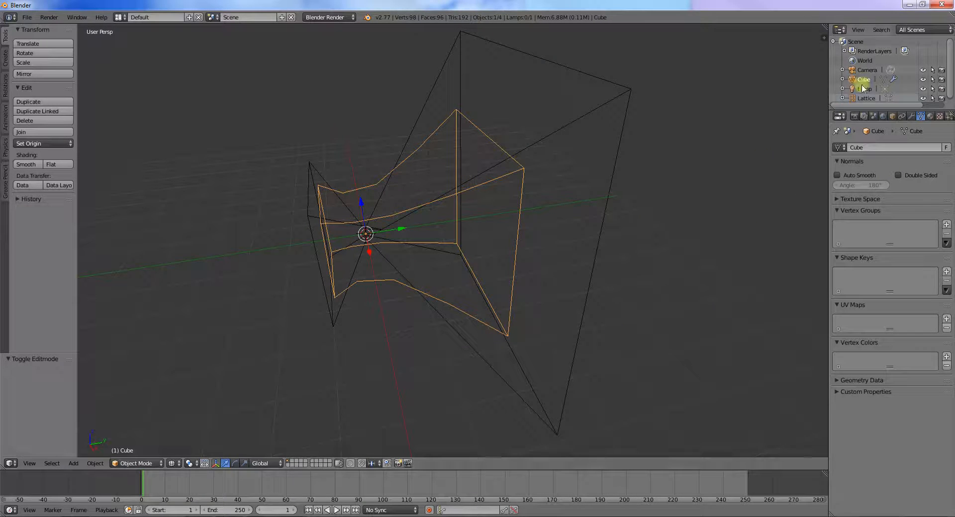
Start a new file.
click(27, 17)
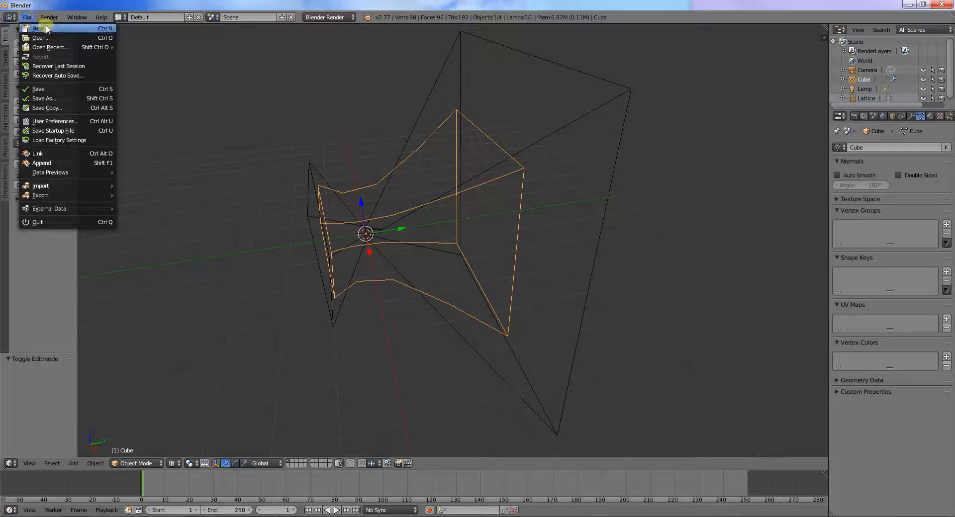
click(27, 17)
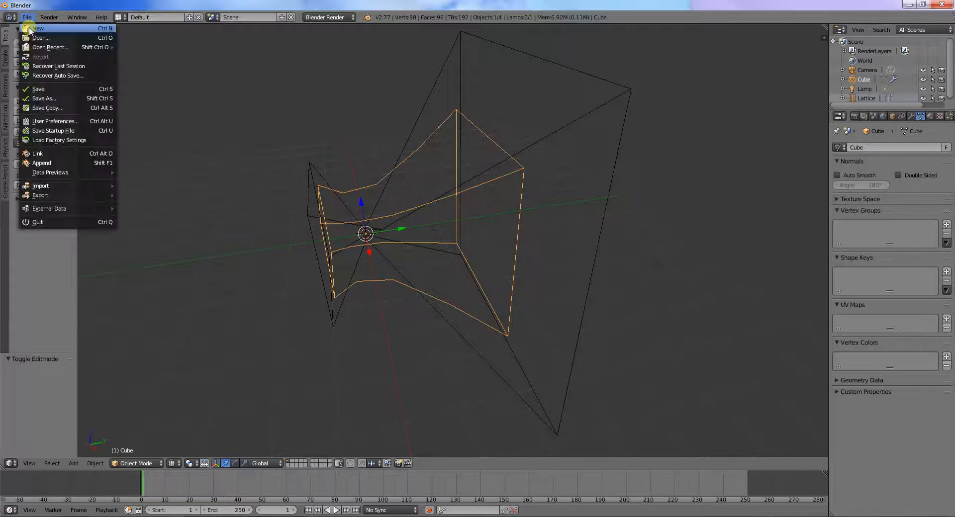